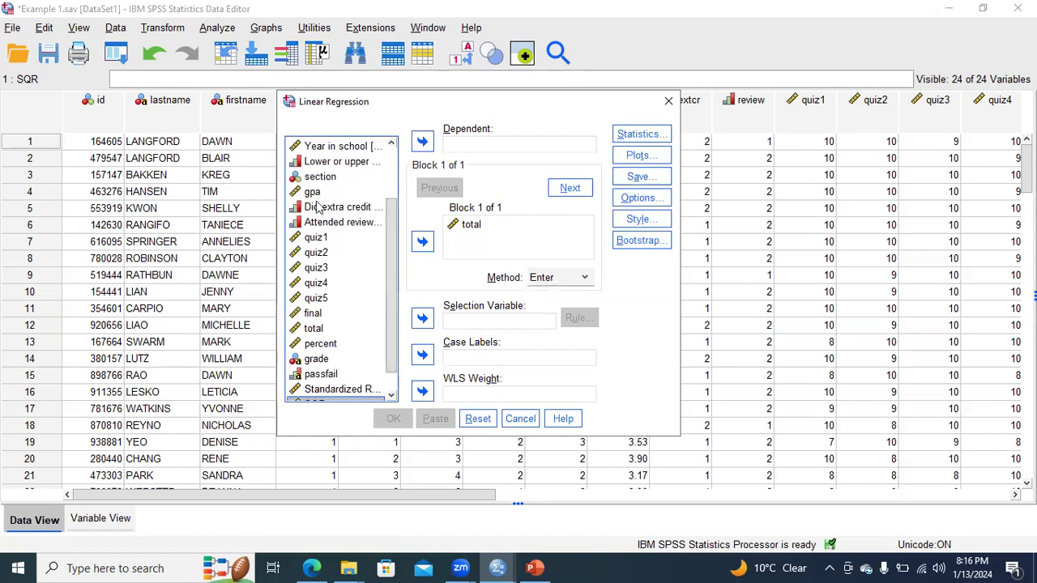
left_click(312, 195)
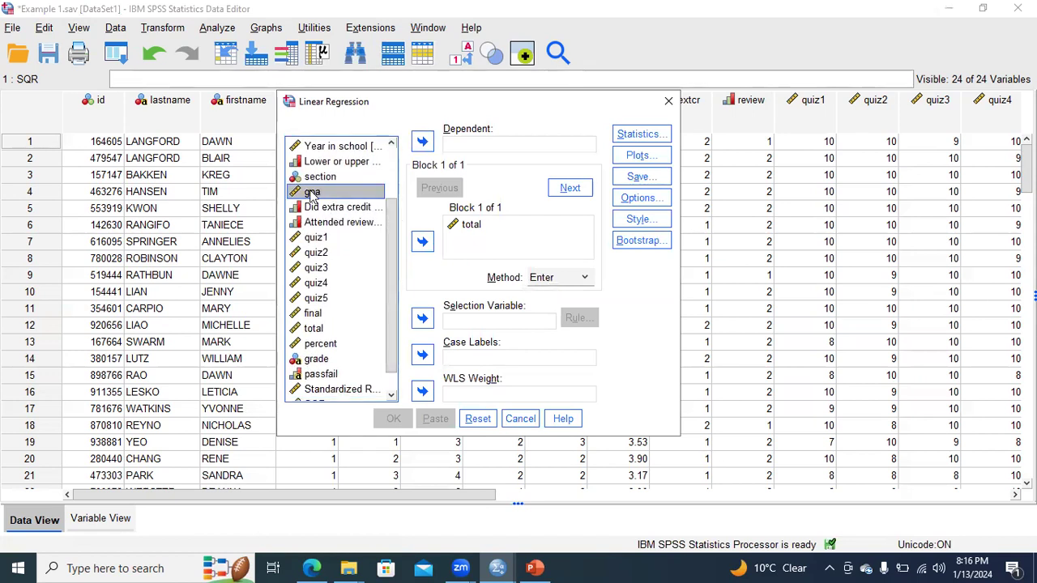
left_click(422, 142)
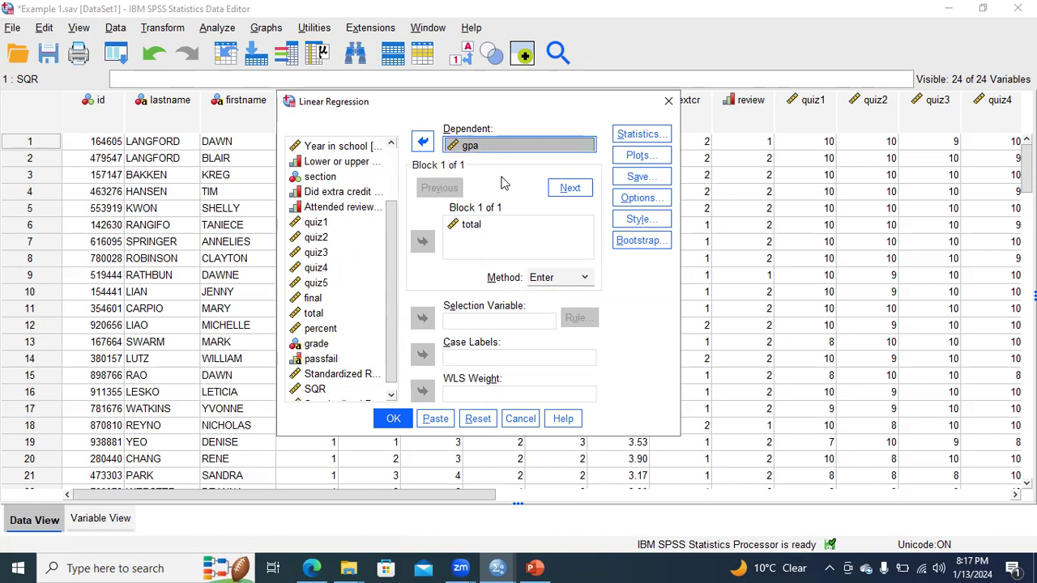
left_click(662, 109)
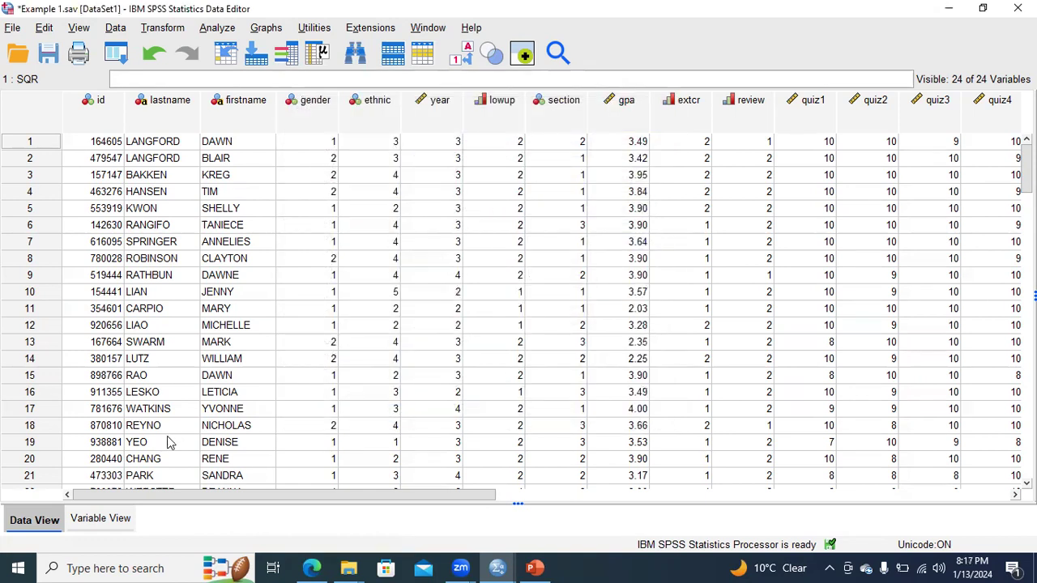
Show the variable definitions and set the measurement level of the id variable to Scale
left_click(101, 519)
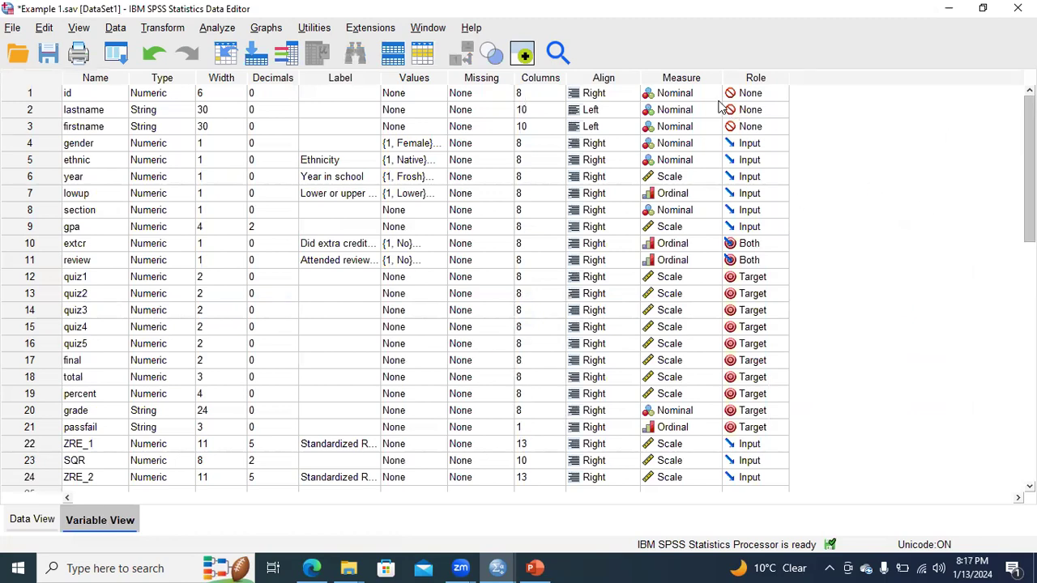
scroll(692, 162, "down", 2)
scroll(698, 147, "up", 1)
left_click(710, 93)
left_click(712, 94)
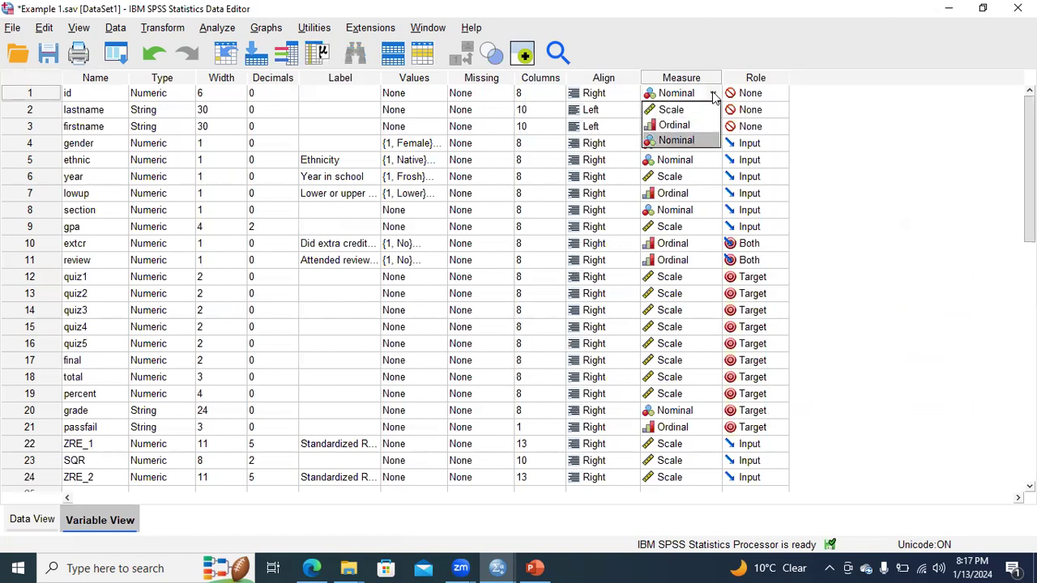
left_click(675, 113)
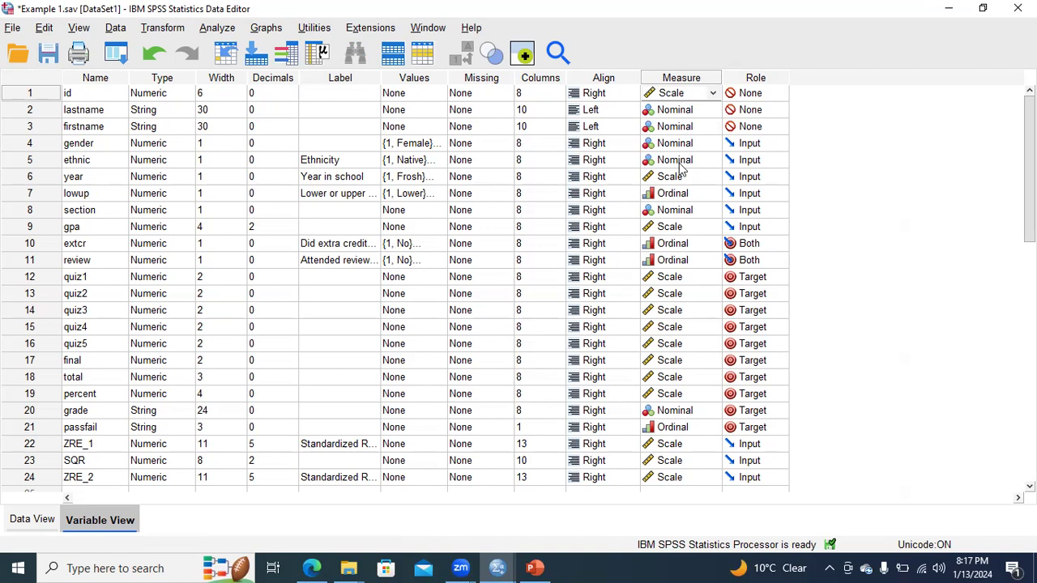
Review the scale variables year, gpa, quiz1 to quiz5, final, total and percent by selecting their rows
left_click(44, 180)
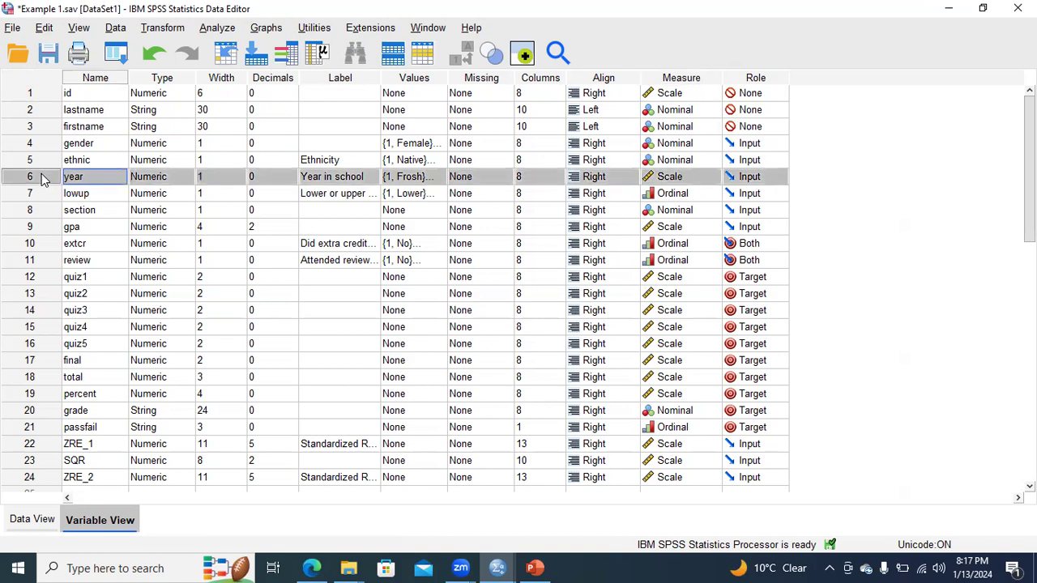
left_click(46, 230)
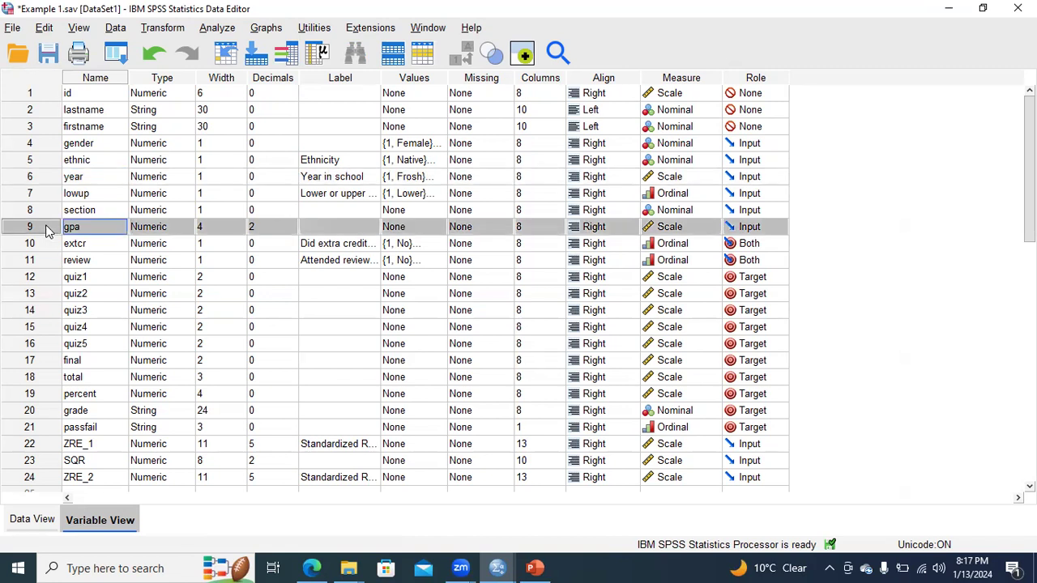
left_click_drag(46, 277, 46, 349)
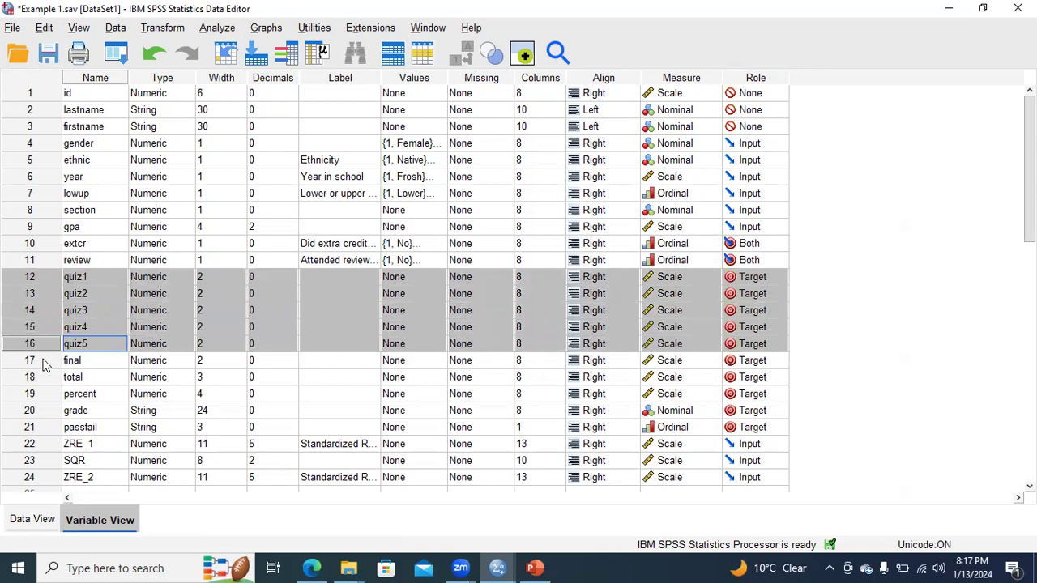
left_click(46, 364)
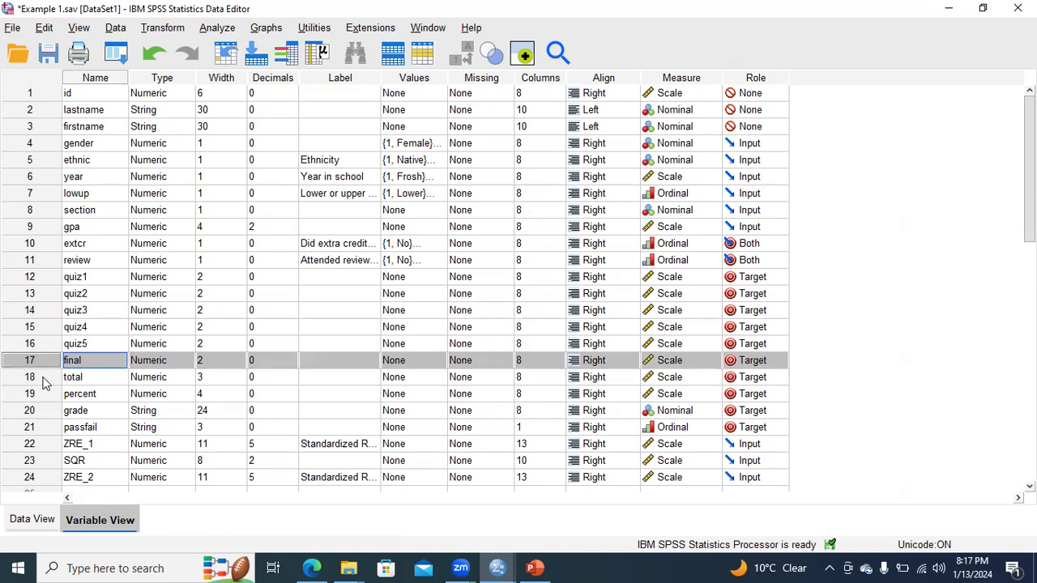
left_click(46, 380)
left_click(46, 396)
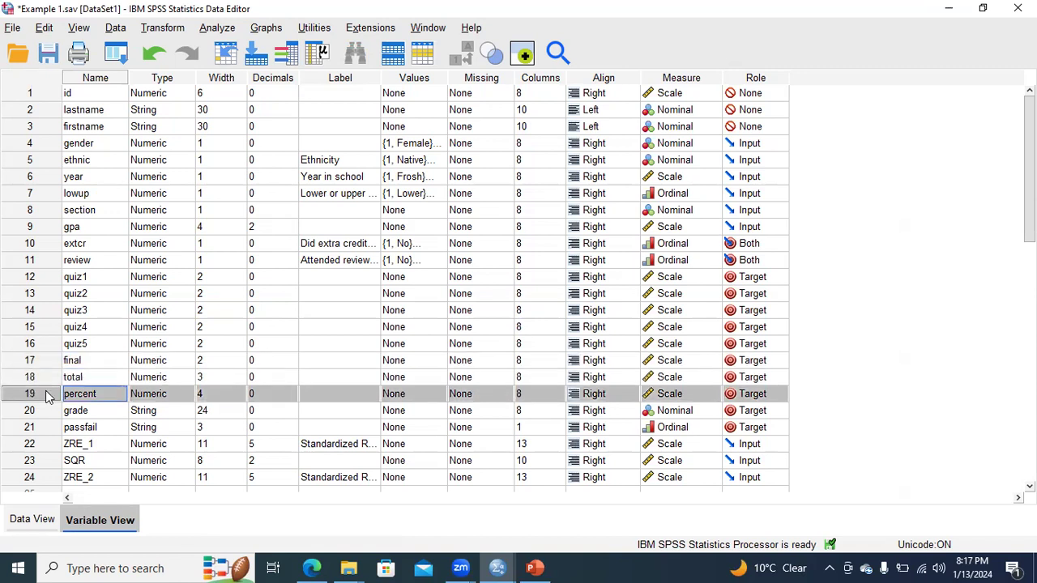
Delete the variables ZRE_1, SQR and ZRE_2 from the dataset
left_click_drag(42, 449, 51, 477)
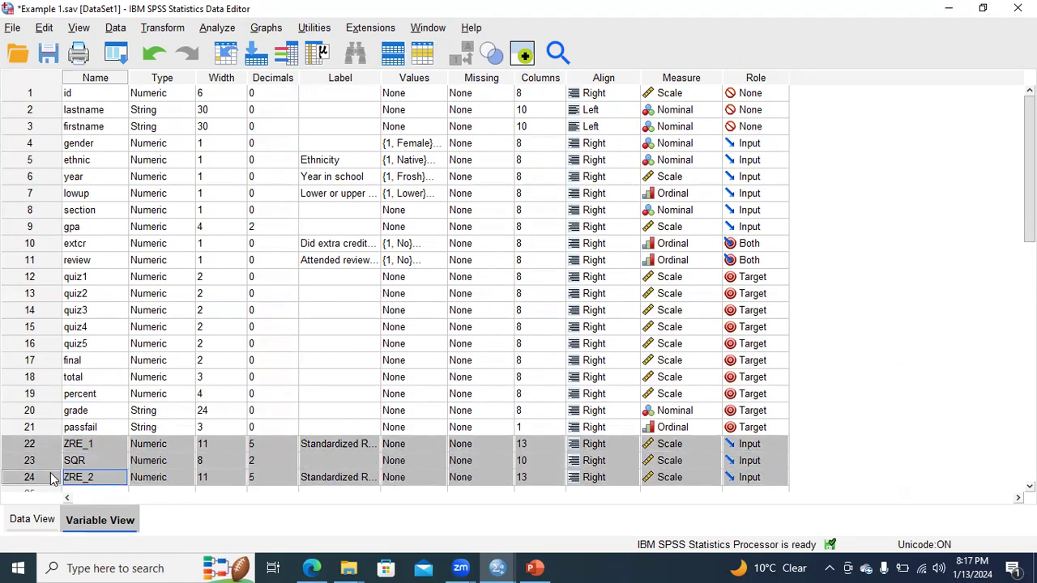
right_click(50, 478)
left_click(81, 491)
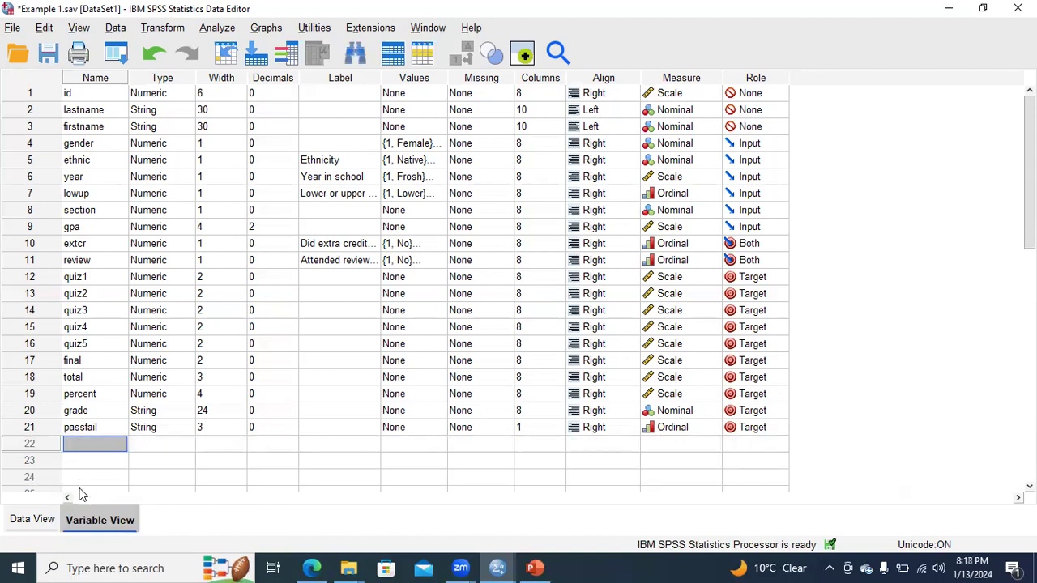
left_click(177, 428)
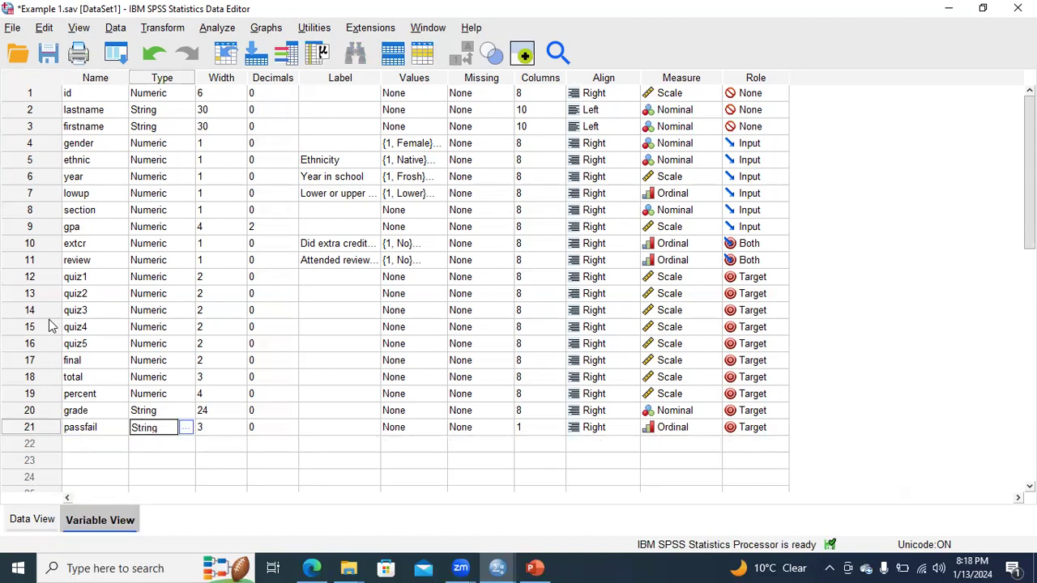
Start a linear regression analysis and assign gpa as the dependent variable
left_click(31, 227)
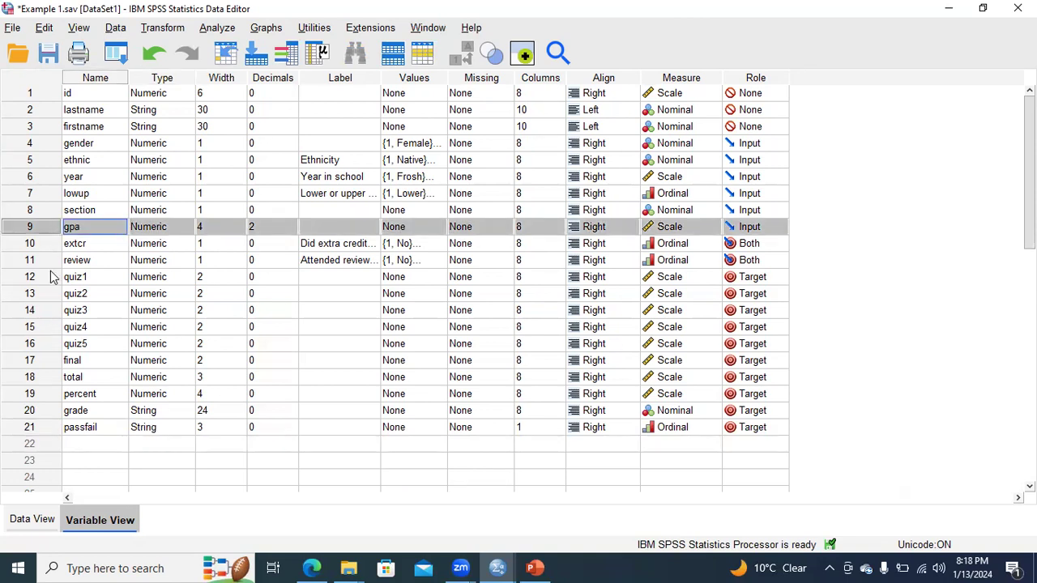
left_click(31, 377)
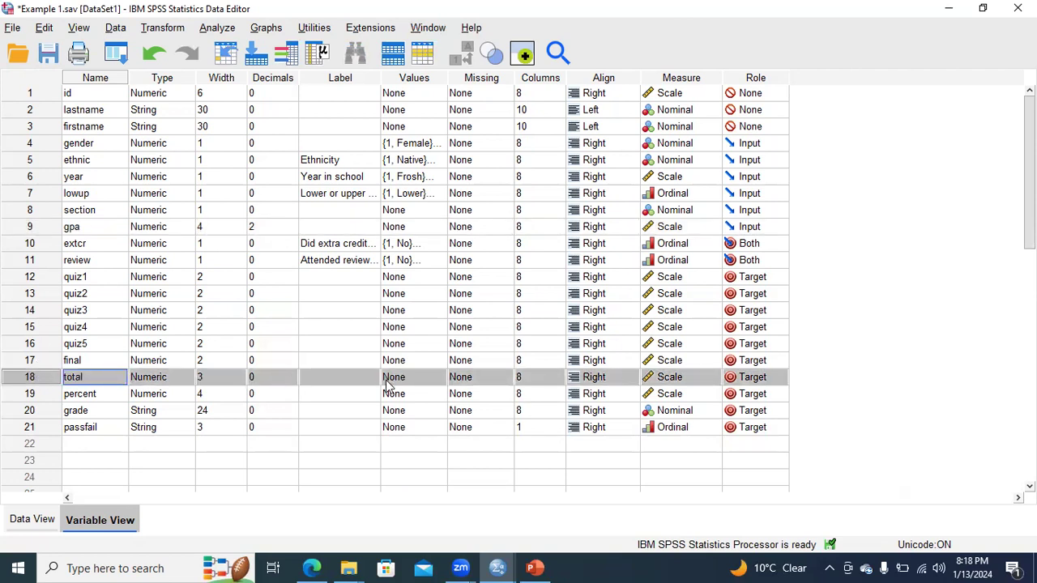
left_click(217, 29)
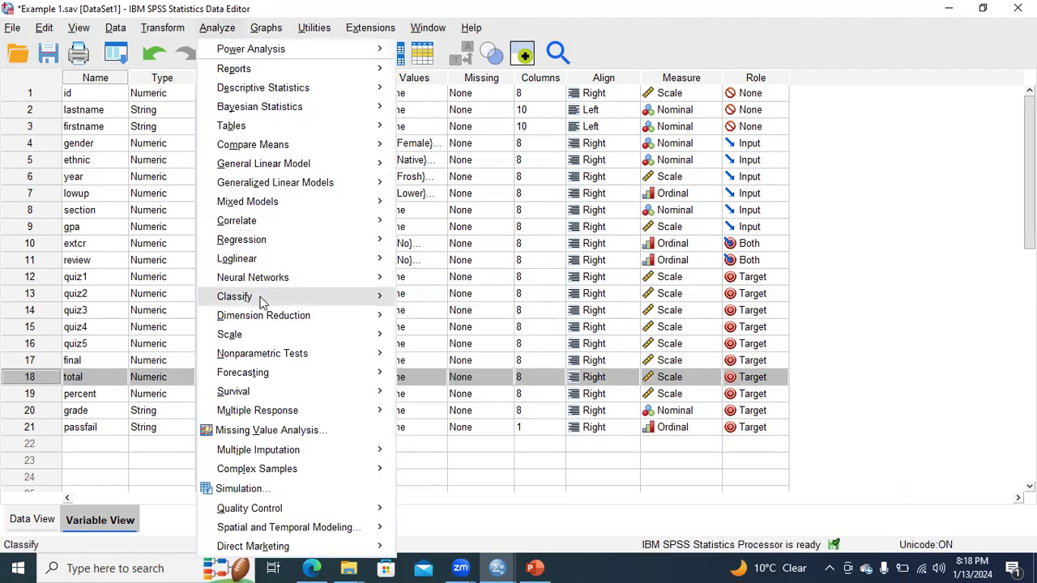
mouse_move(276, 241)
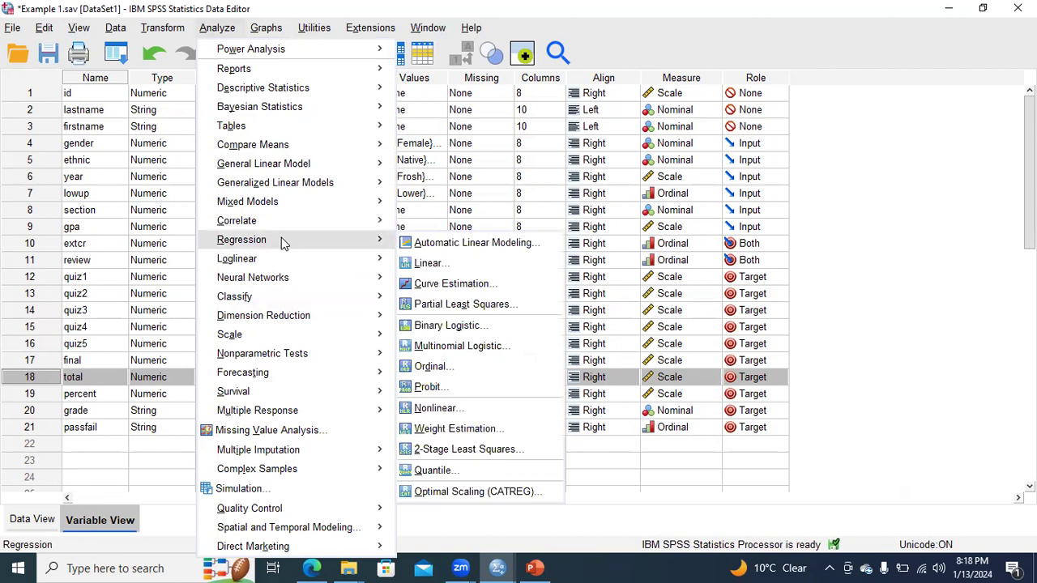
left_click(444, 266)
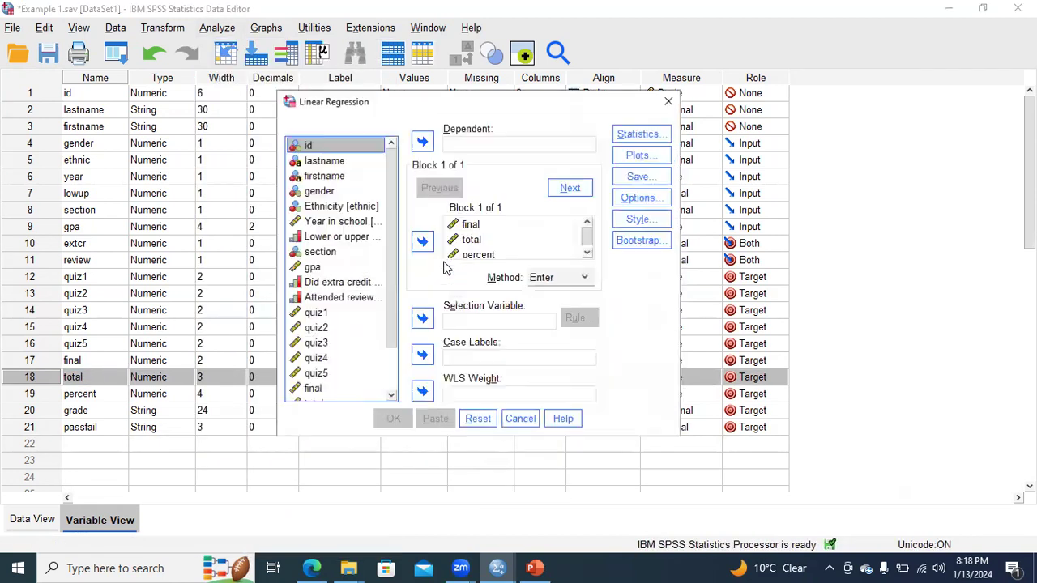
scroll(349, 225, "down", 1)
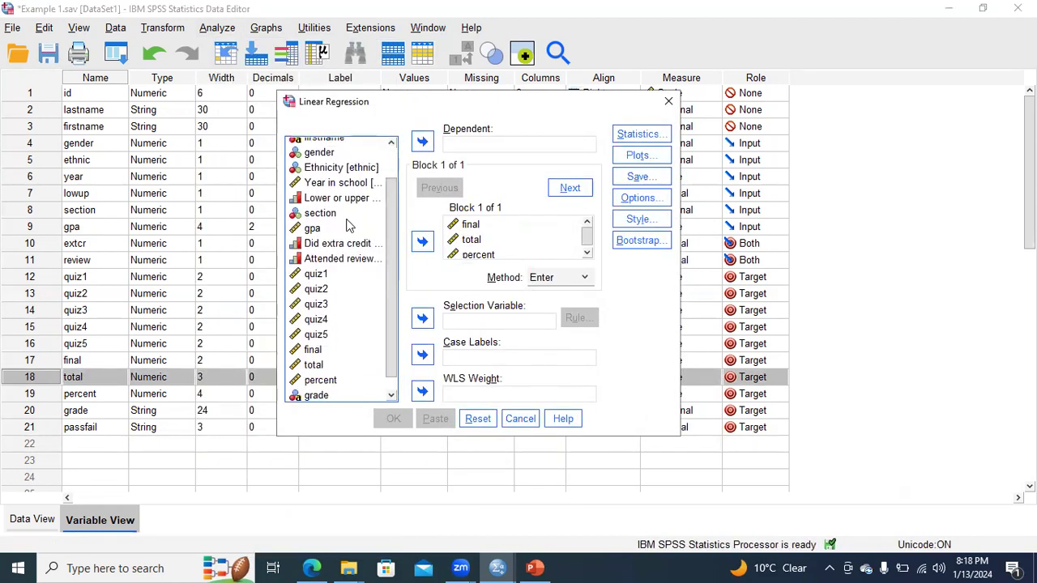
left_click(313, 229)
left_click(422, 143)
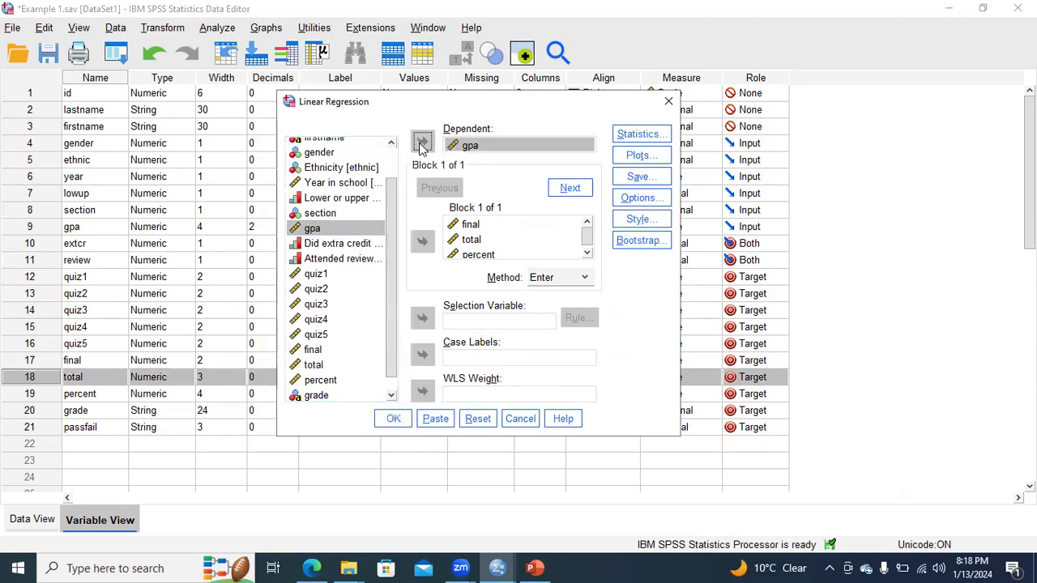
Clear final, total and percent from the Block 1 predictors and add total as the only independent variable
left_click(469, 225)
left_click(422, 241)
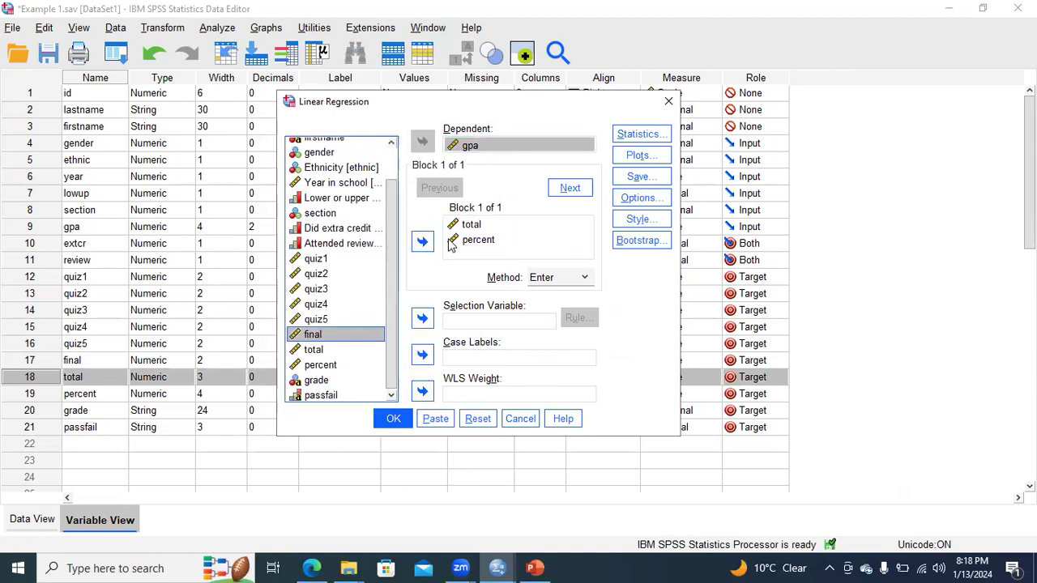
left_click(473, 225)
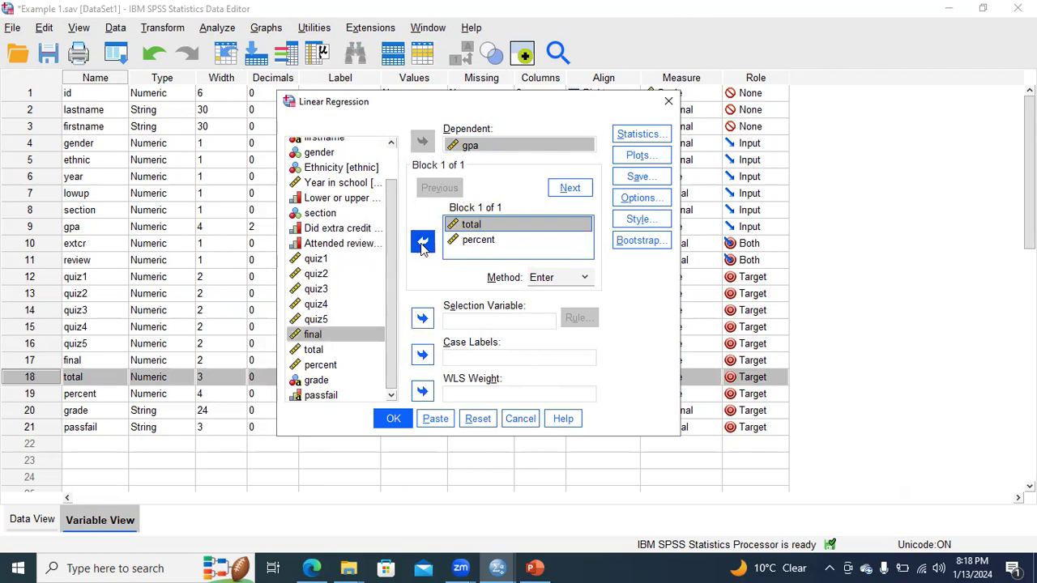
left_click(422, 240)
left_click(469, 226)
left_click(422, 240)
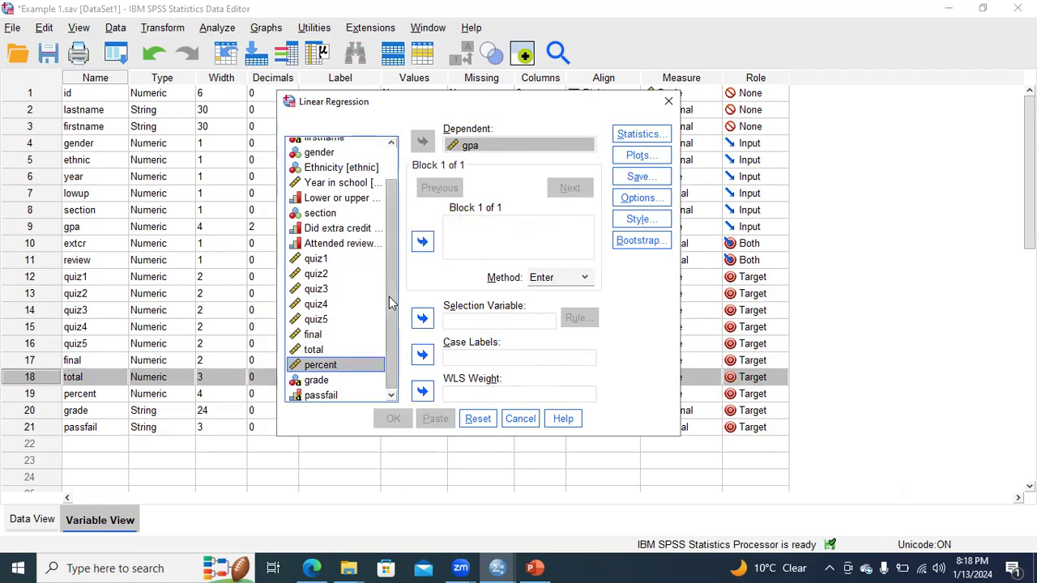
left_click(316, 350)
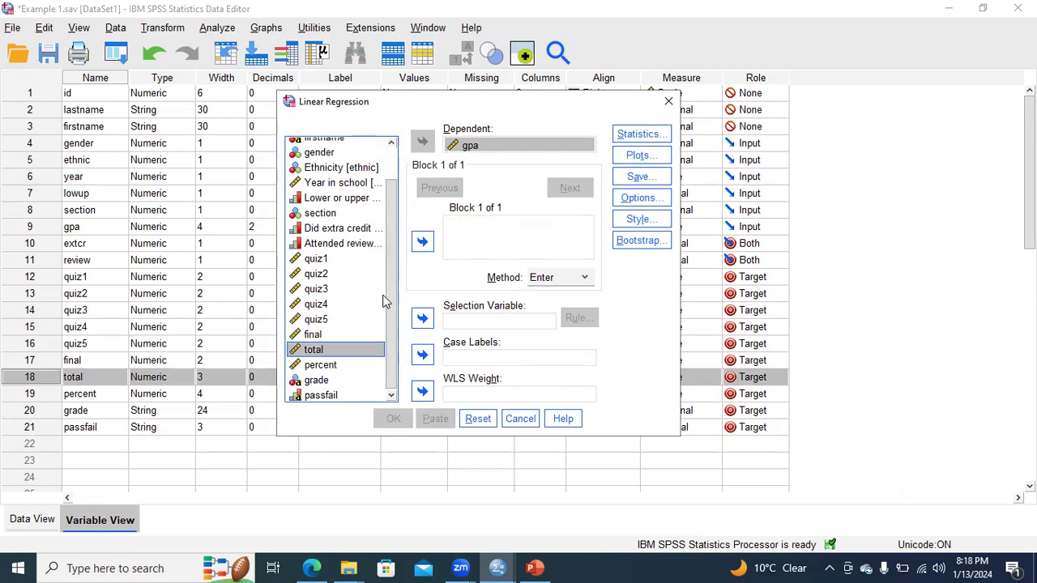
left_click(422, 241)
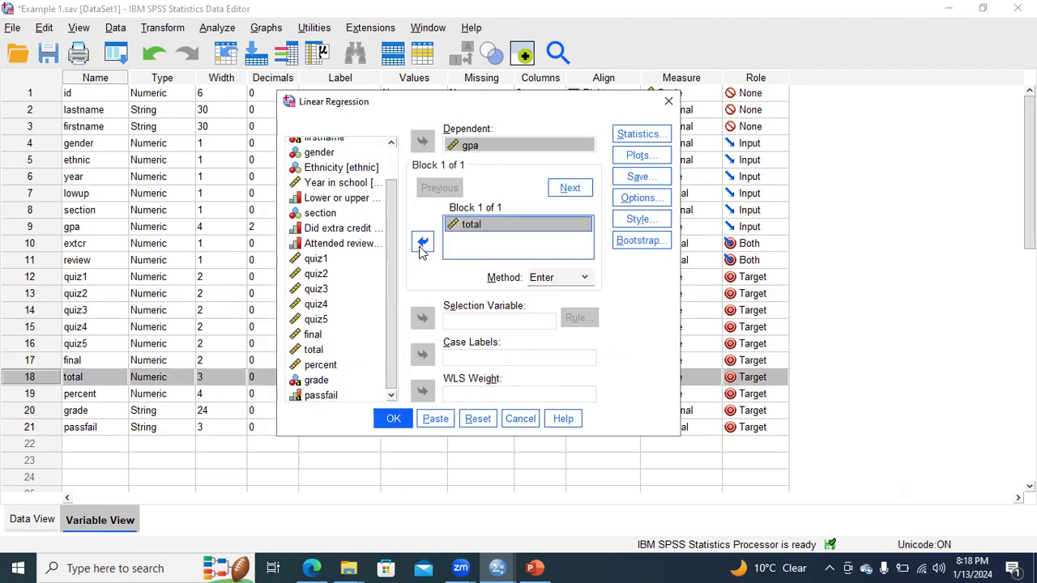
Review the linear regression's Statistics and Plots settings
left_click(653, 135)
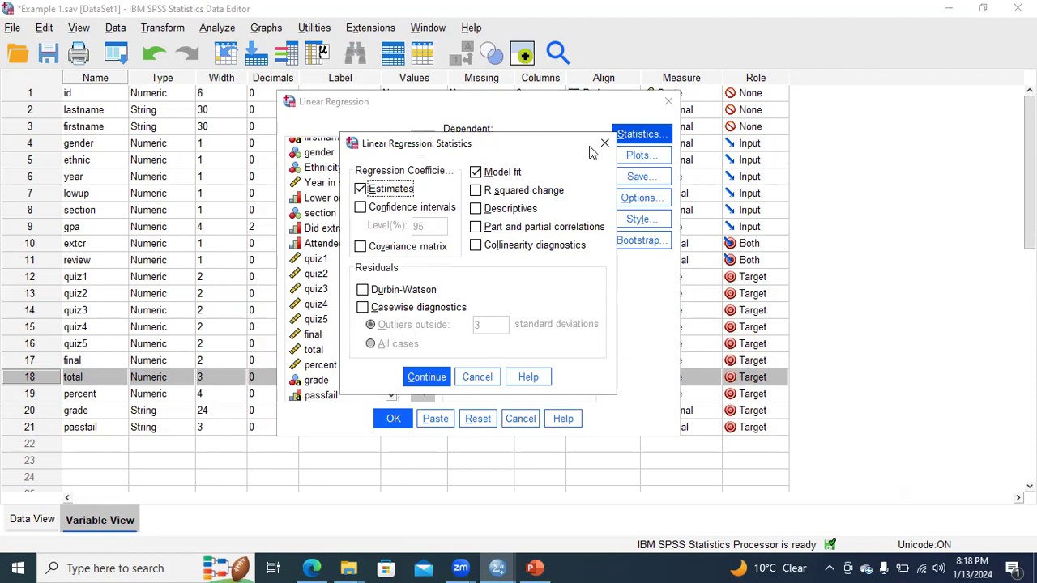
left_click(604, 144)
left_click(639, 154)
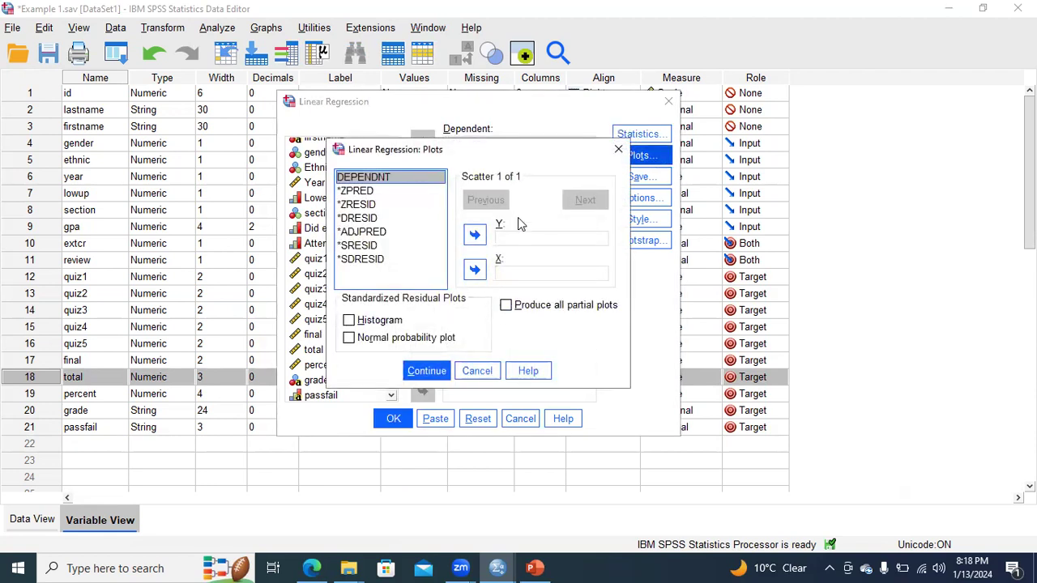
left_click(617, 149)
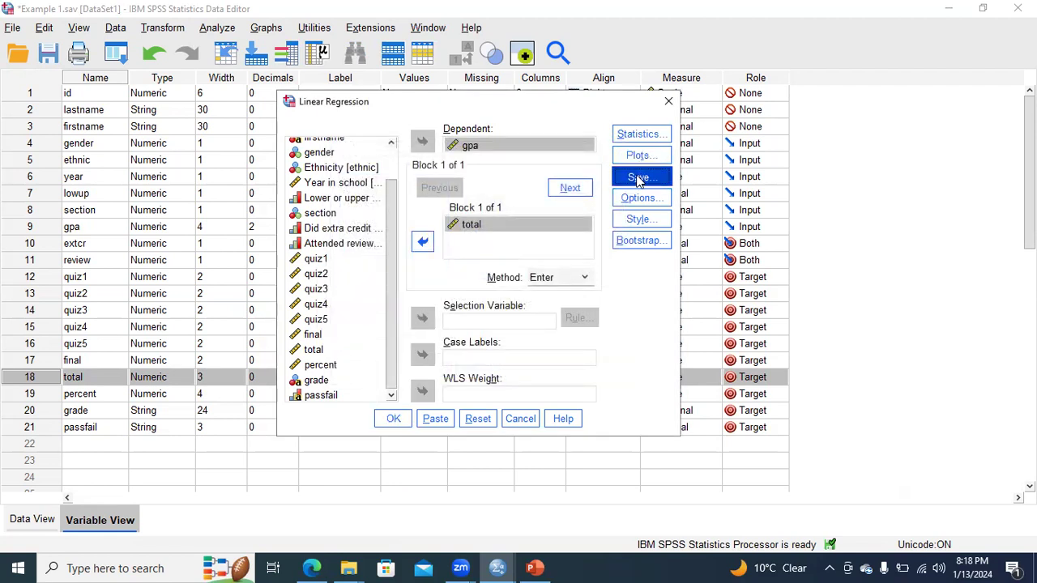
Turn off saving standardized residuals for the regression
left_click(637, 178)
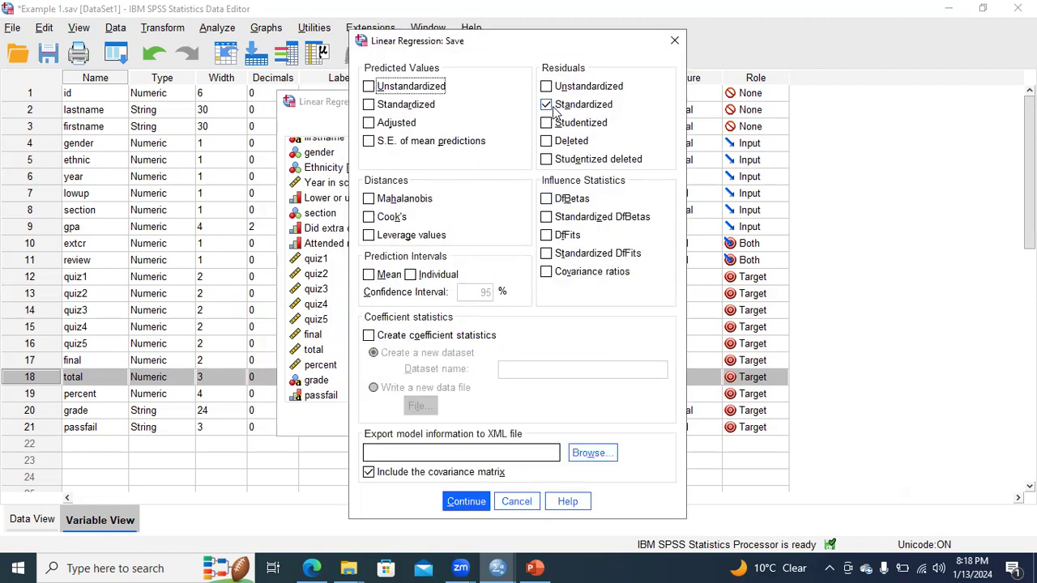
left_click(547, 105)
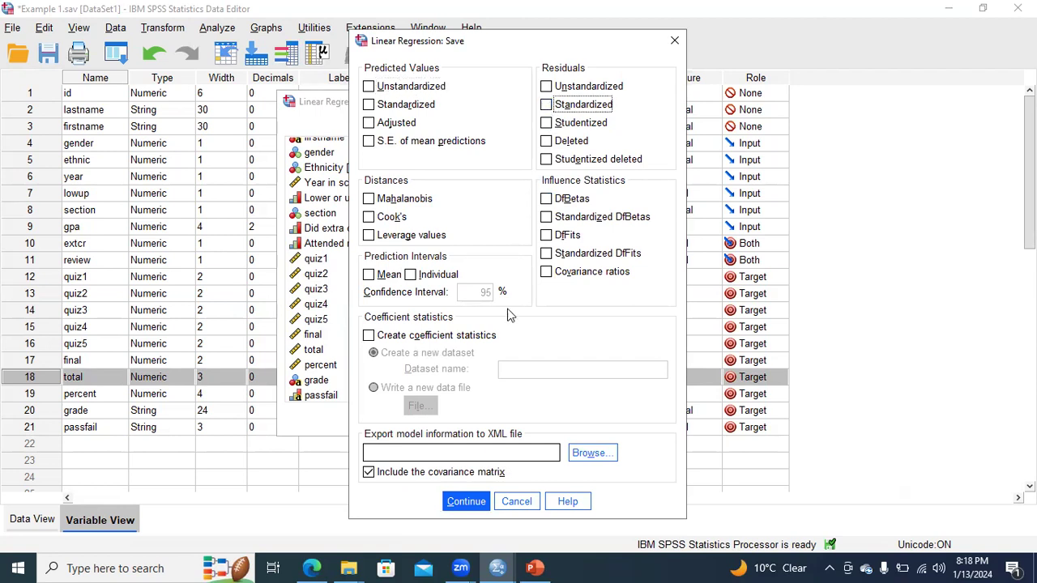
left_click(474, 502)
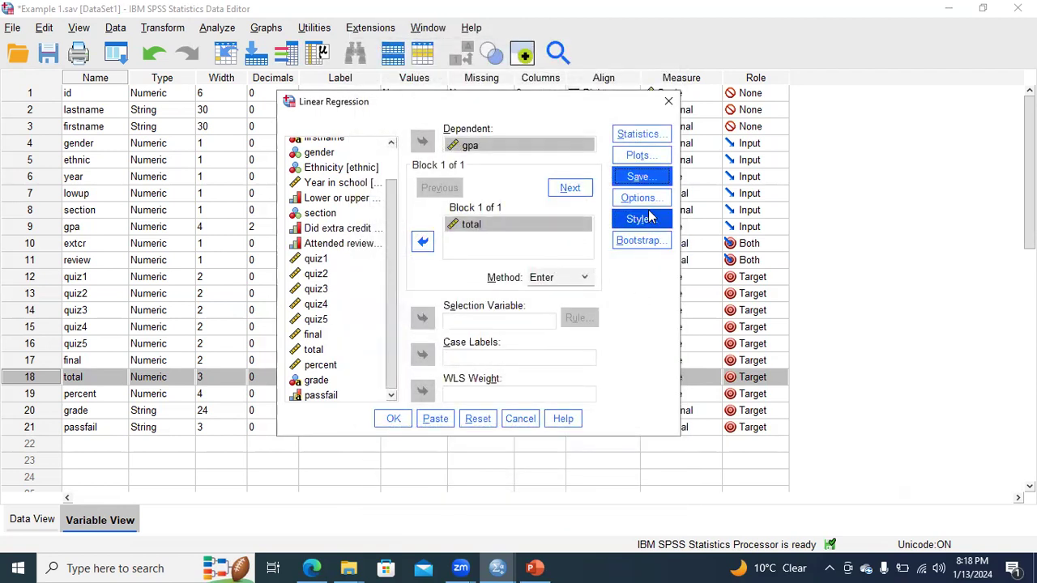
Review the regression's stepping and missing-value options and run the linear regression of gpa on total
left_click(648, 200)
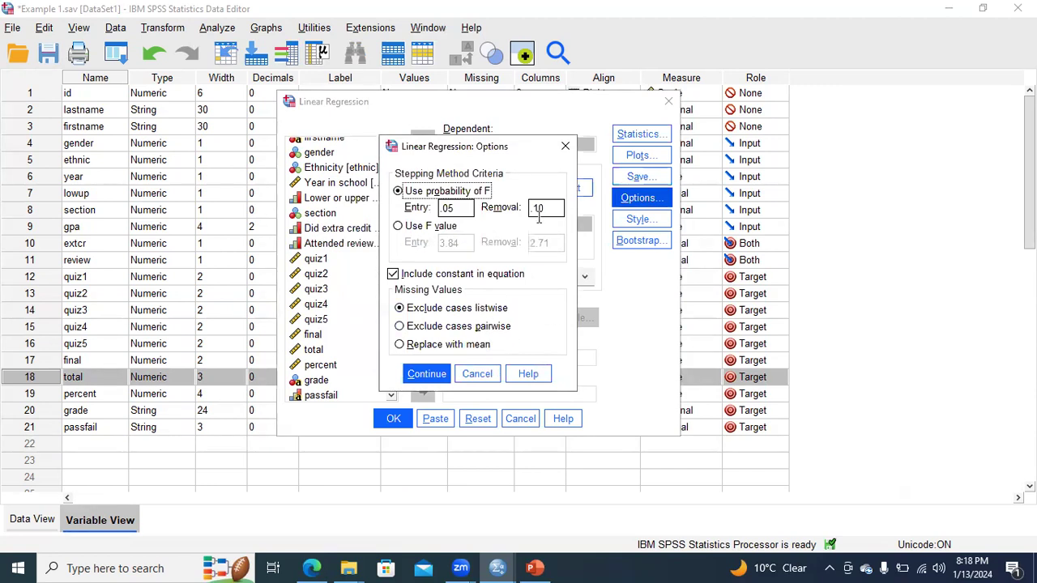
left_click(564, 146)
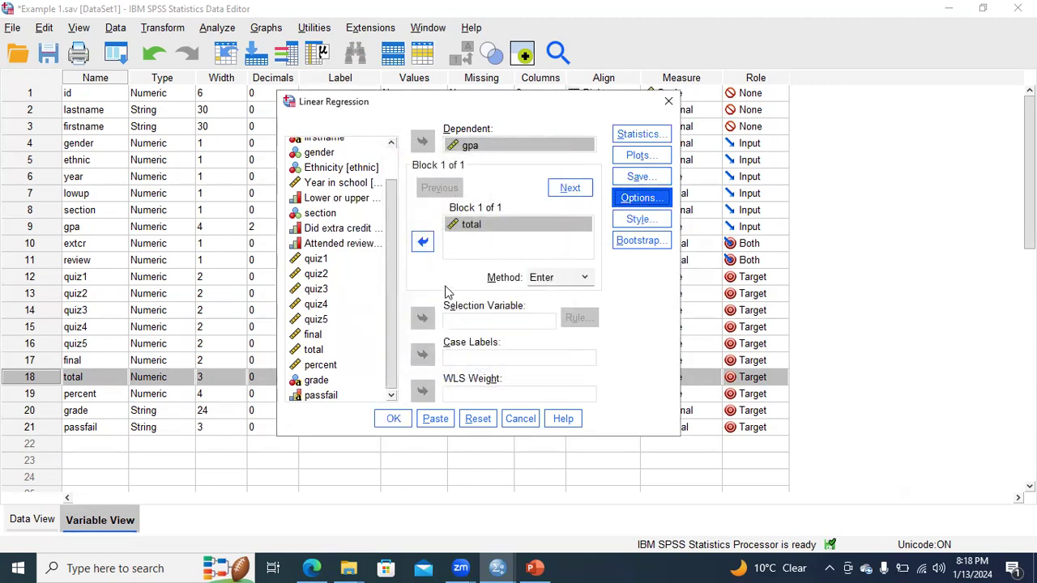
left_click(394, 418)
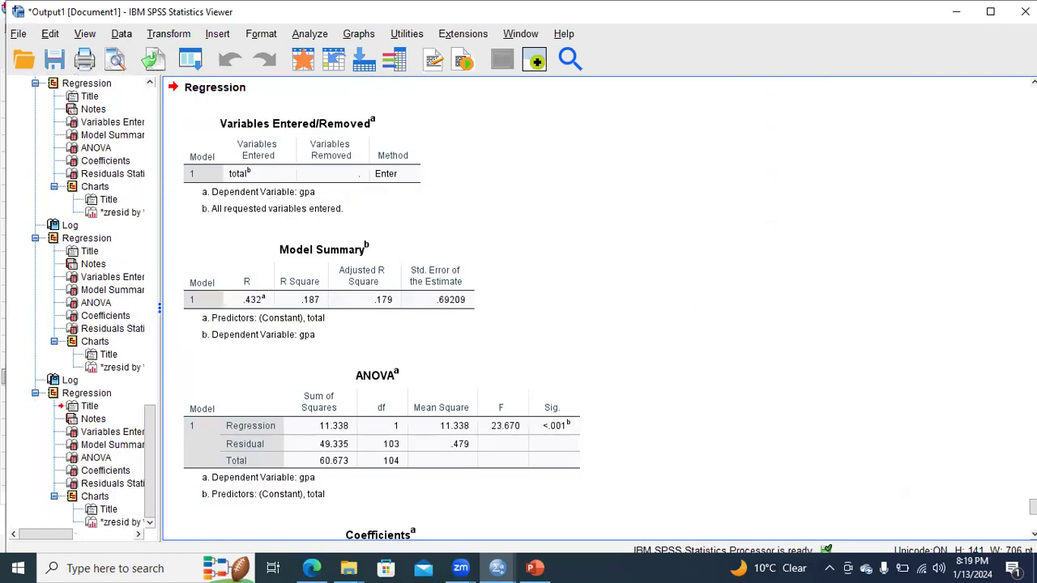
Look through the output tables of the linear regression of gpa on total, down to the residuals statistics
scroll(599, 308, "down", 2)
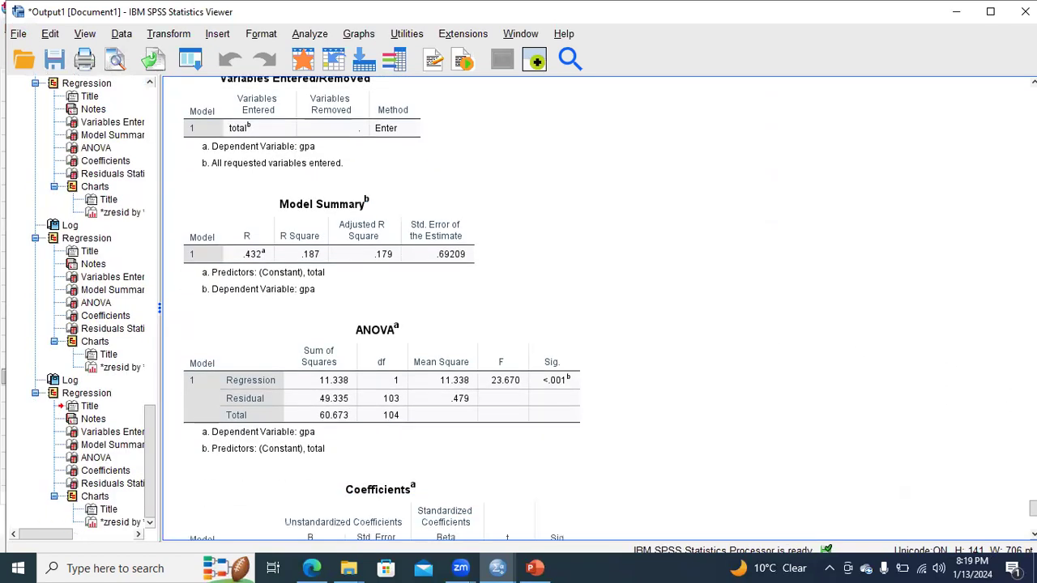
scroll(600, 308, "down", 3)
scroll(374, 311, "down", 1)
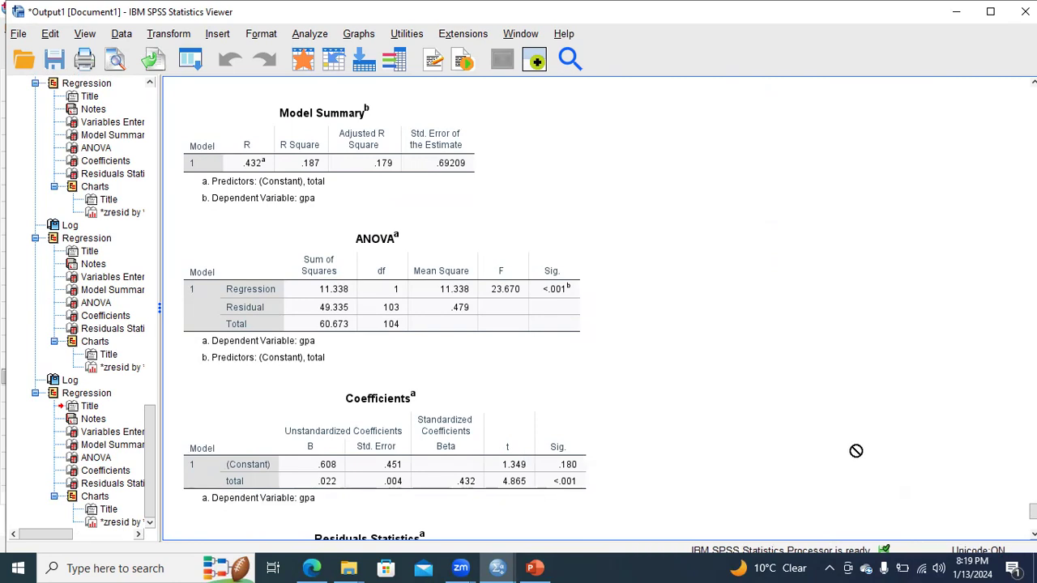
scroll(518, 307, "down", 3)
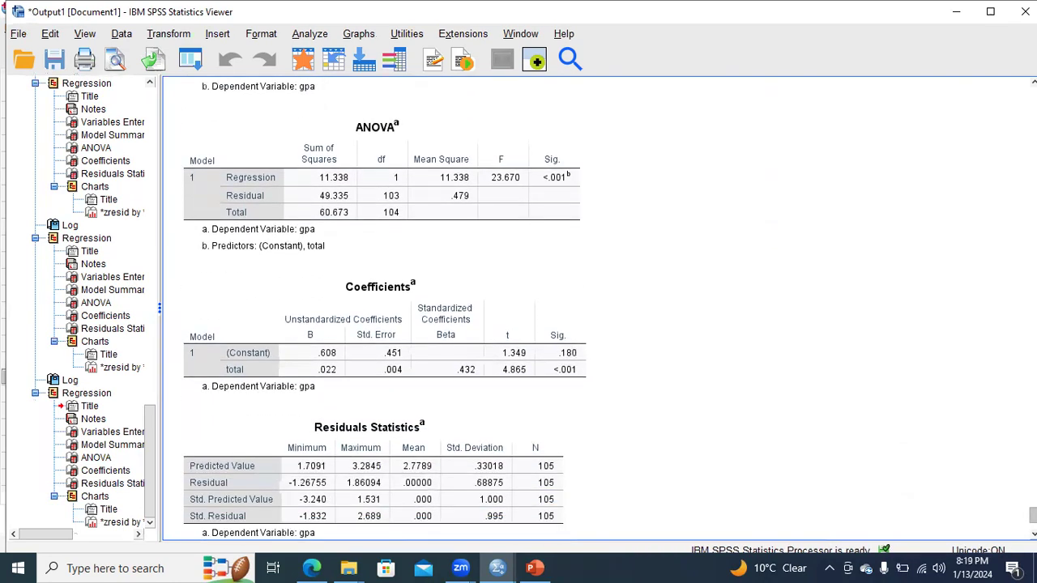
scroll(385, 307, "up", 3)
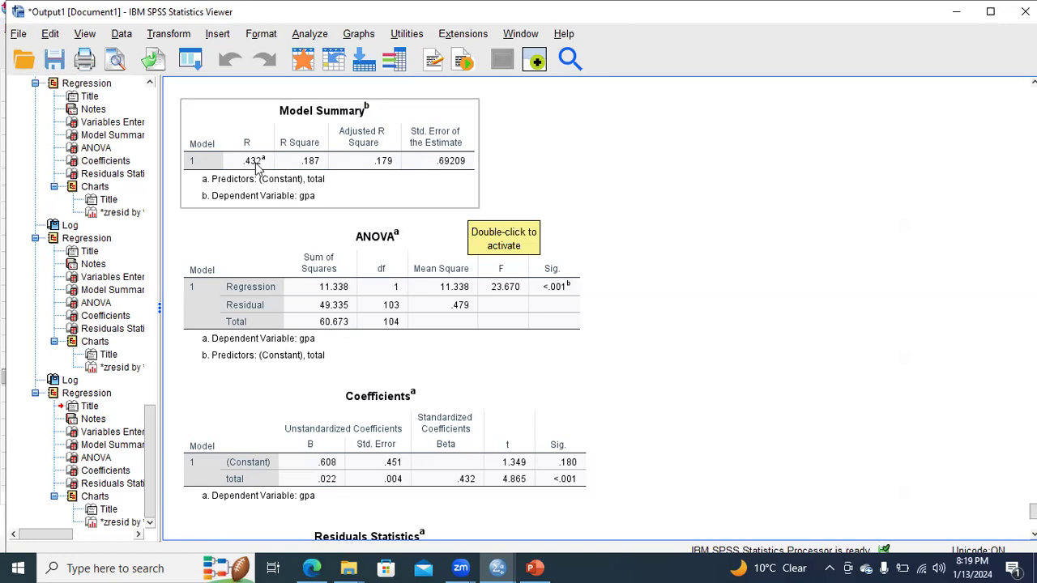
Examine the regression's correlation, R square and standard error, the ANOVA significance and the coefficients for total
left_click(269, 479)
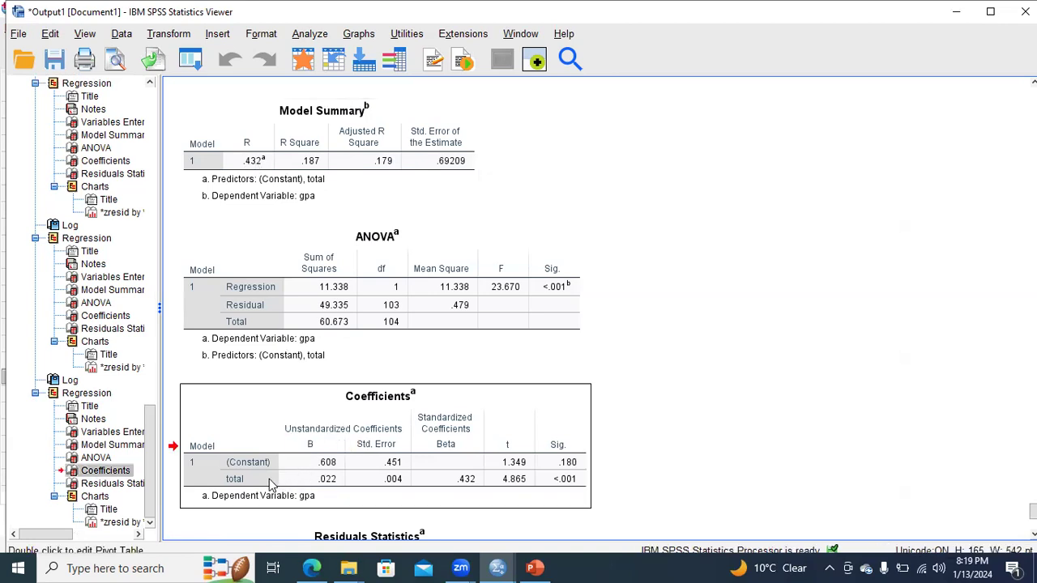
left_click(252, 168)
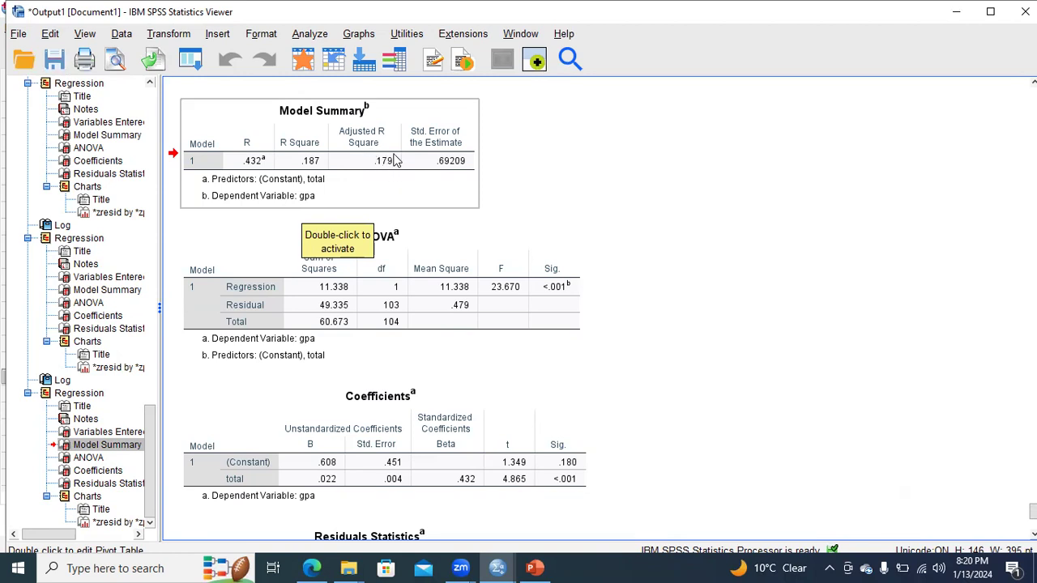
left_click(452, 161)
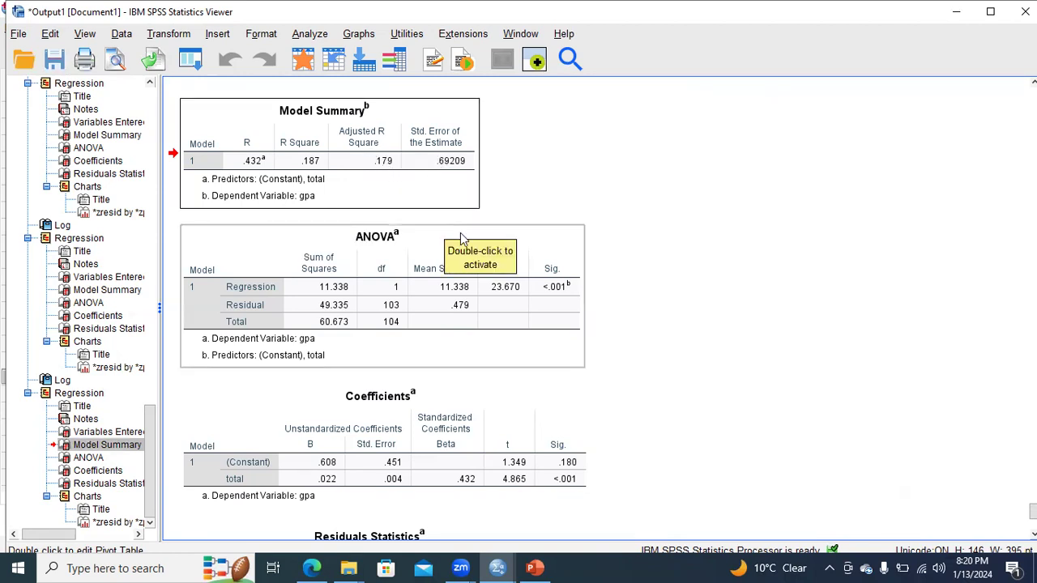
left_click(567, 326)
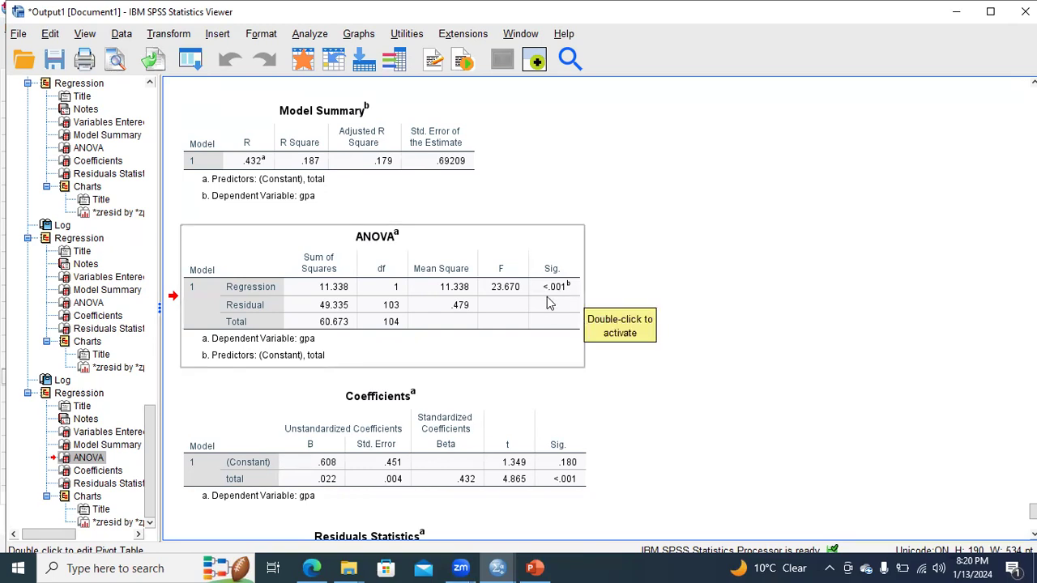
left_click(502, 468)
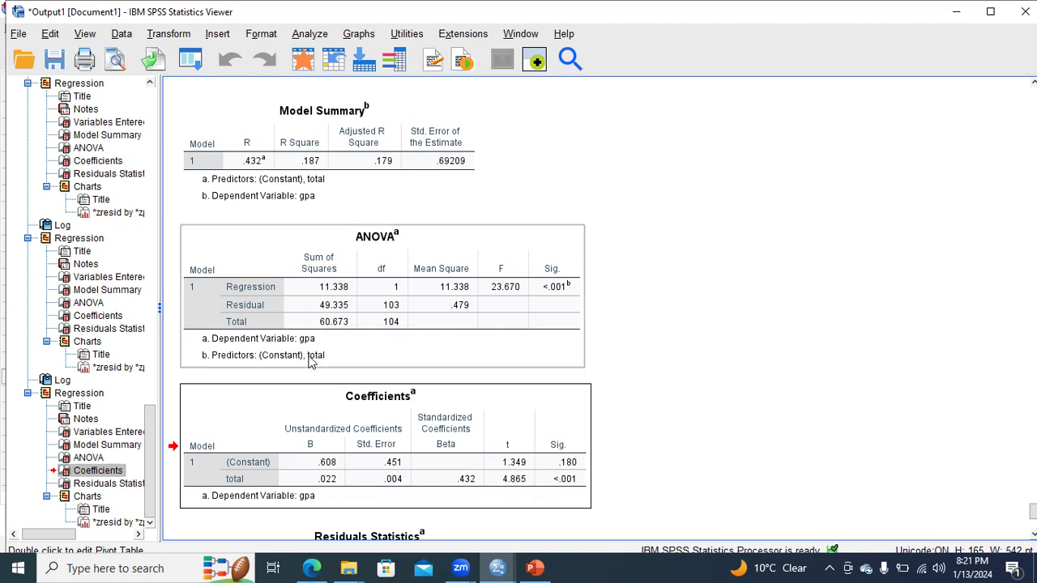
Switch to the Day 7 PowerPoint presentation and highlight the Simple Regression Analysis row in the 10 Cases of Regression table
left_click(534, 568)
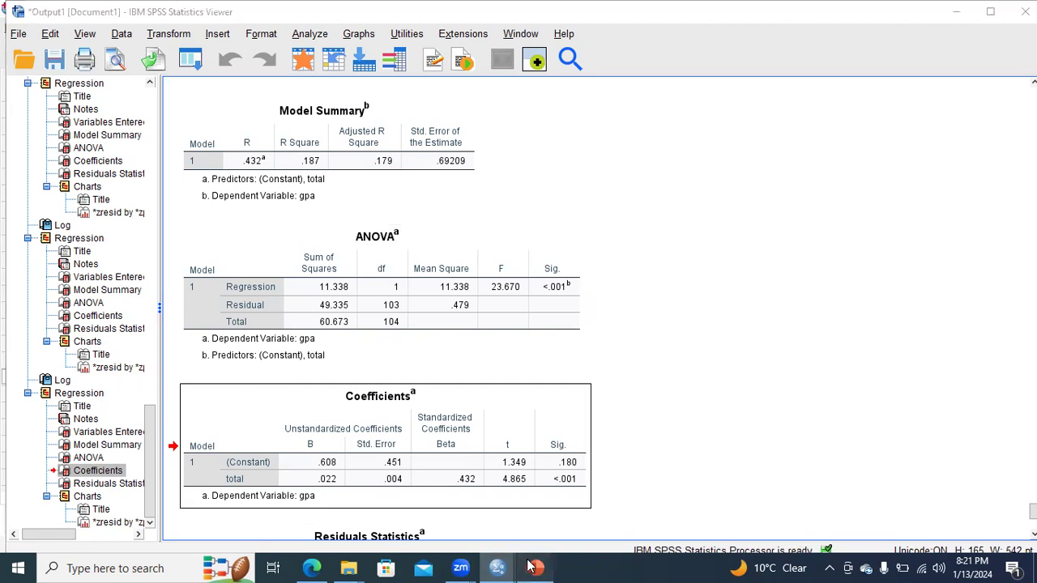
left_click(418, 285)
left_click_drag(314, 285, 625, 285)
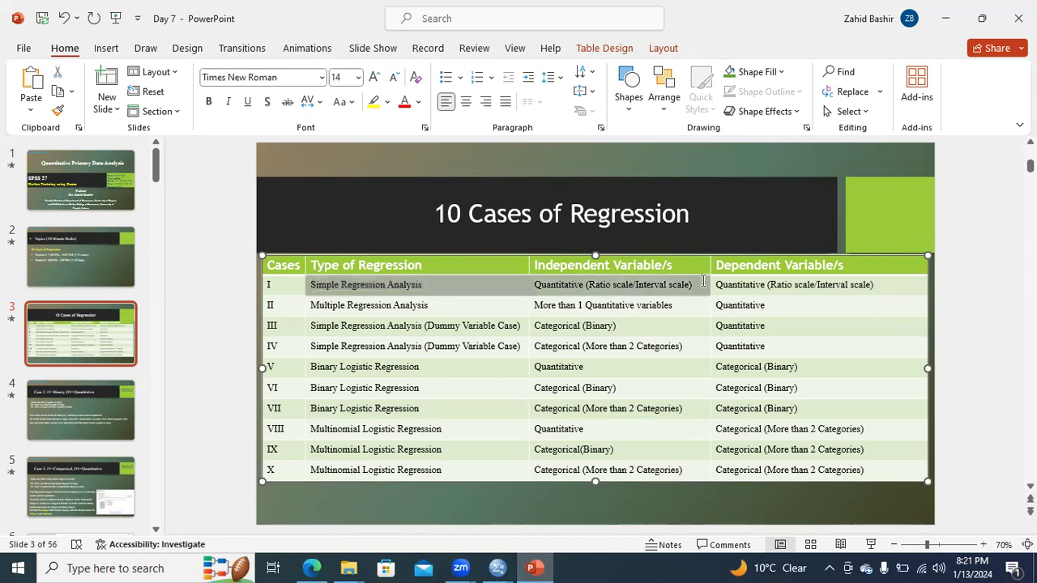
left_click_drag(702, 281, 728, 279)
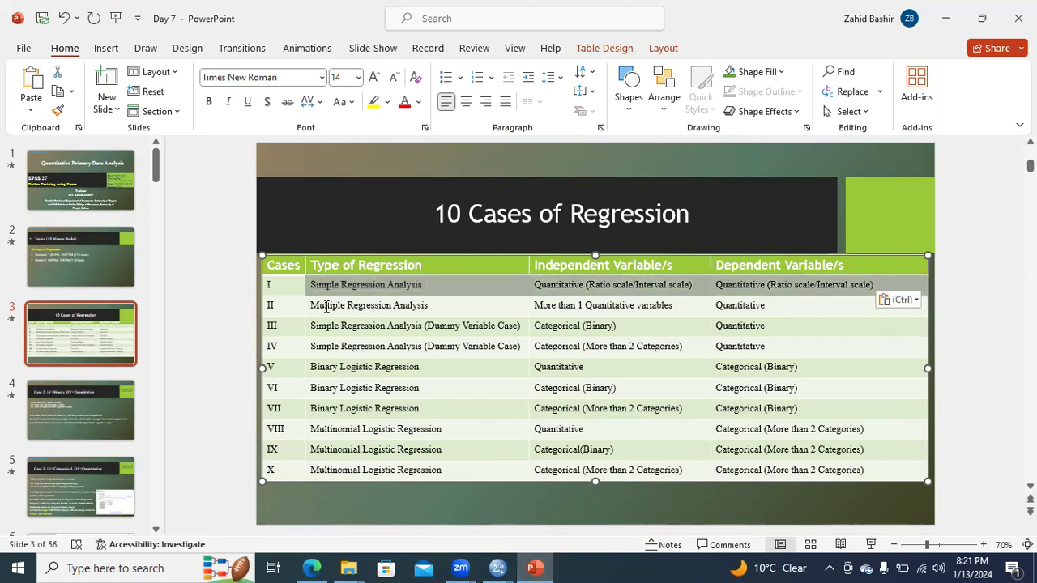
Highlight case II, Multiple Regression Analysis, with its independent and dependent variable types in the table
left_click_drag(314, 305, 564, 303)
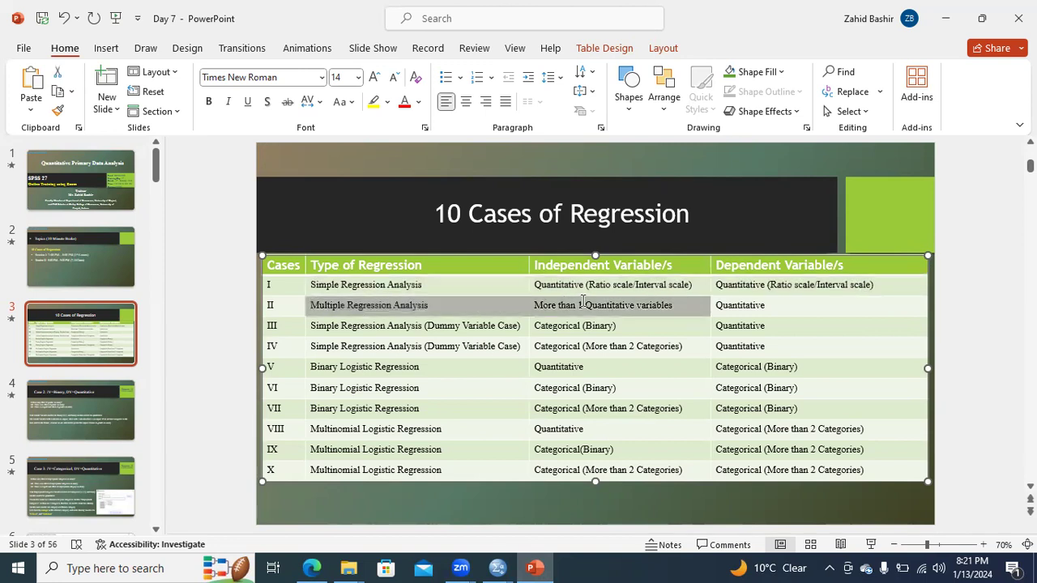
left_click_drag(679, 304, 552, 306)
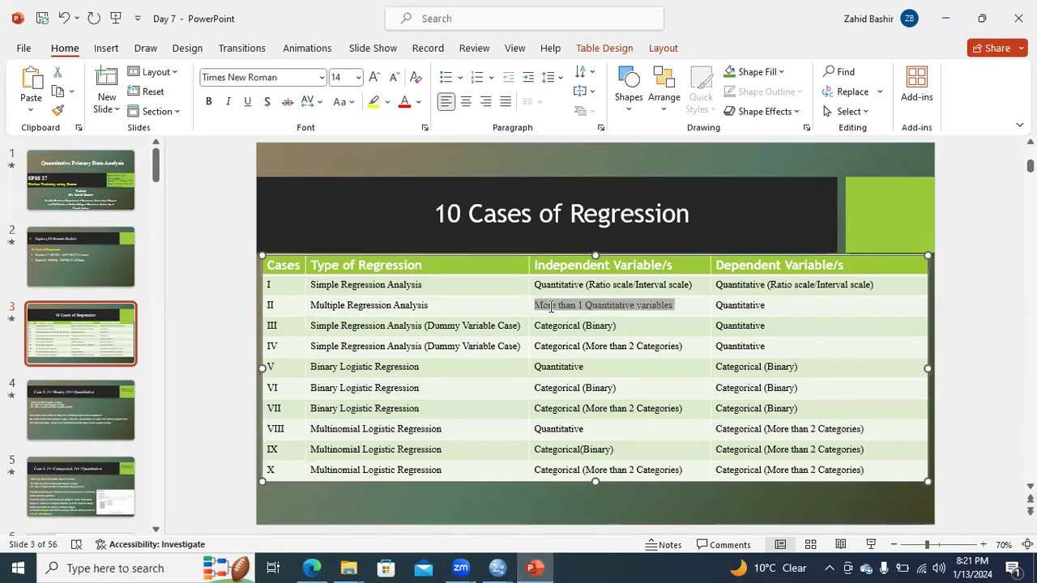
left_click_drag(770, 305, 739, 308)
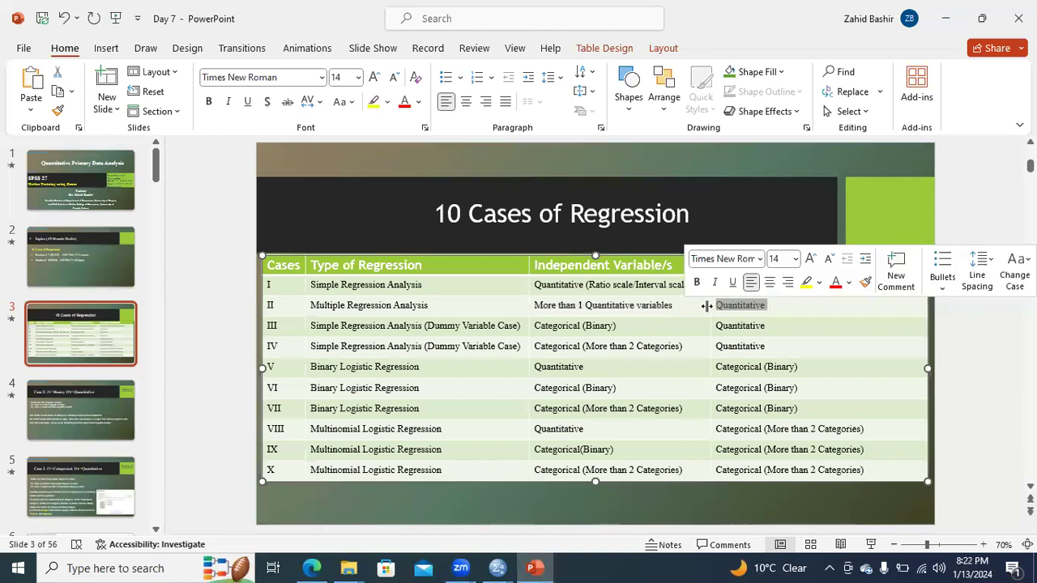
left_click(681, 305)
left_click_drag(633, 304, 551, 305)
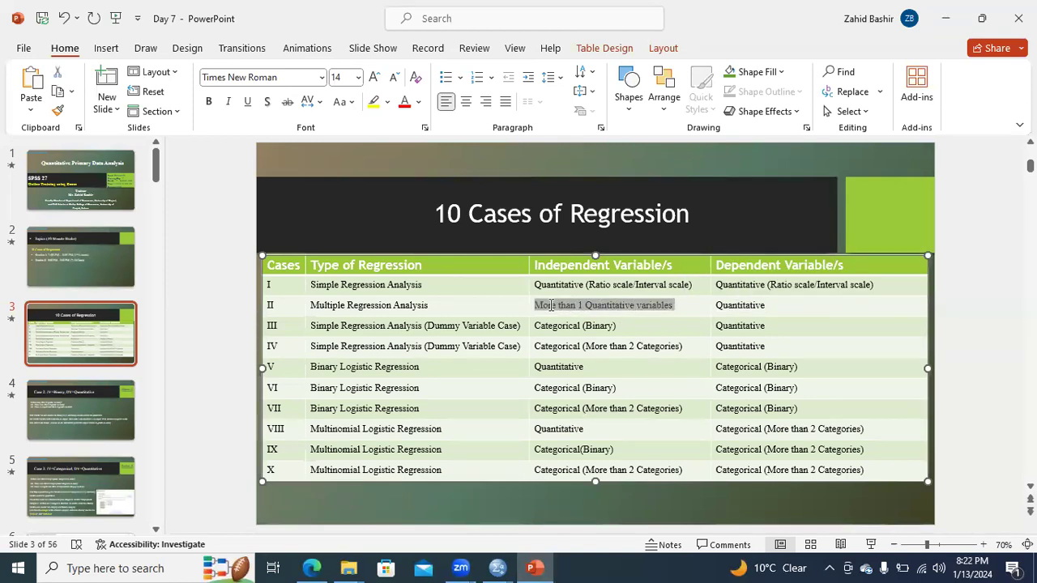
left_click_drag(771, 308, 726, 303)
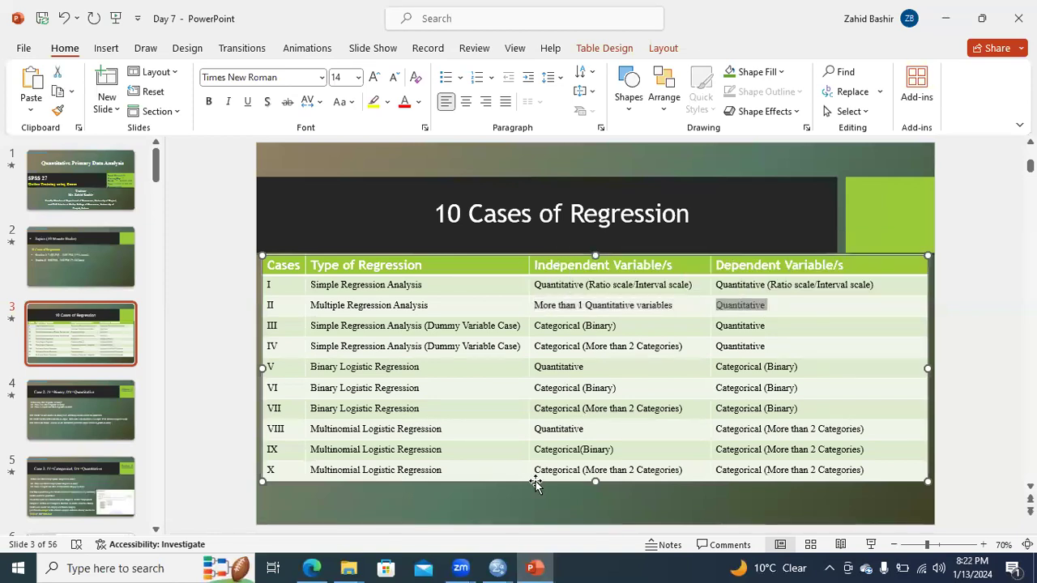
Switch to the Example 1 dataset in SPSS and add final and percent to total as Block 1 predictors of a linear regression
left_click(502, 566)
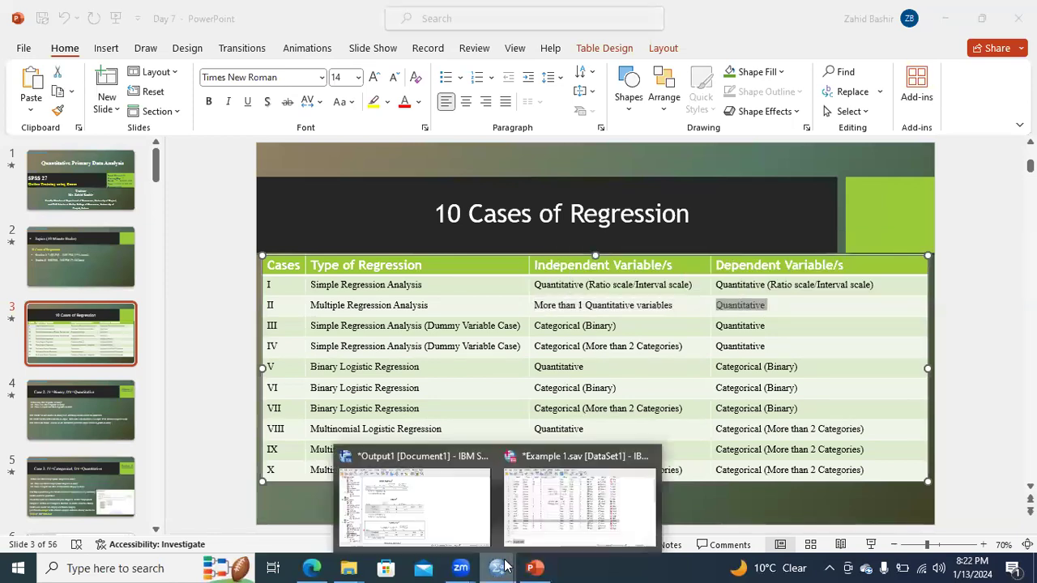
left_click(543, 519)
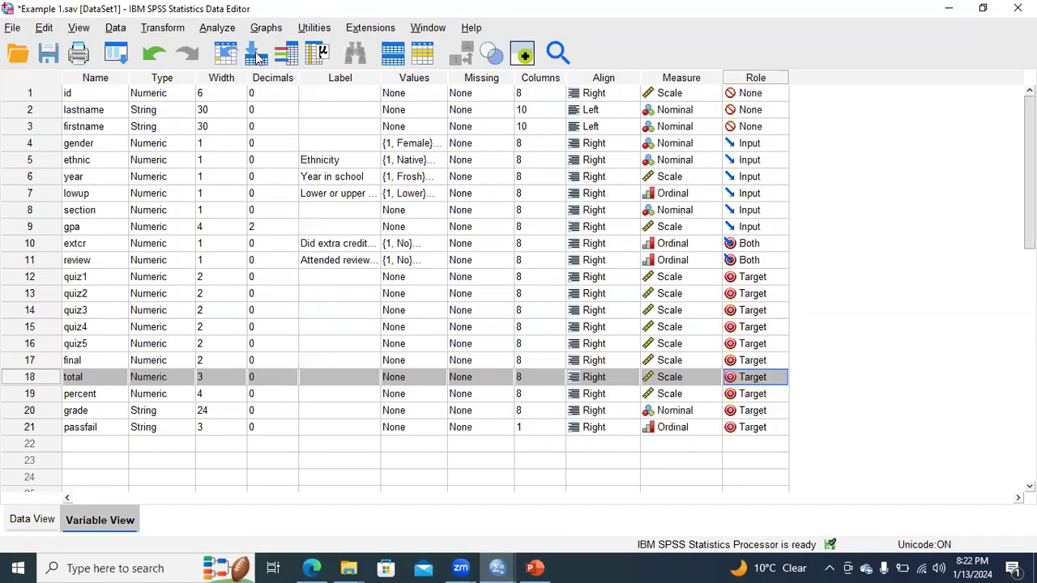
left_click(224, 31)
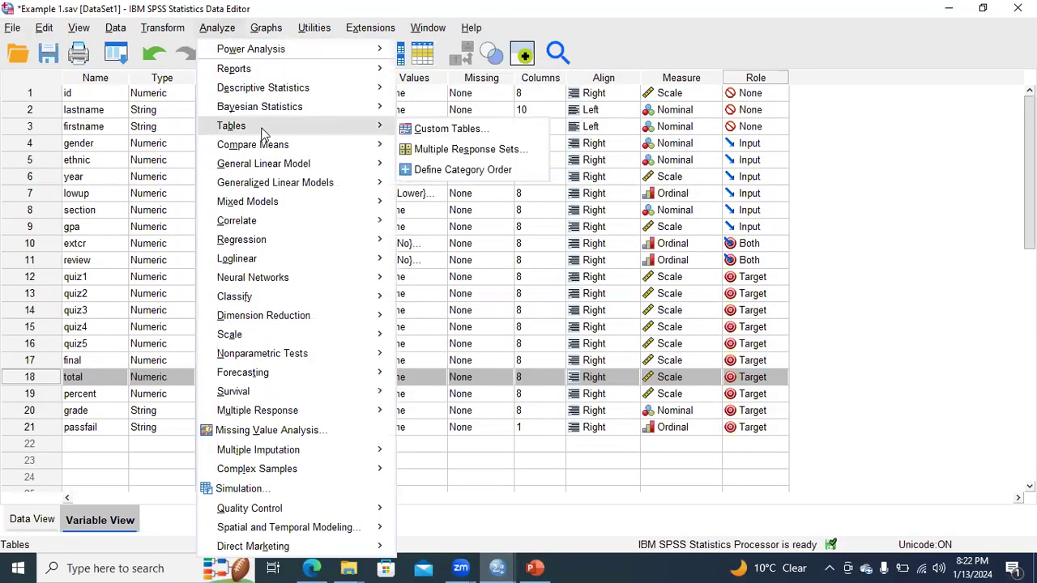
mouse_move(268, 238)
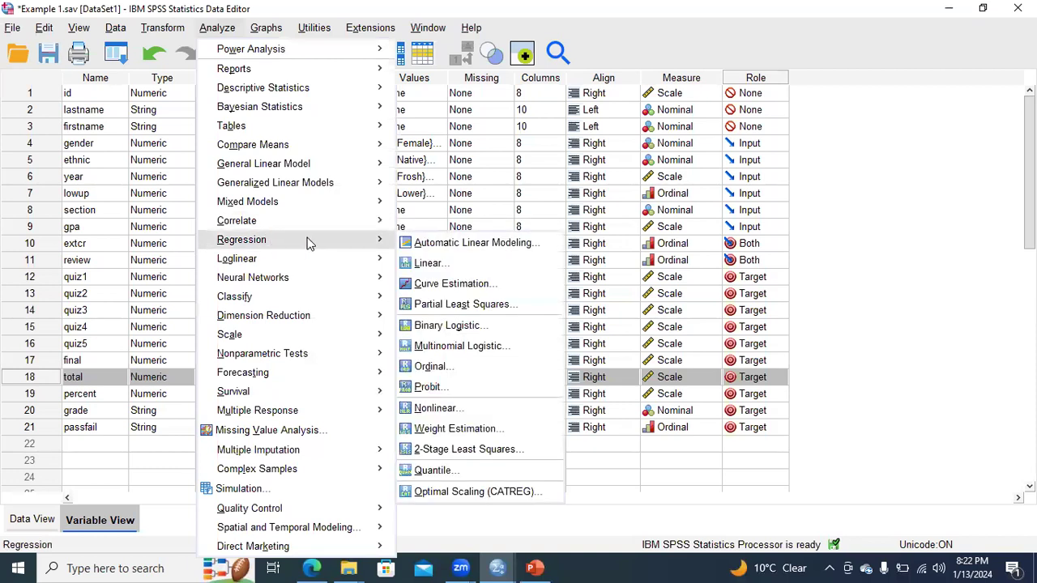
left_click(430, 264)
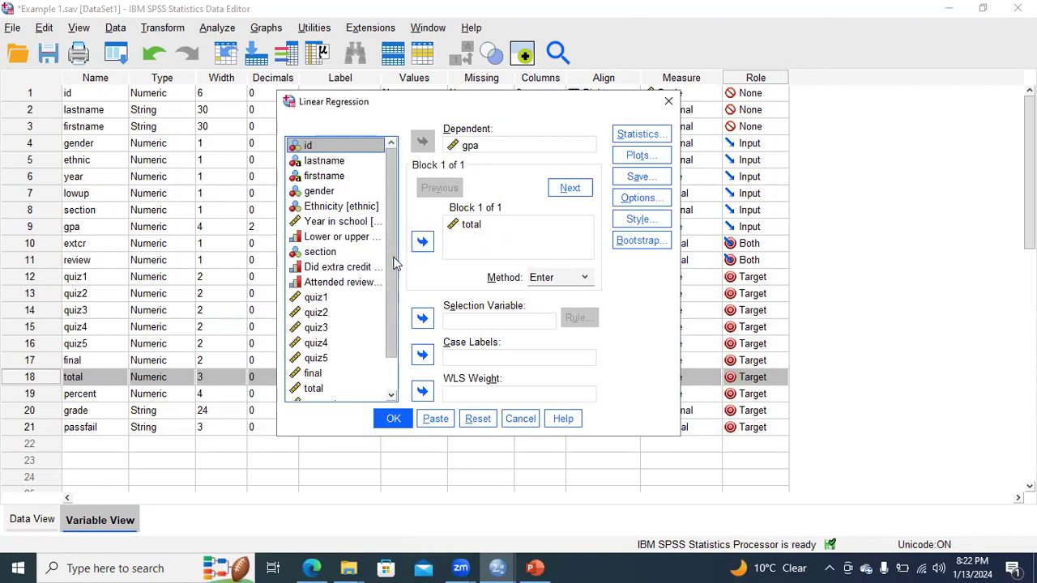
left_click_drag(396, 265, 398, 310)
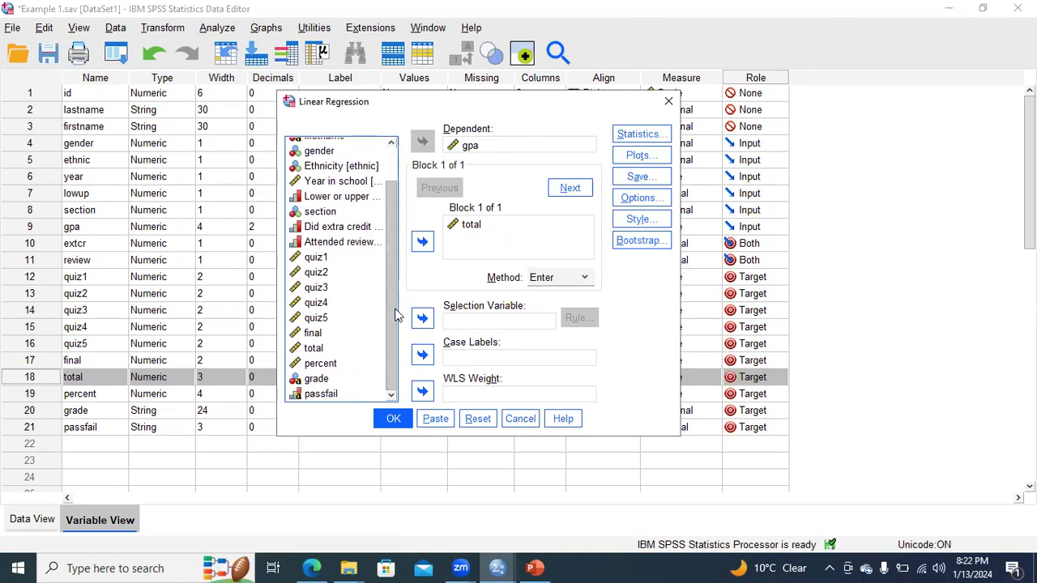
left_click(318, 337)
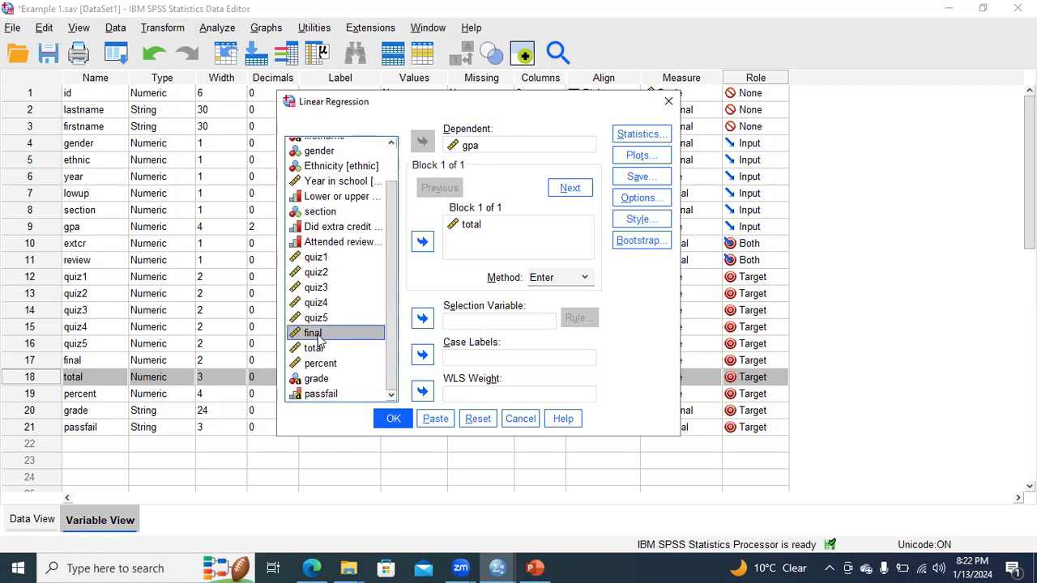
left_click(422, 242)
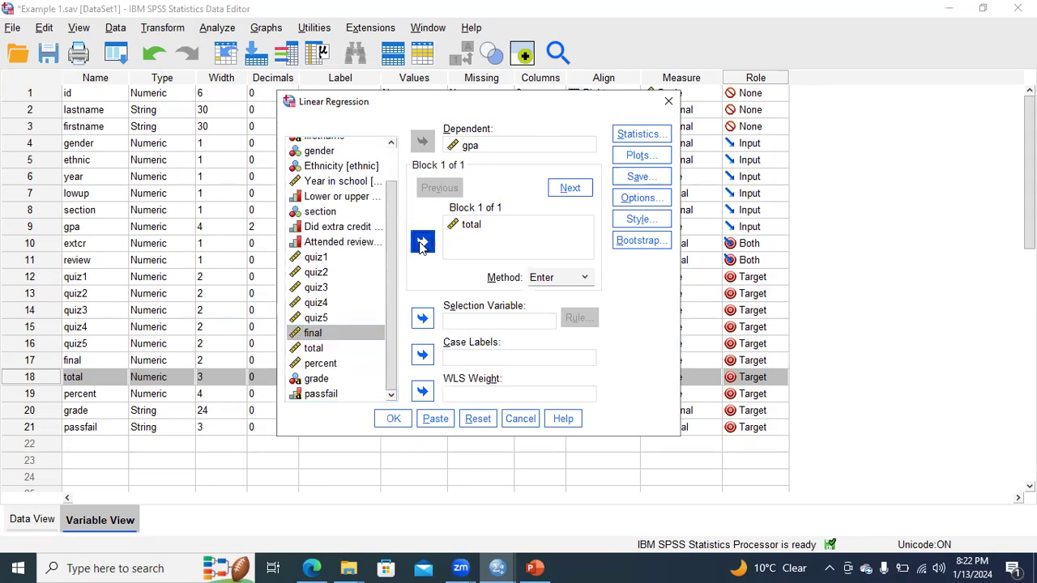
left_click(341, 363)
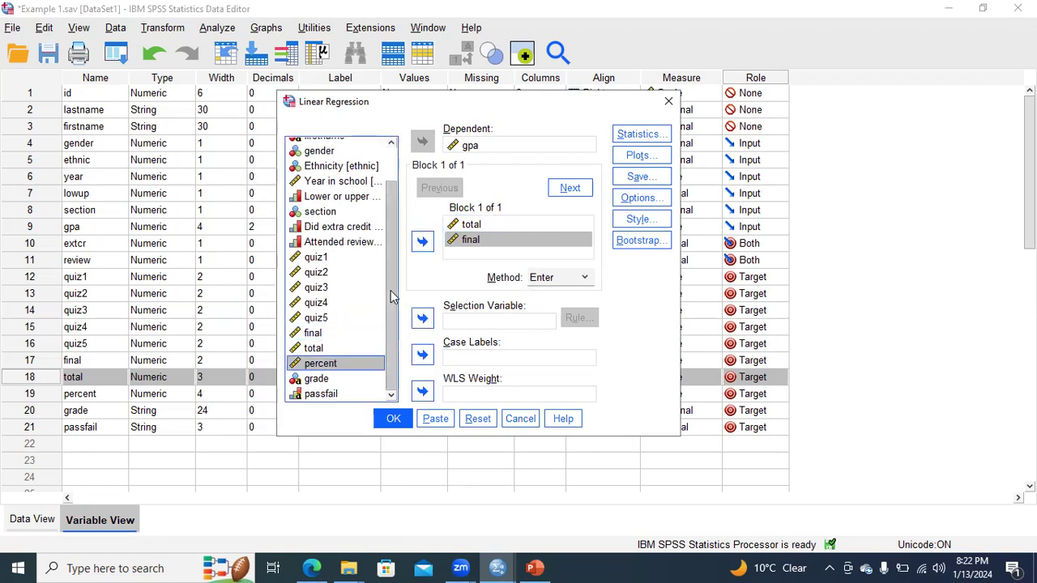
left_click(422, 241)
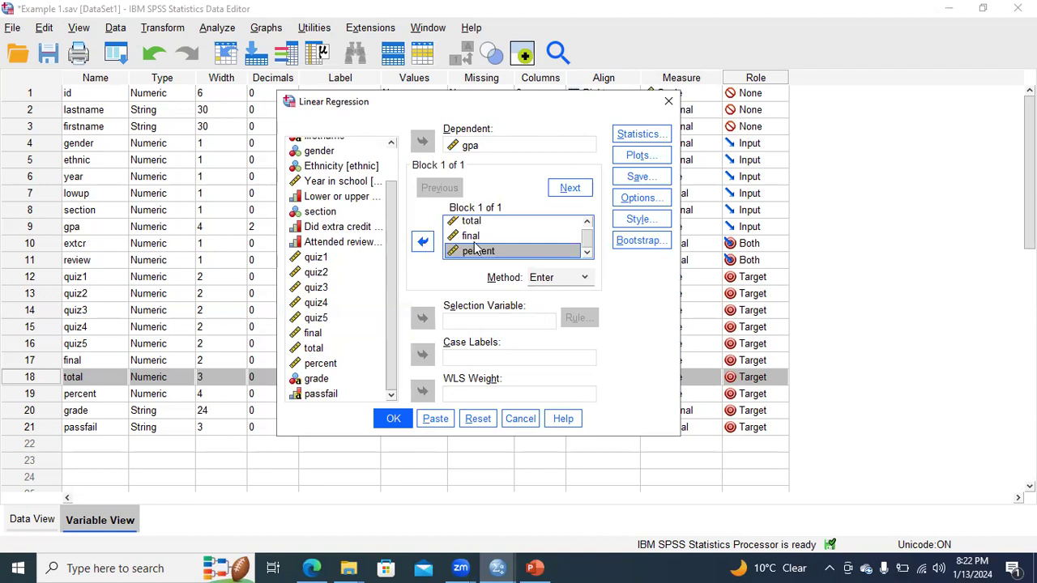
mouse_move(588, 241)
left_mouse_down()
mouse_move(586, 230)
mouse_move(590, 247)
left_mouse_up()
Switch to PowerPoint and check the variable types required for multiple regression against the table's case II
left_click(534, 567)
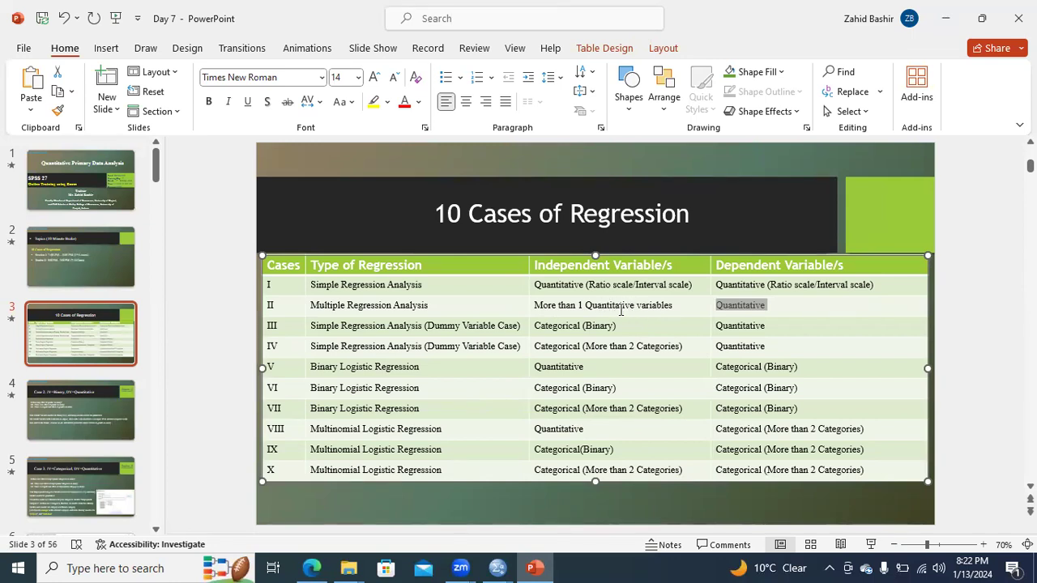
left_click_drag(586, 304, 674, 306)
left_click_drag(765, 308, 716, 306)
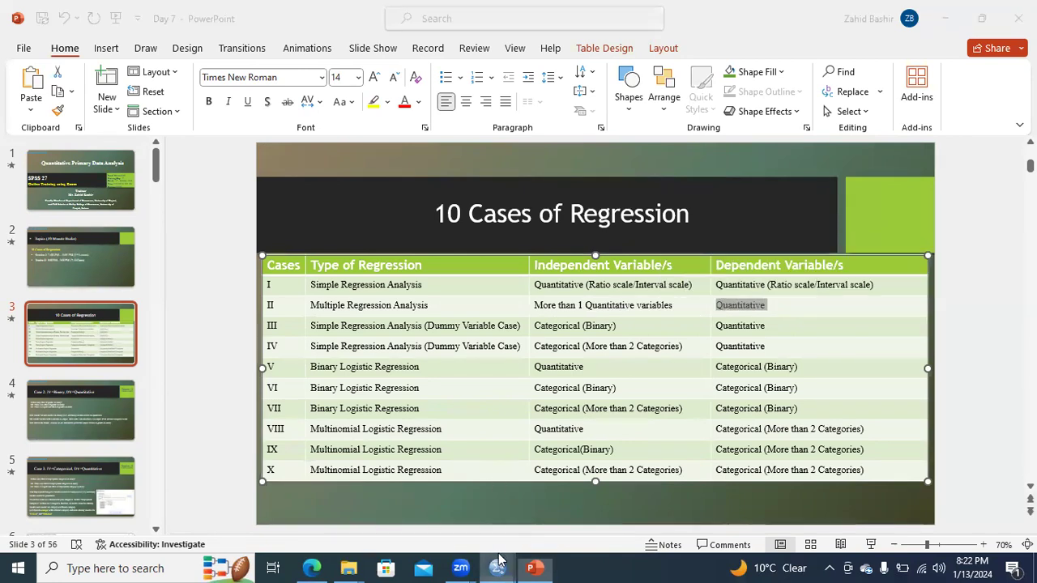
Return to the Linear Regression setup in SPSS and run the multiple regression of gpa on total, final and percent
mouse_move(498, 566)
left_click(583, 506)
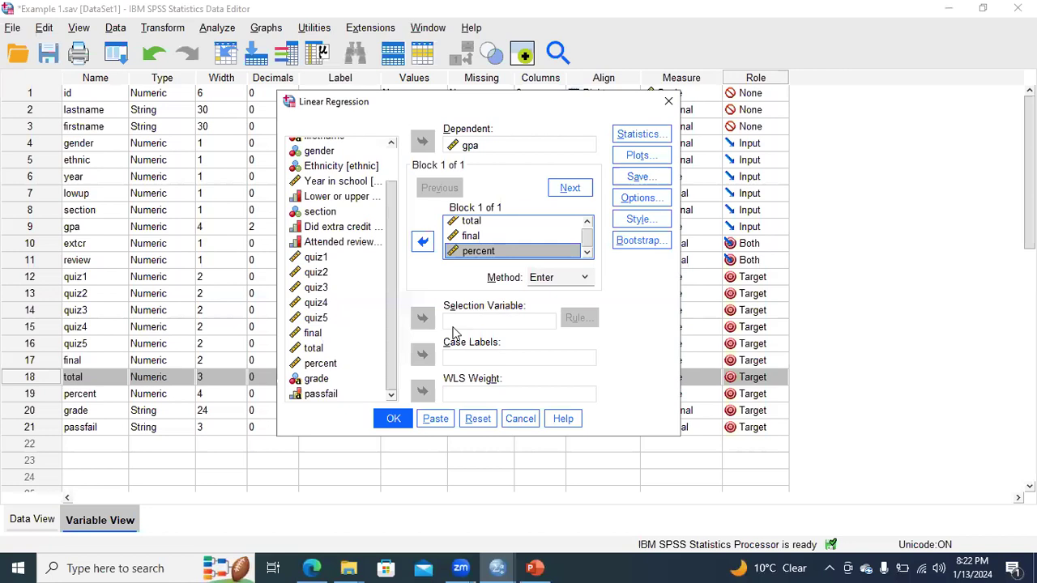
left_click(395, 419)
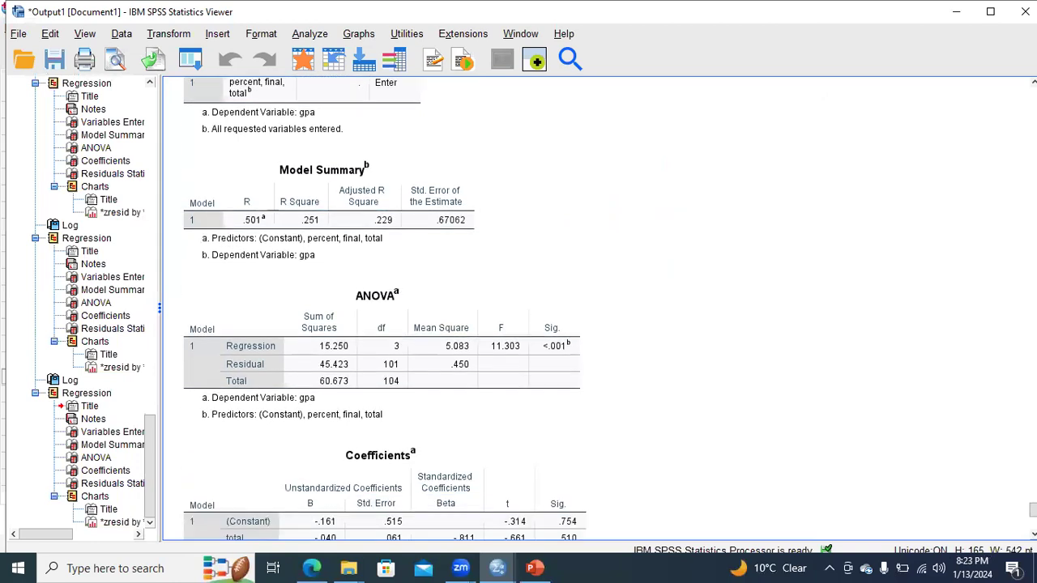
Compare the multiple regression's output tables with those of the earlier simple regression on total
left_click(411, 159)
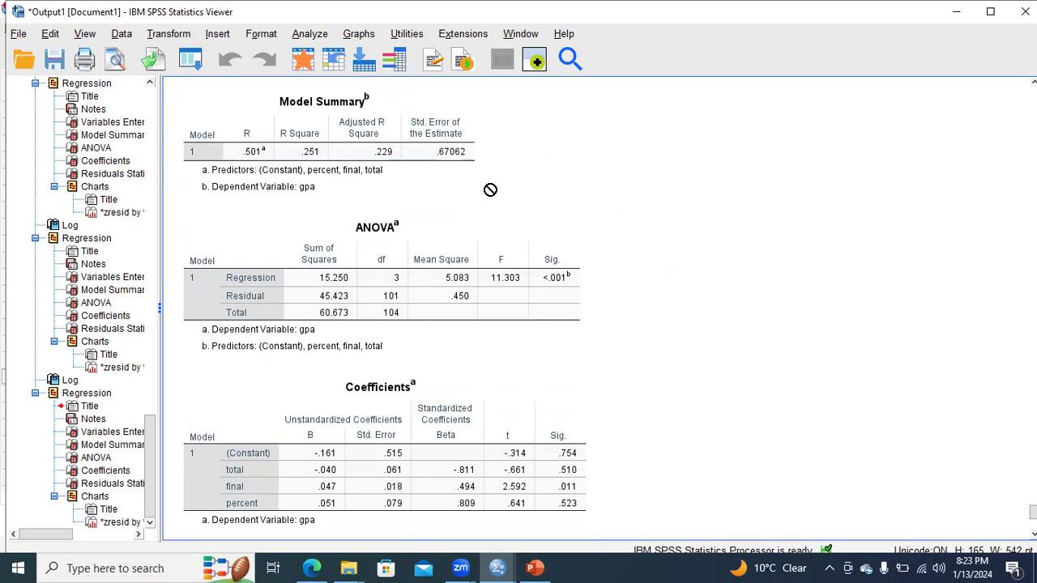
scroll(502, 308, "up", 20)
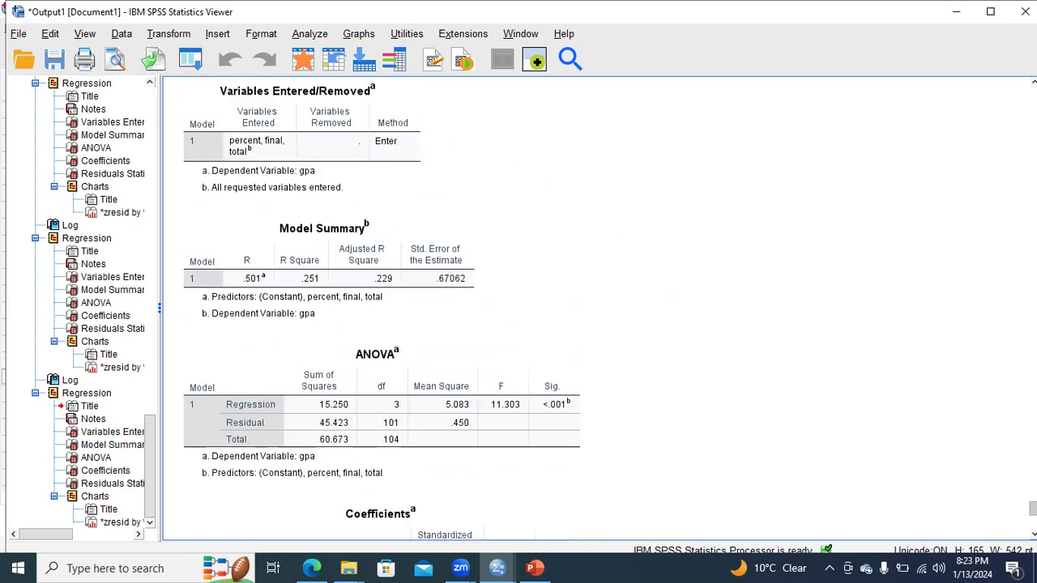
scroll(502, 308, "up", 15)
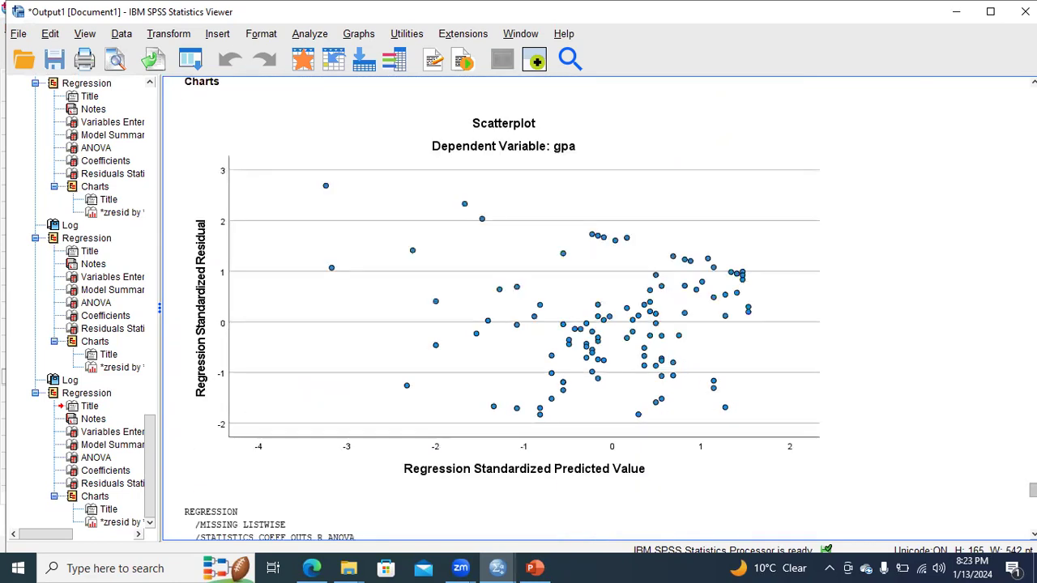
scroll(637, 432, "up", 3)
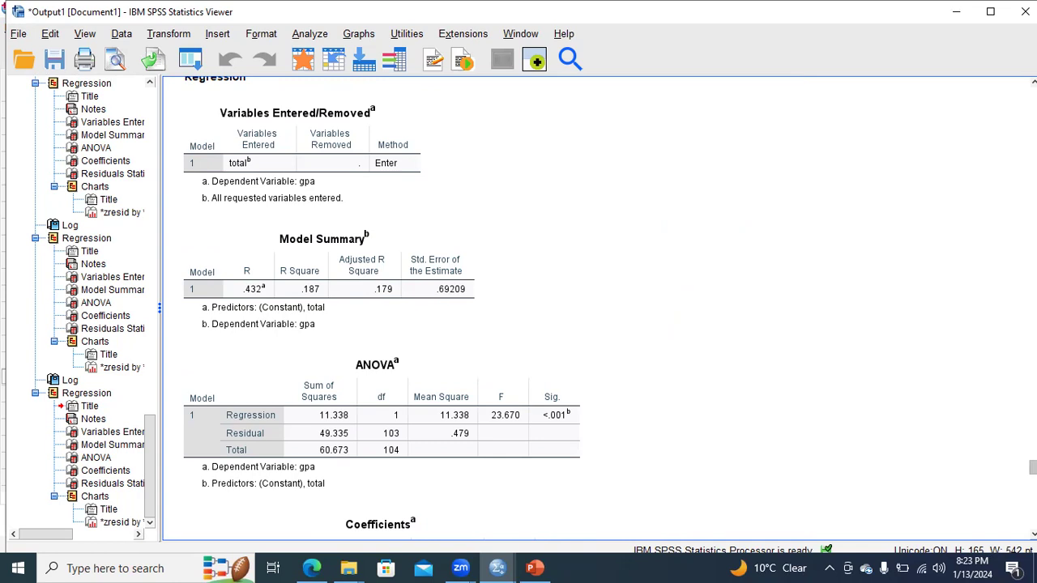
Examine the multiple regression's Model Summary, ANOVA and Coefficients tables for model fit and the significance of each predictor
scroll(381, 308, "down", 20)
scroll(384, 236, "down", 6)
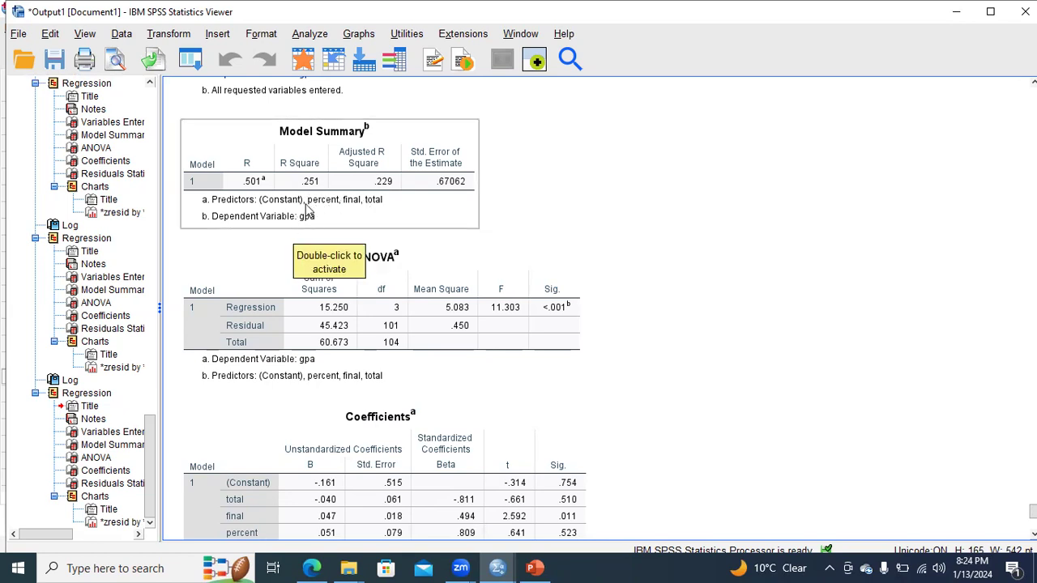
left_click(554, 353)
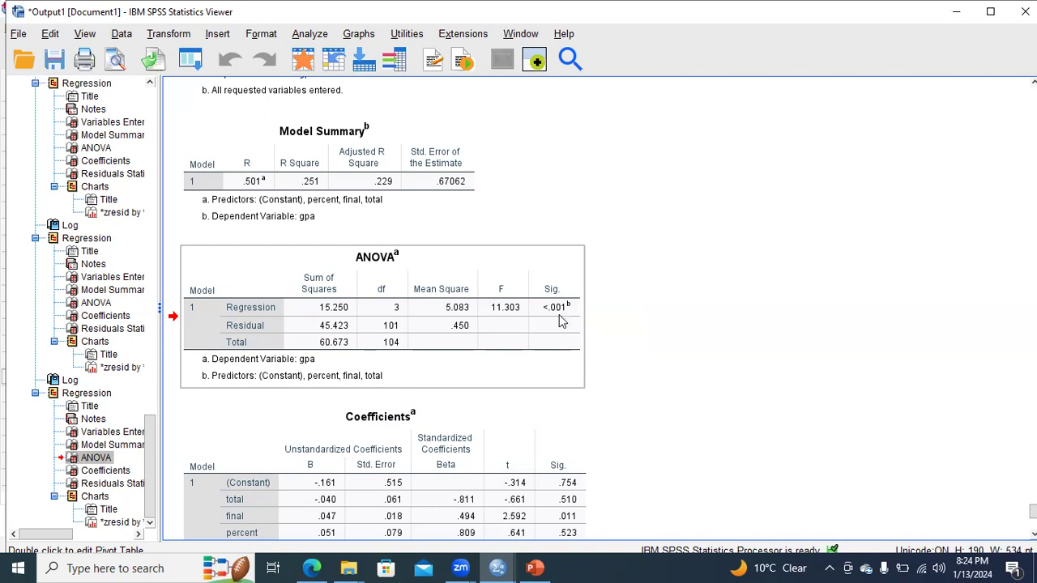
left_click(562, 321)
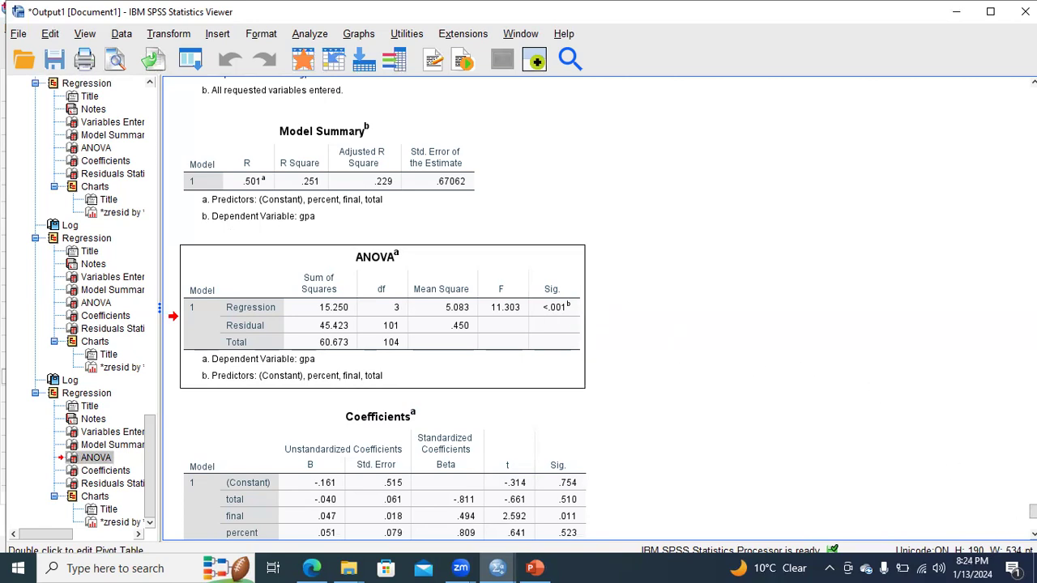
scroll(683, 521, "down", 2)
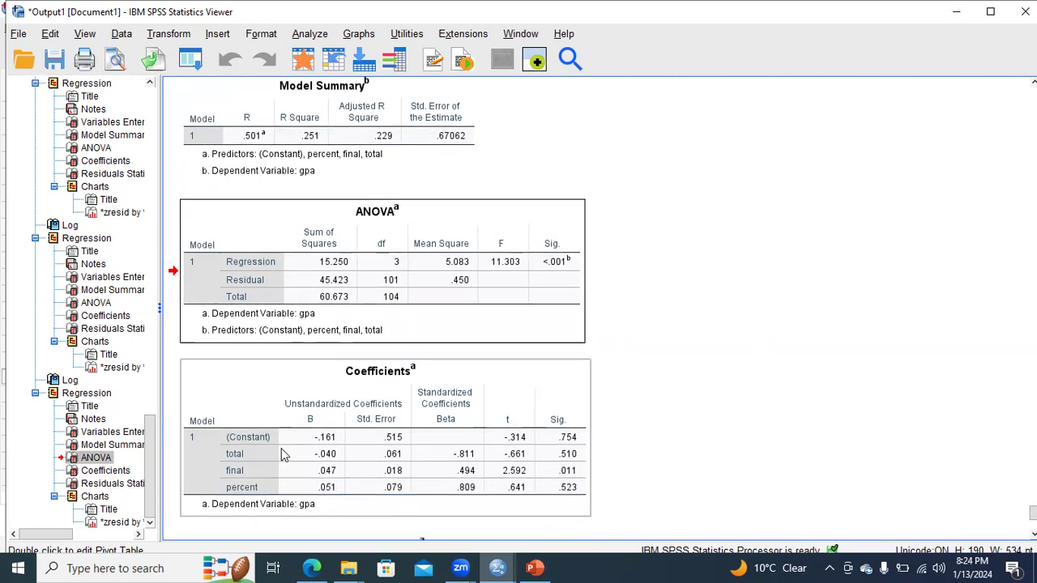
left_click(573, 480)
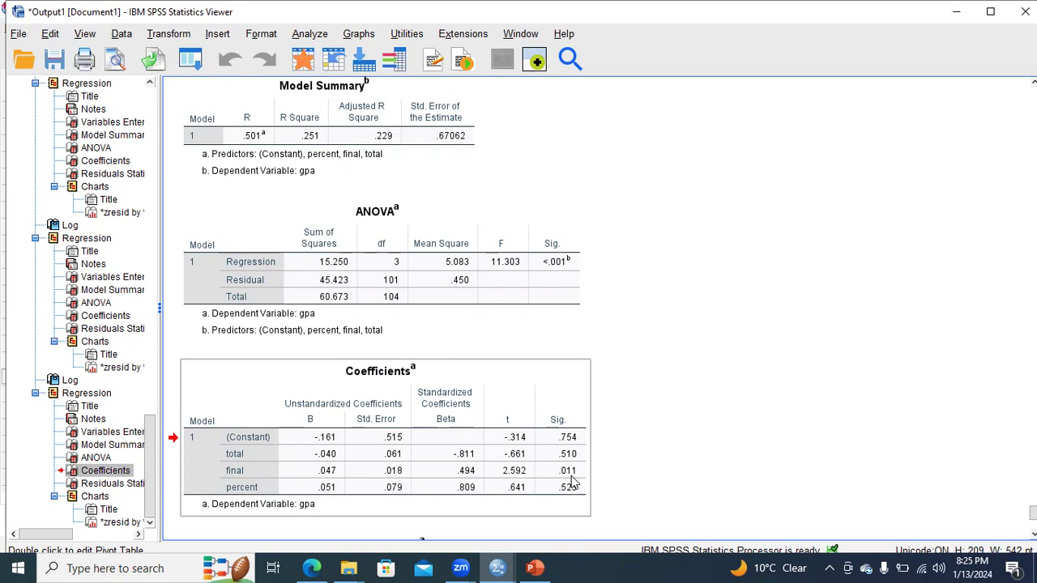
left_click(247, 477)
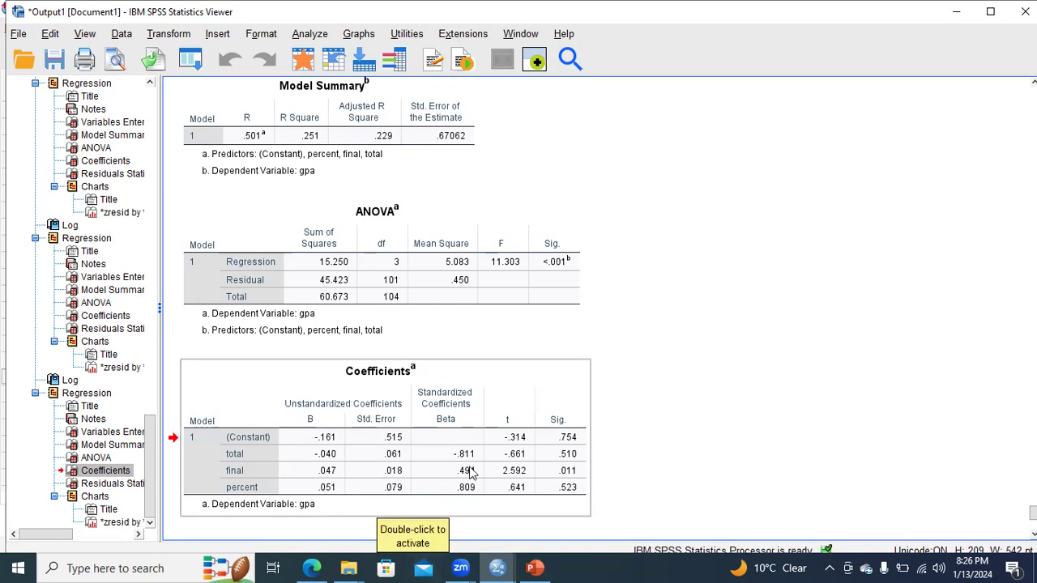
Switch to PowerPoint and check the regression type and variable types listed for case III
left_click(533, 566)
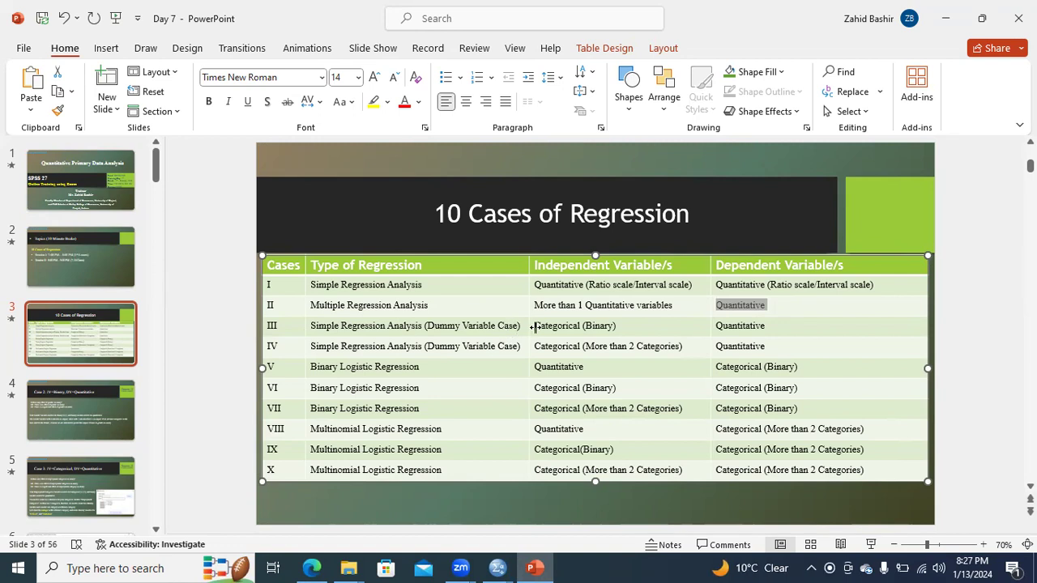
left_click_drag(536, 326, 726, 322)
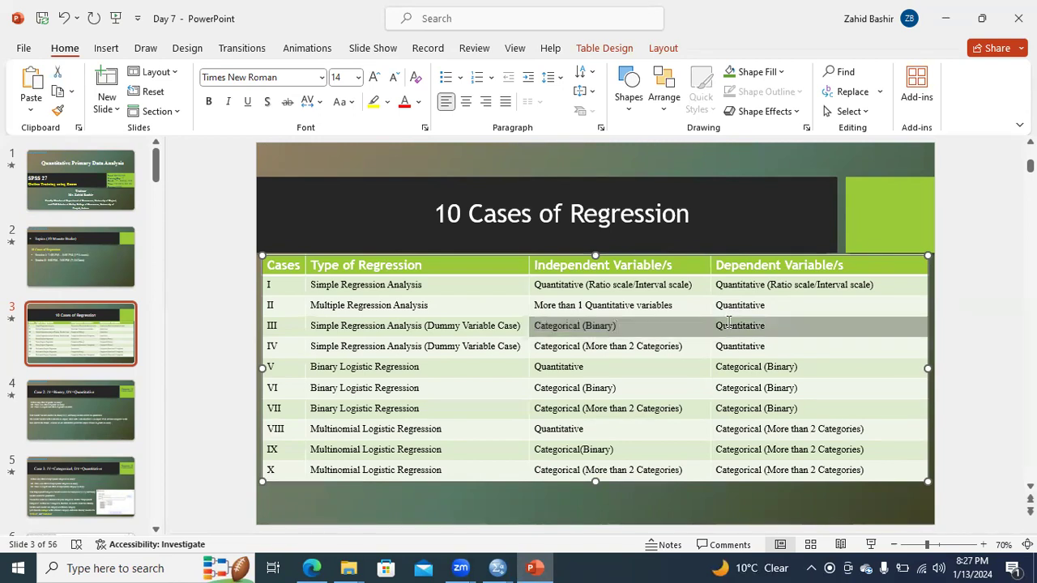
left_click(521, 327)
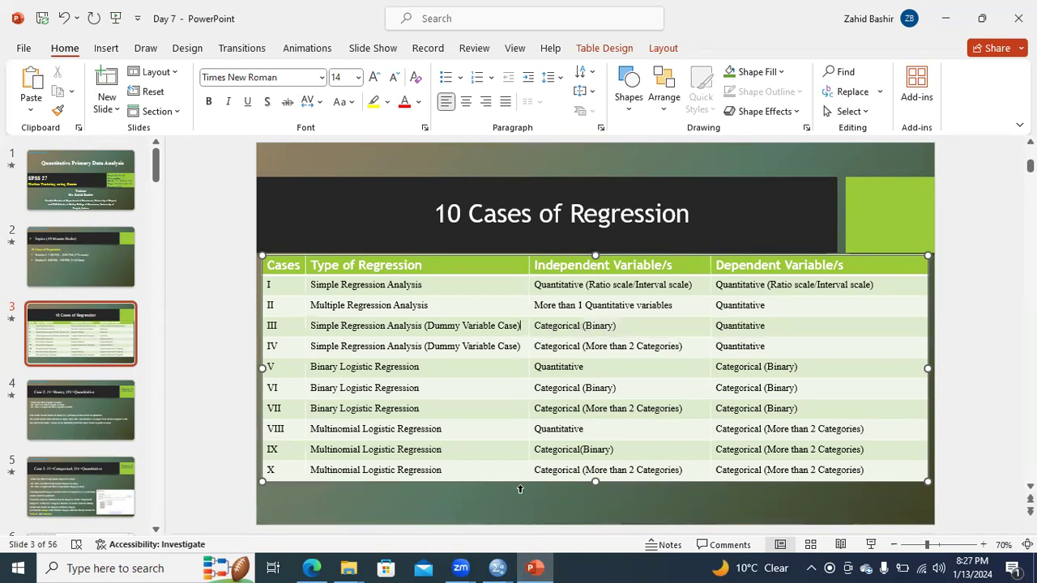
Switch to the Example 1 dataset in SPSS and compare the value labels defined for gender and ethnic
mouse_move(497, 567)
left_click(566, 530)
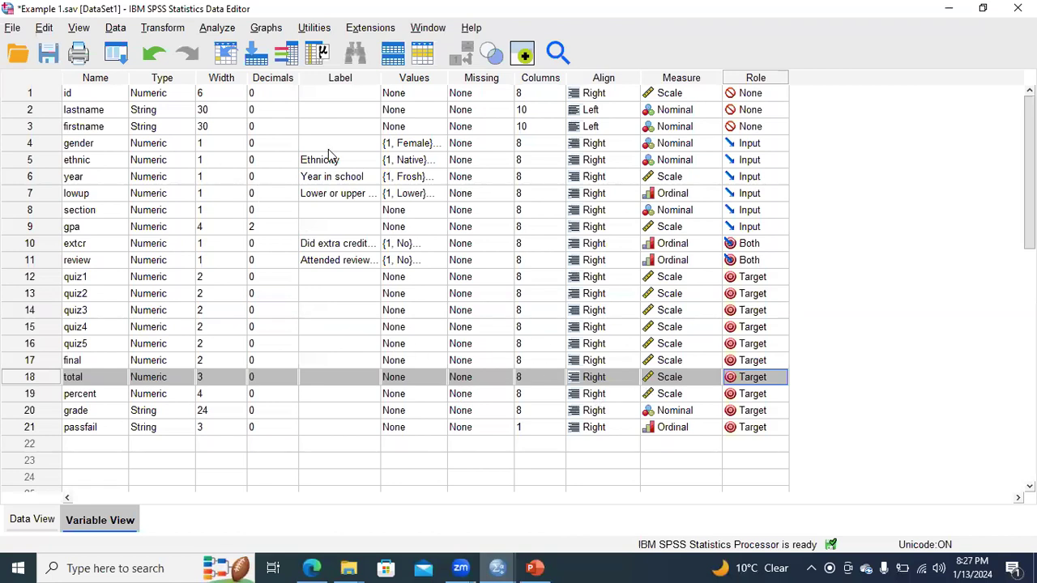
left_click(438, 144)
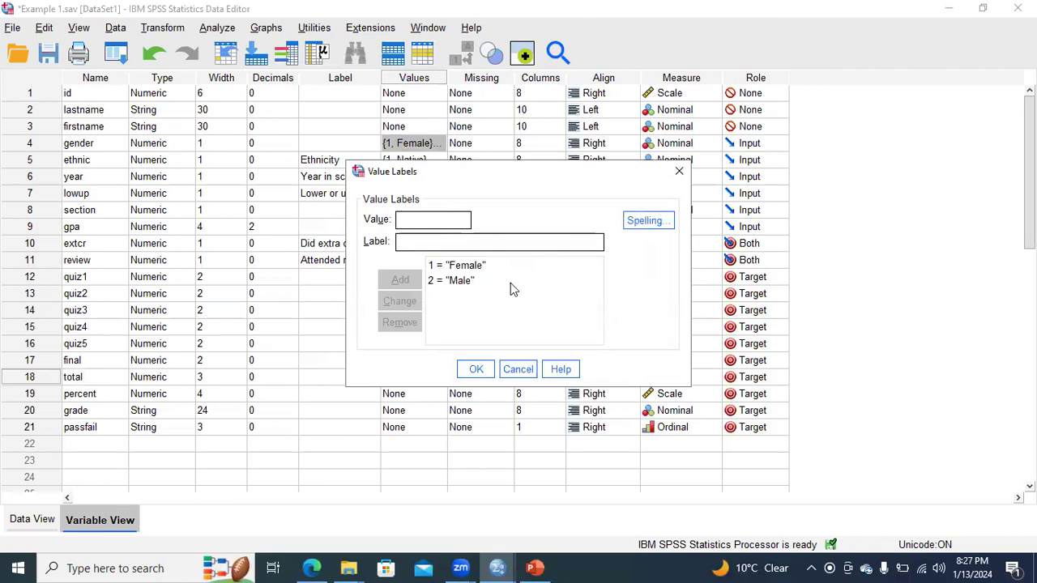
left_click(678, 173)
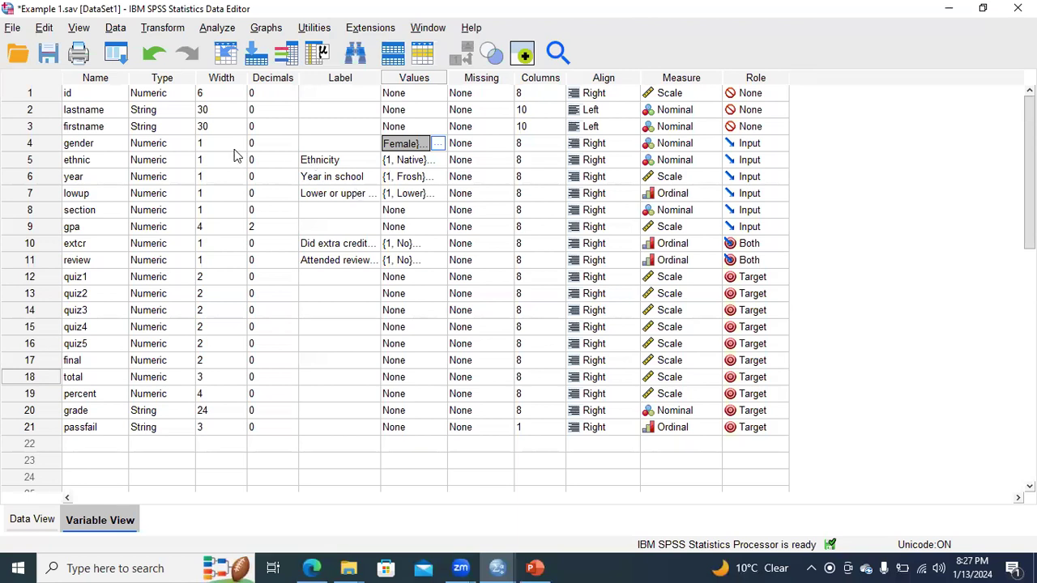
left_click(436, 161)
left_click(438, 160)
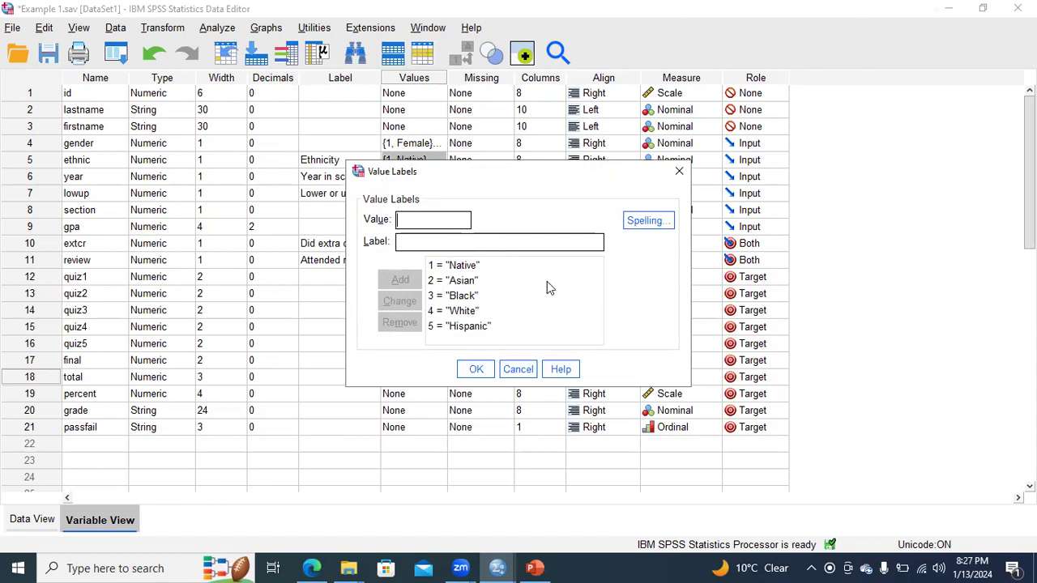
left_click(678, 171)
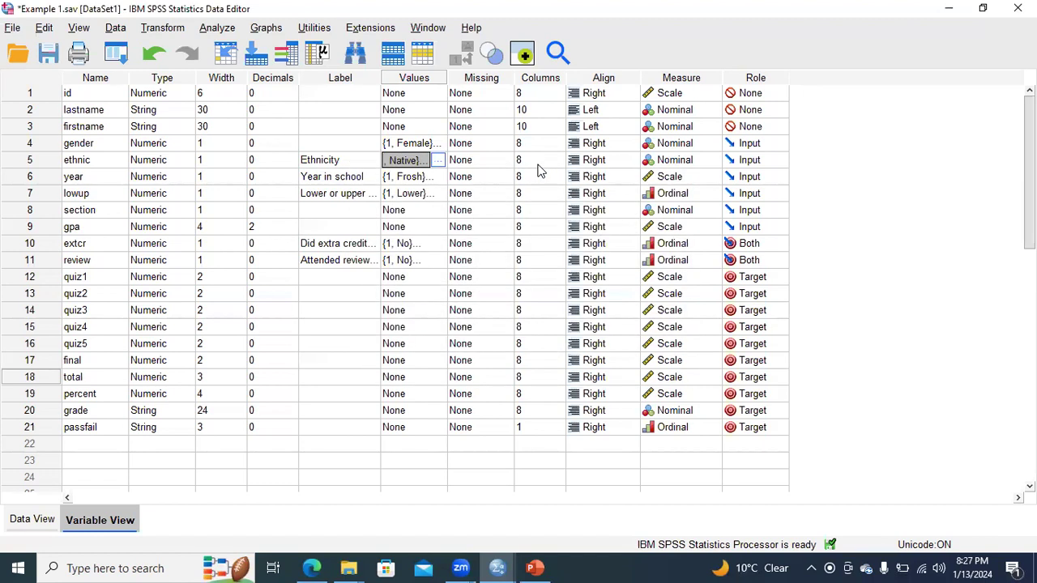
left_click(436, 142)
left_click(436, 143)
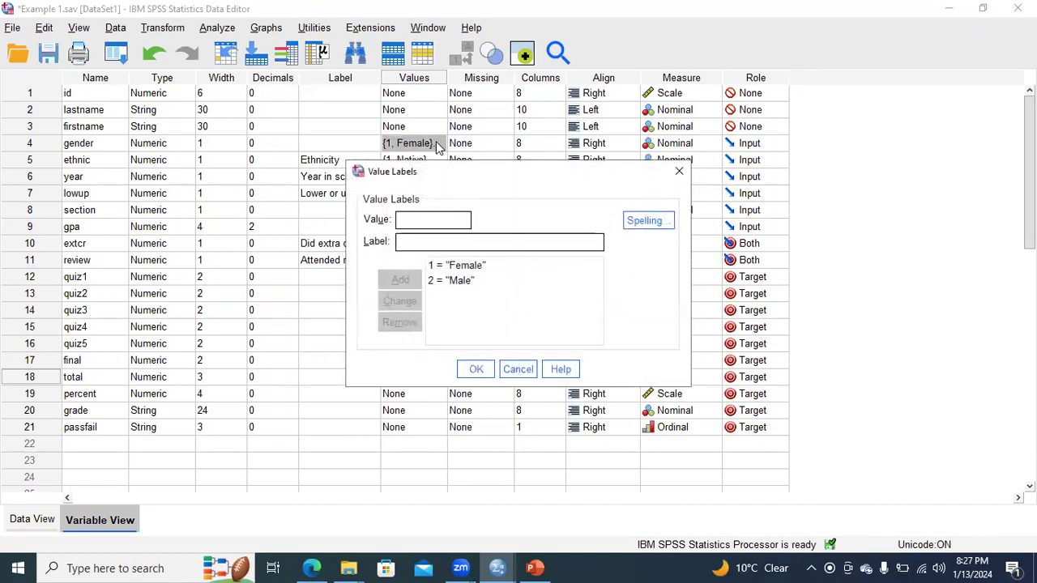
left_click(679, 172)
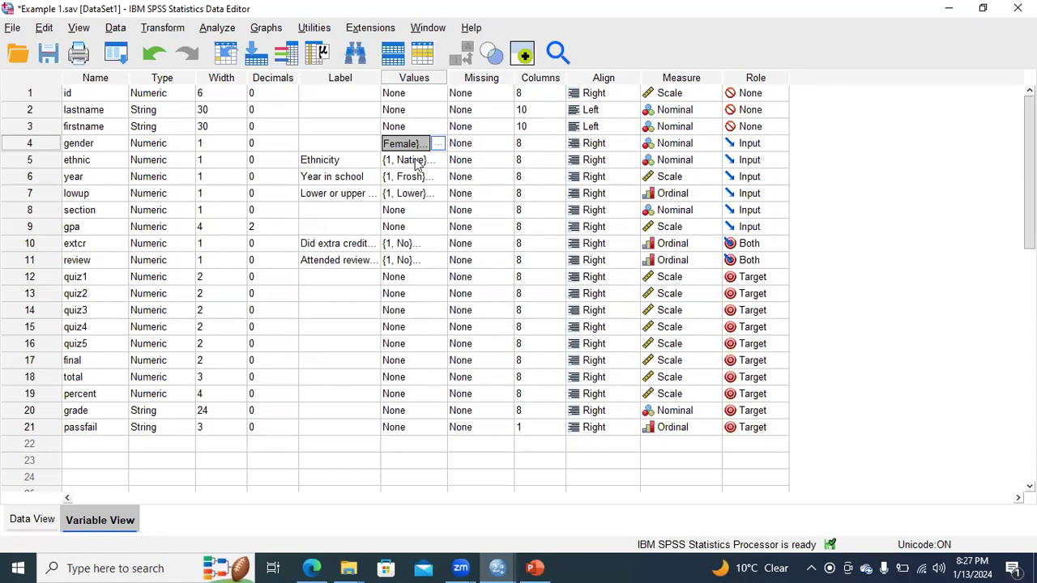
Return to the regression cases slide in PowerPoint and review case III's independent and dependent variable types
left_click(532, 567)
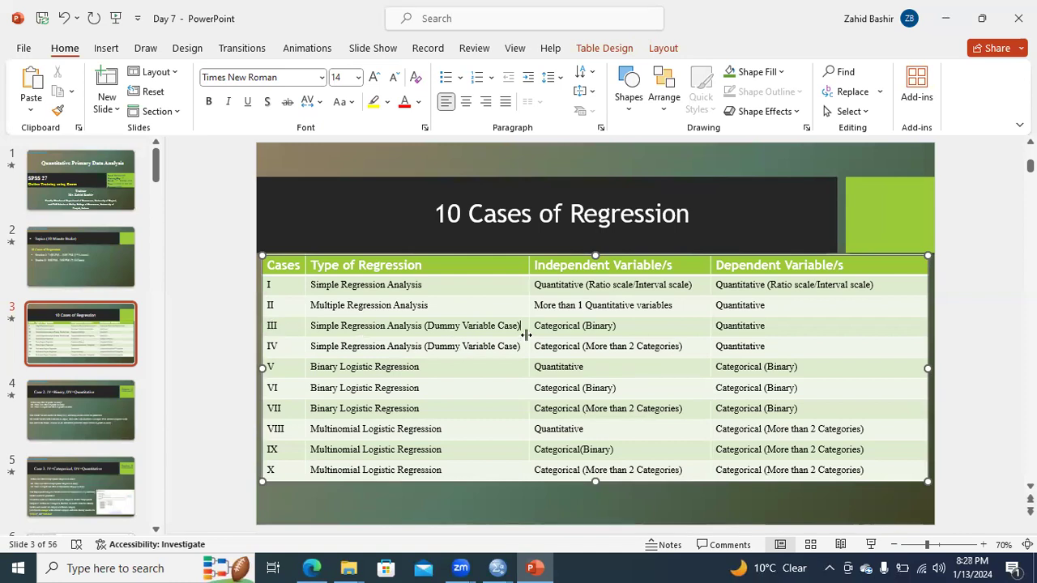
left_click_drag(620, 325, 549, 321)
left_click_drag(777, 326, 728, 326)
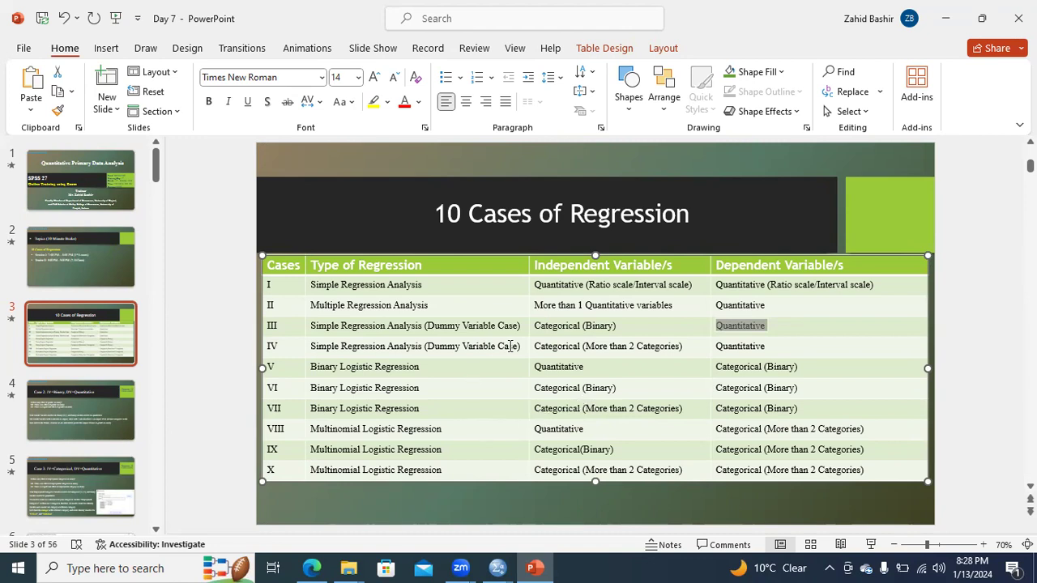
left_click_drag(615, 328, 550, 326)
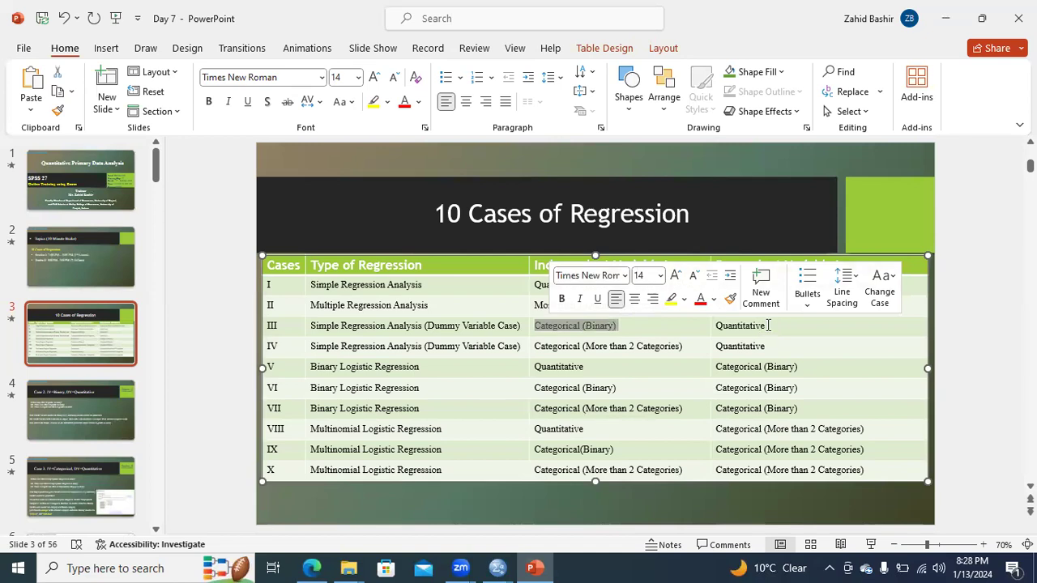
left_click_drag(765, 325, 730, 325)
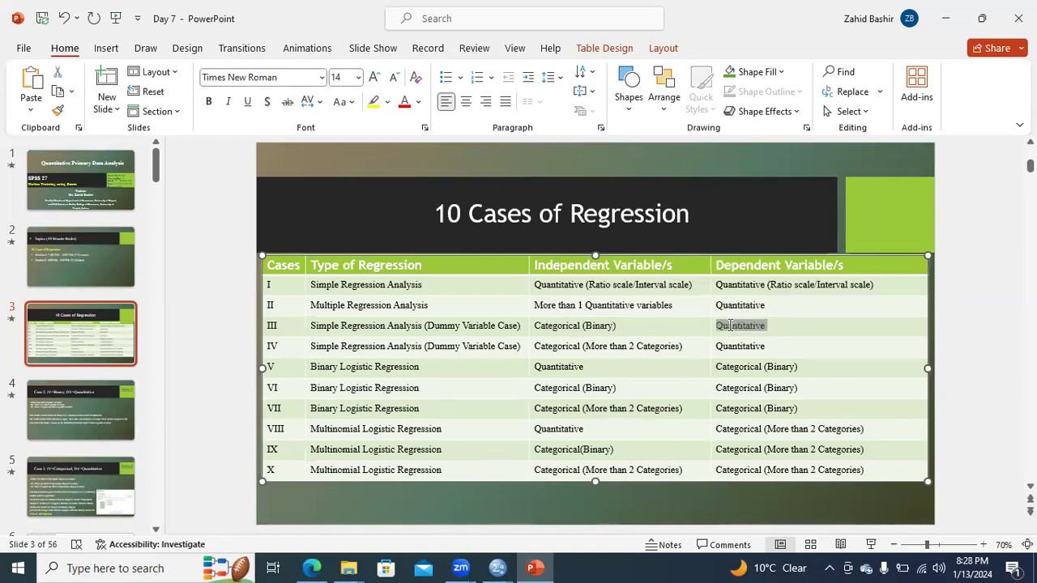
Return to the Example 1 dataset in SPSS and create main-effect dummy variables for gender with the root name Gender
left_click(497, 568)
left_click(567, 524)
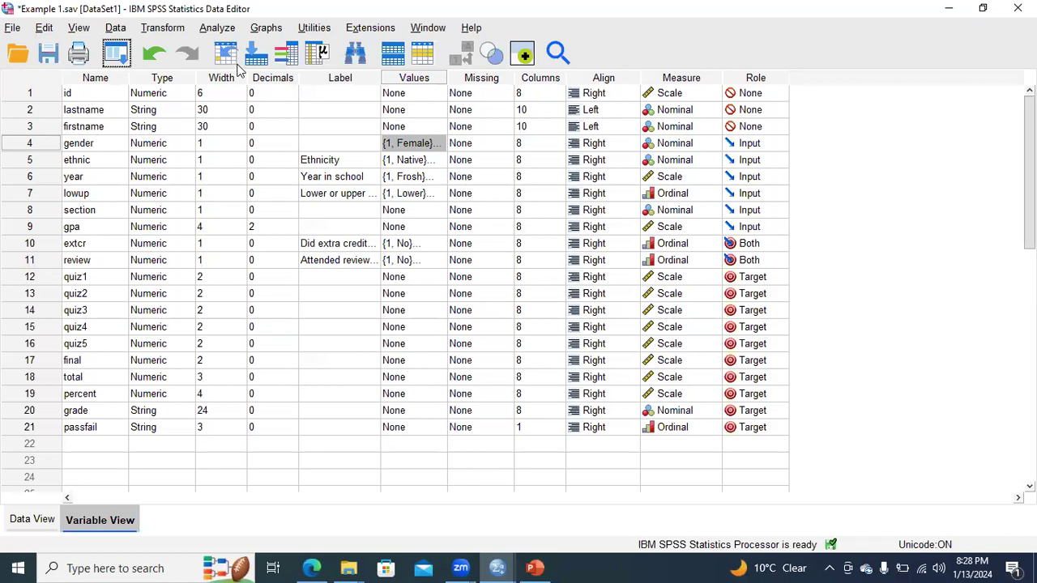
left_click(166, 31)
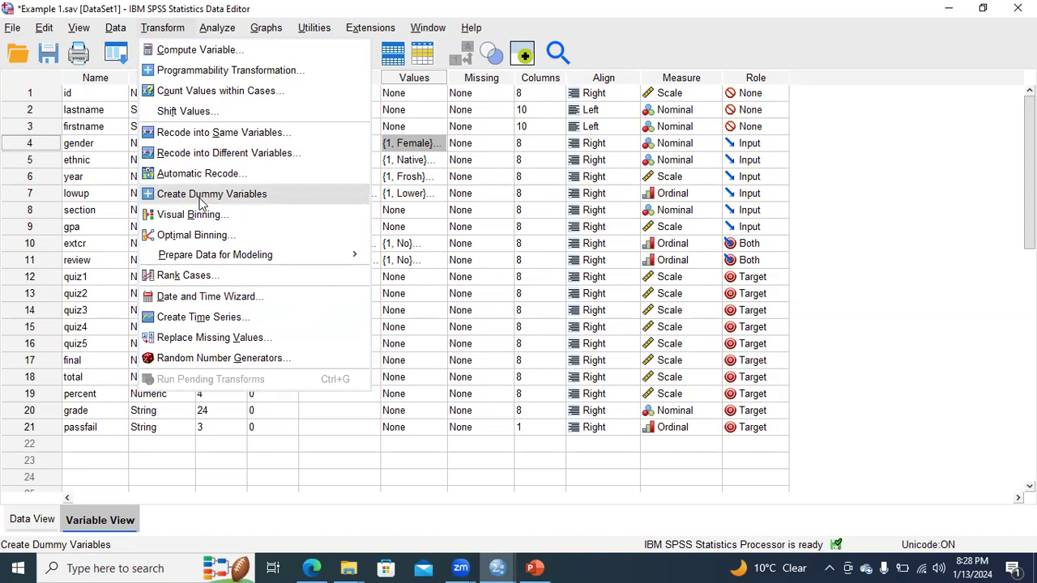
left_click(200, 198)
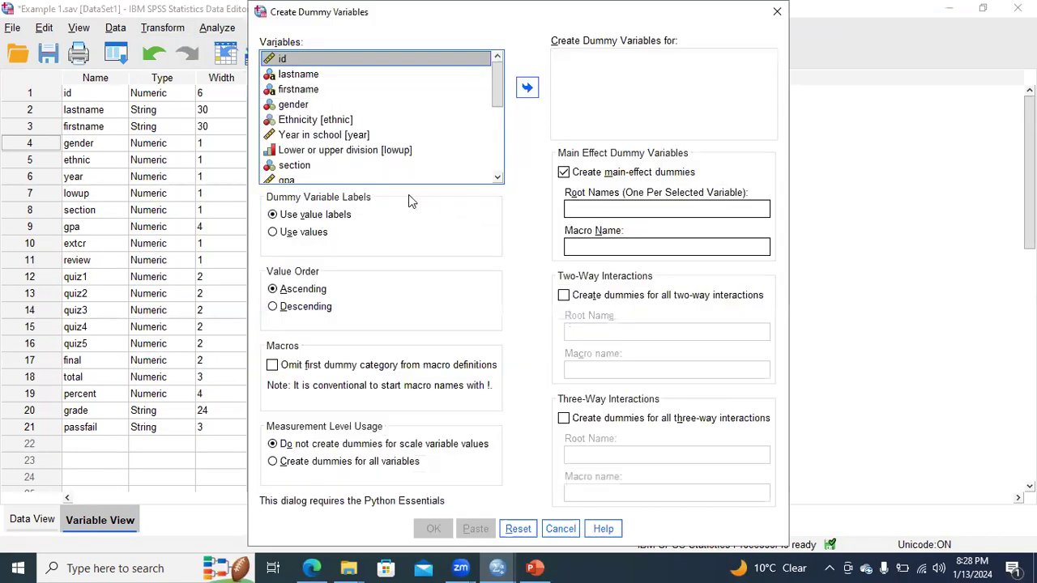
left_click(302, 106)
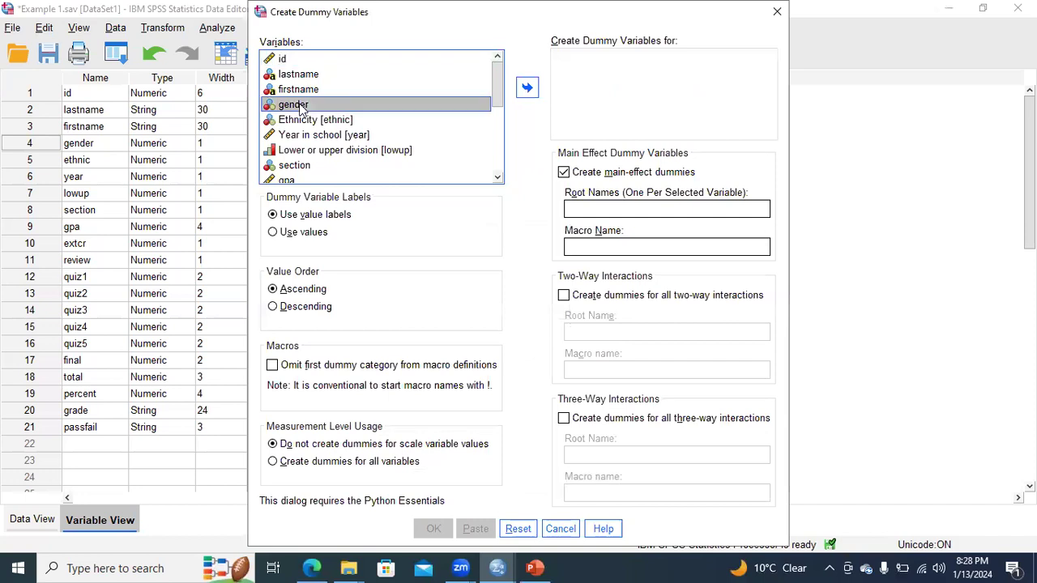
left_click(526, 87)
left_click(622, 208)
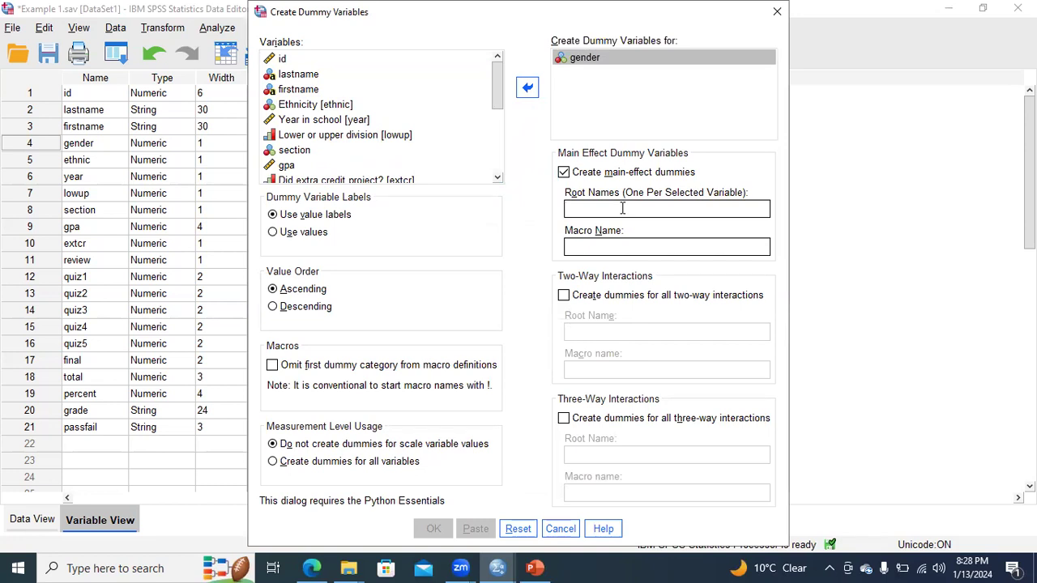
type("D")
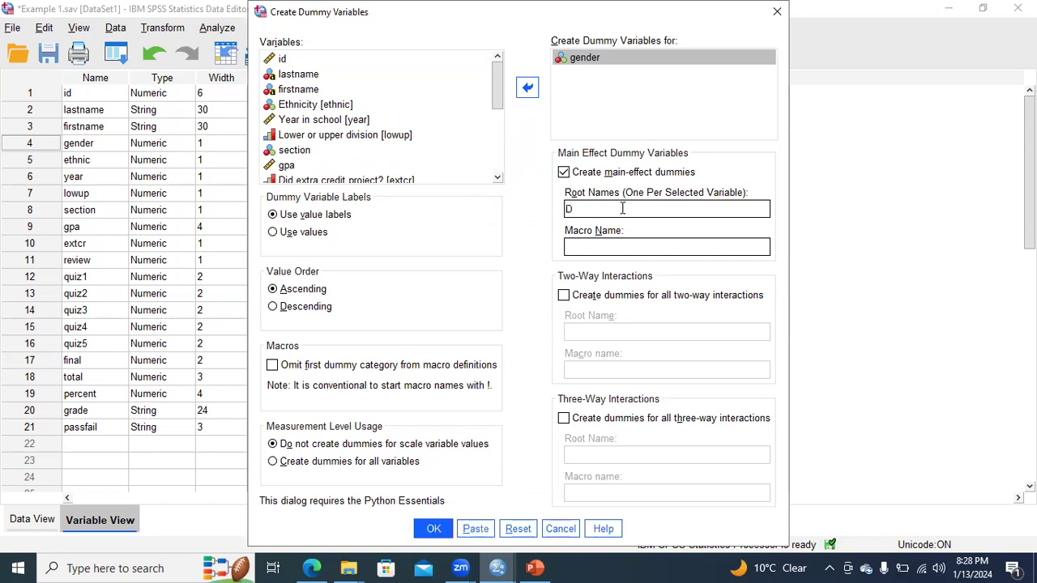
key("BackSpace")
type("Gender")
left_click(432, 528)
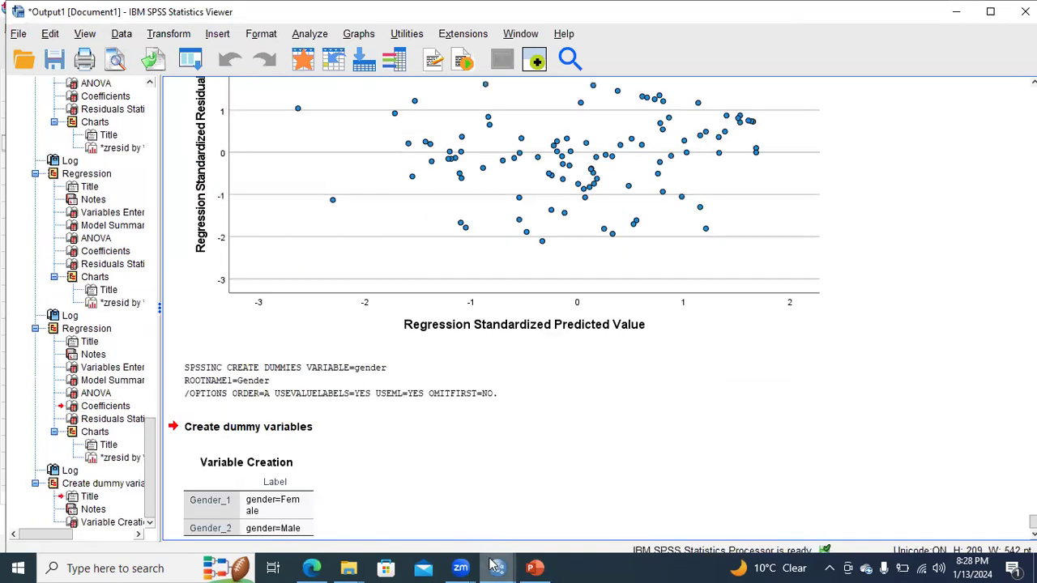
Review the new gender dummy variables in the output's Variable Creation table and in the Example 1 variable list
scroll(598, 308, "down", 1)
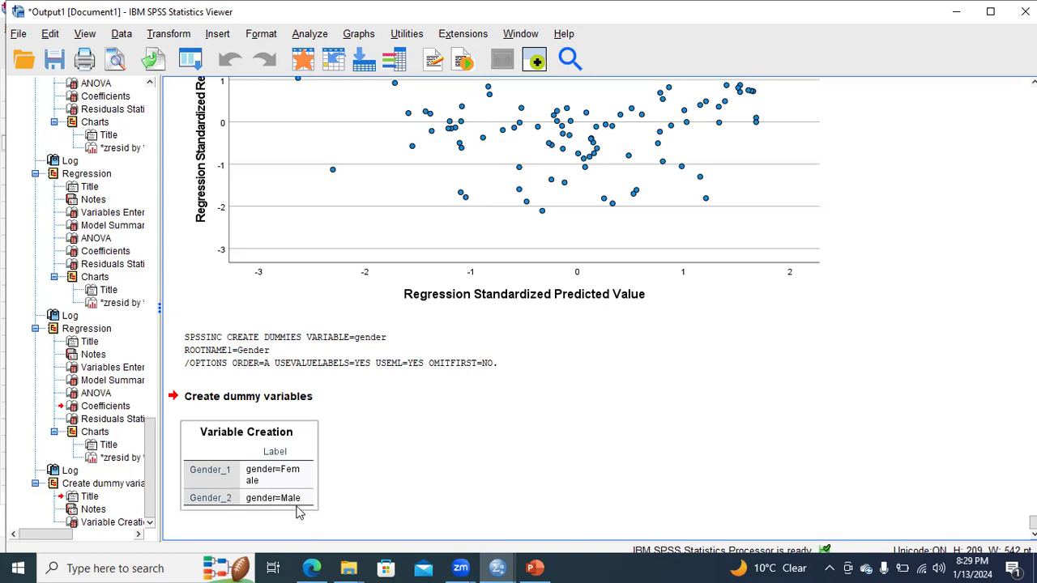
mouse_move(506, 564)
left_click(563, 534)
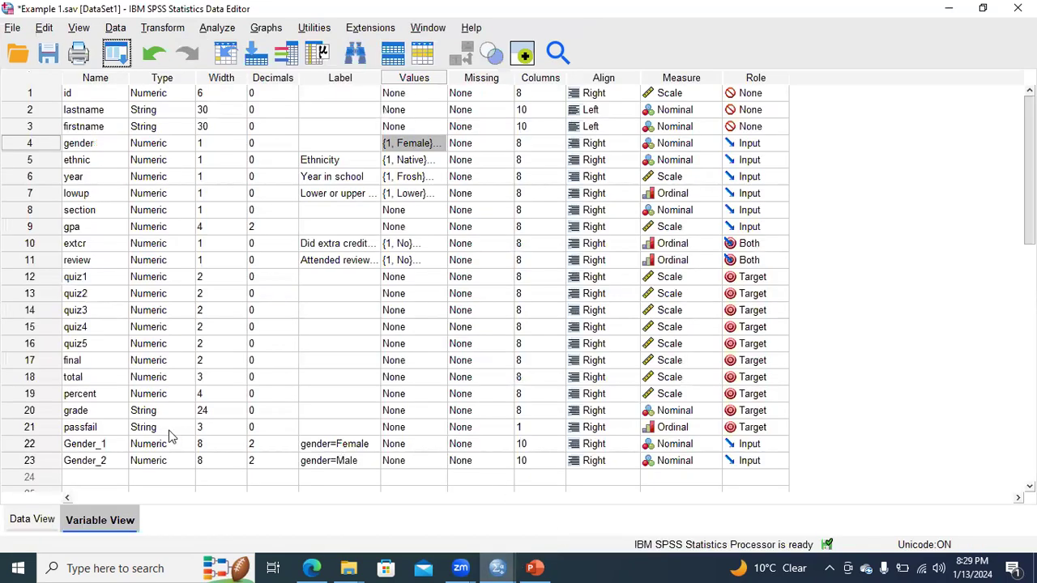
left_click(46, 448)
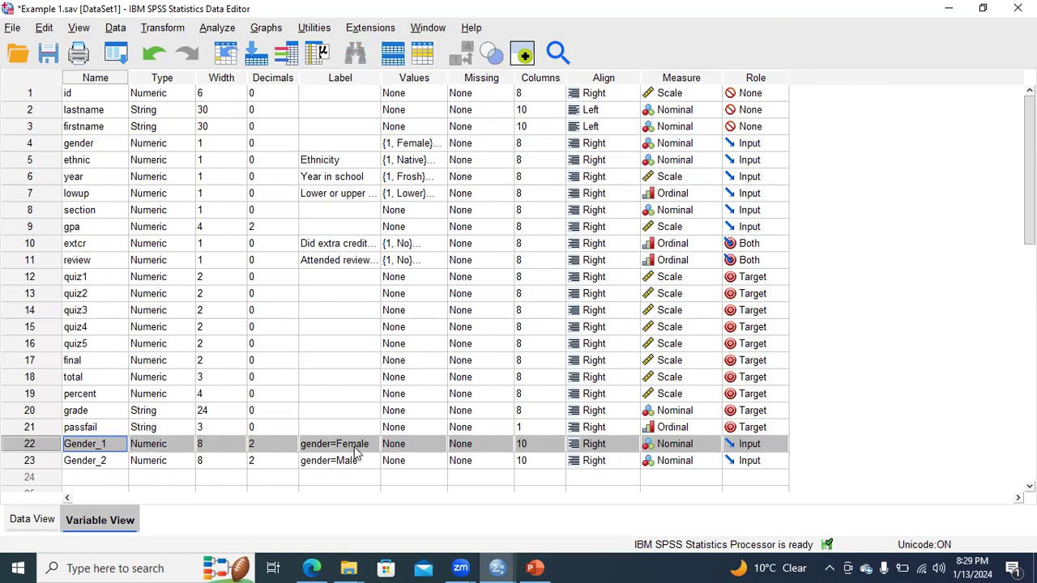
Rename the dummy variable labelled gender=Female as Gender_Female
left_click(112, 446)
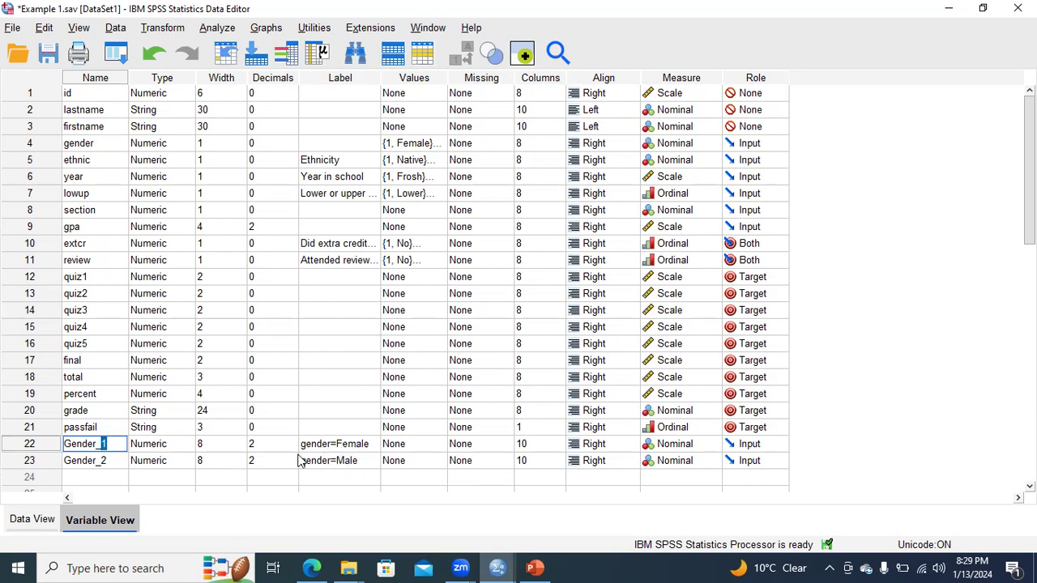
type("Femal")
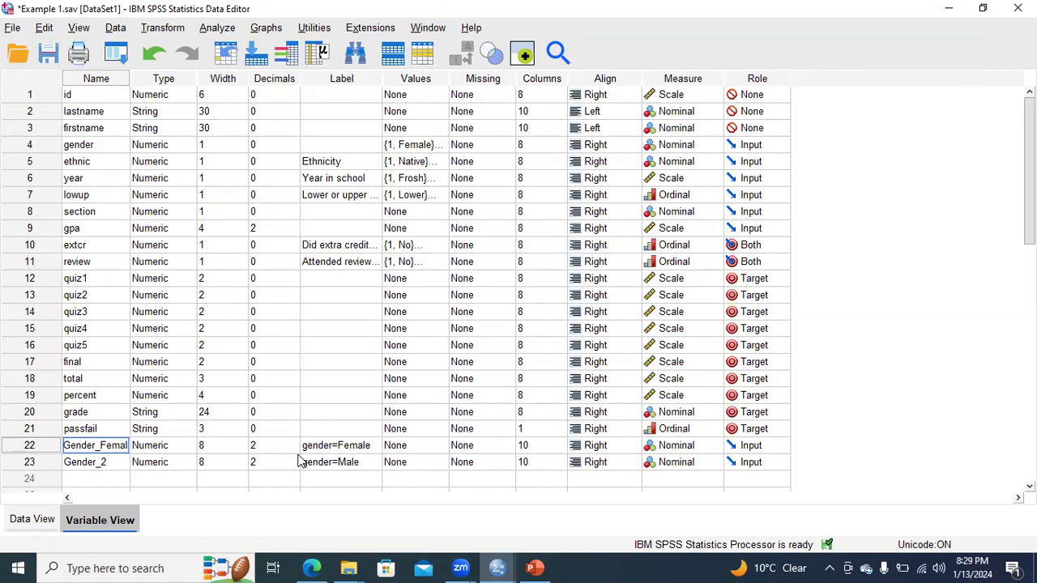
type("e")
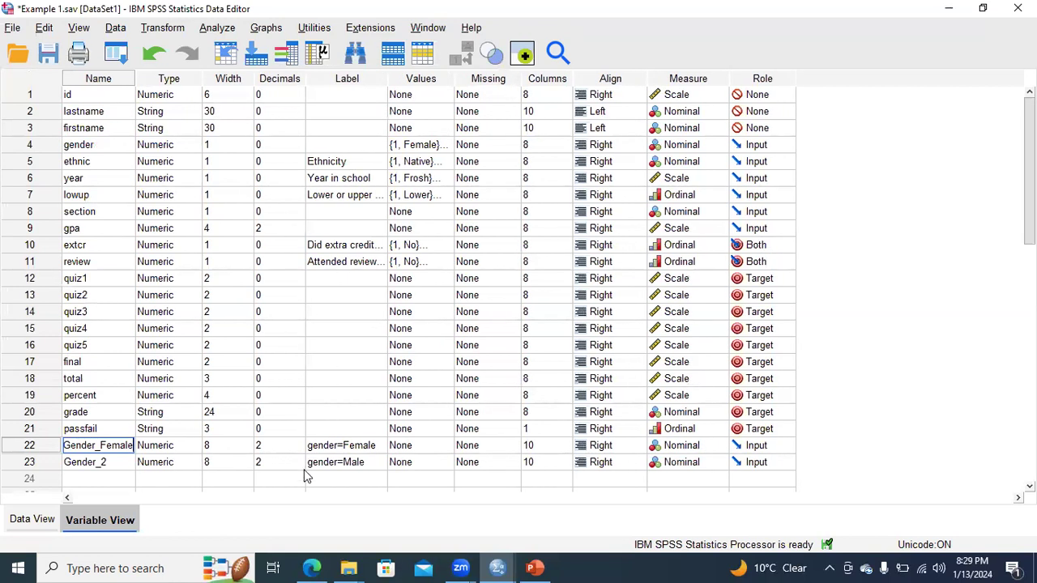
Rename the dummy variable labelled gender=Male as Gender_Male
left_click(95, 466)
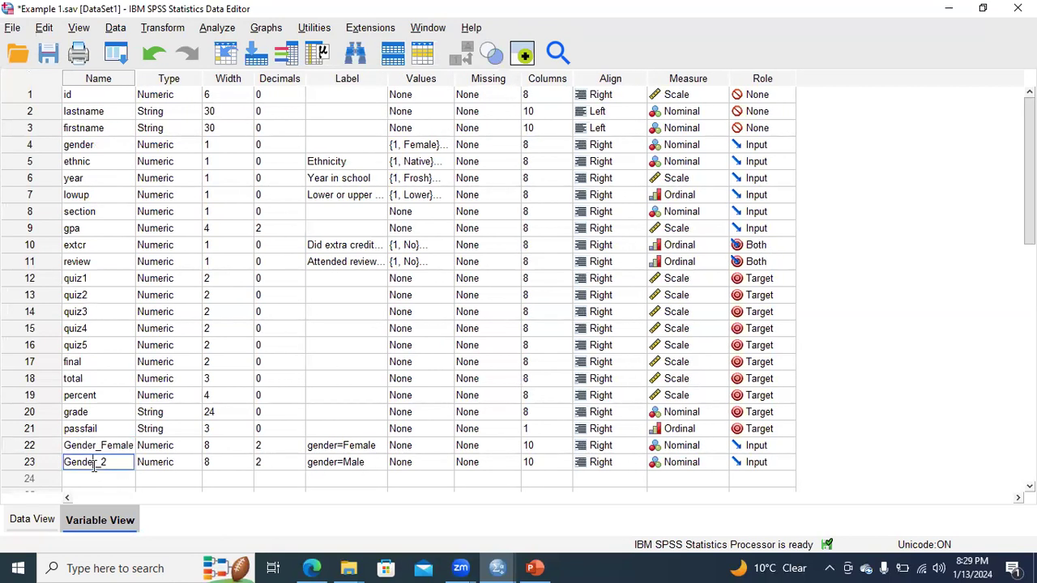
left_click(319, 467)
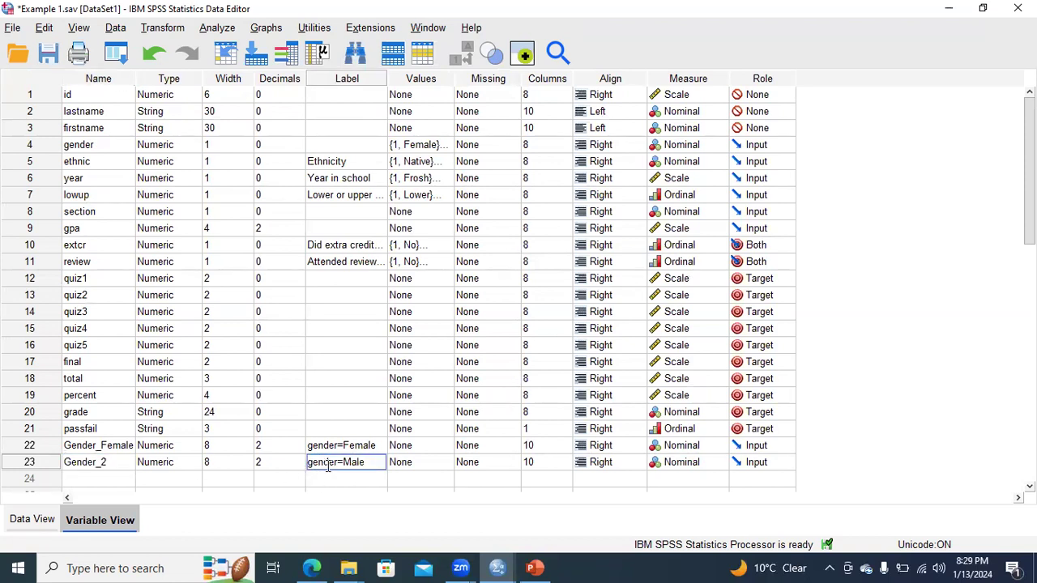
left_click(121, 462)
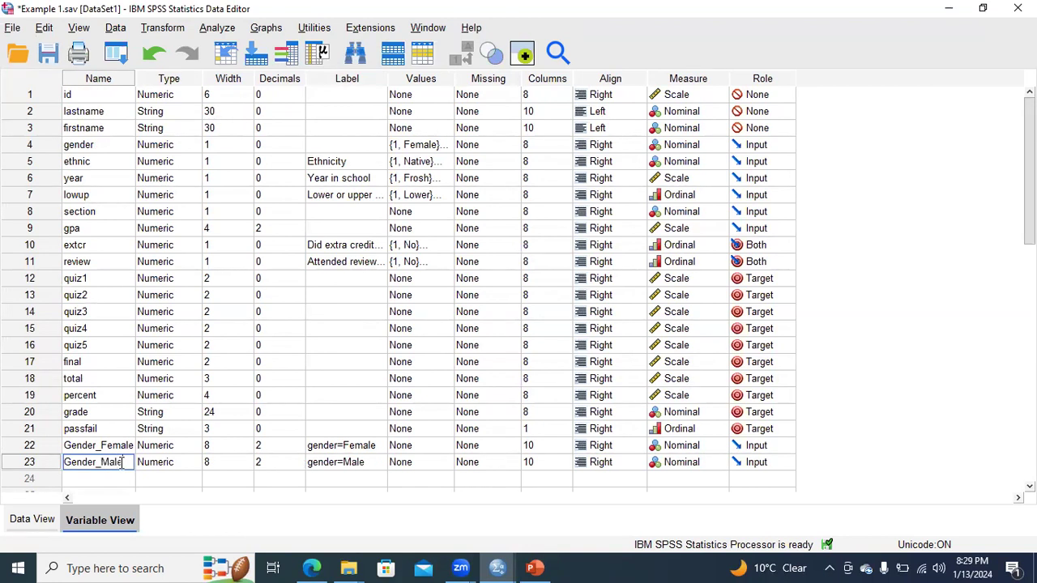
left_click(159, 479)
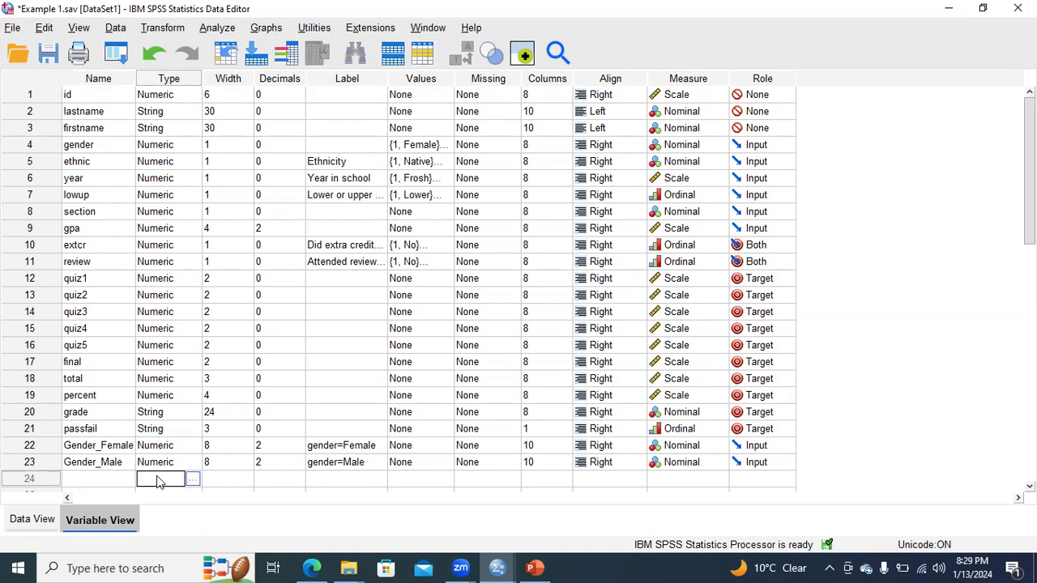
Examine the Gender_Female column's values in the data, comparing the first four cases
left_click(33, 519)
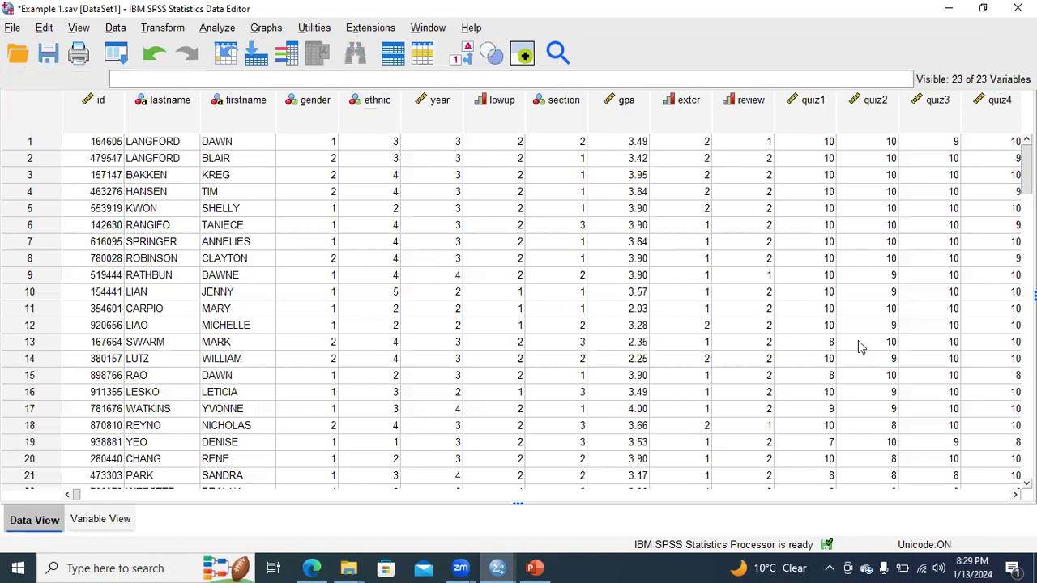
left_click_drag(75, 495, 710, 493)
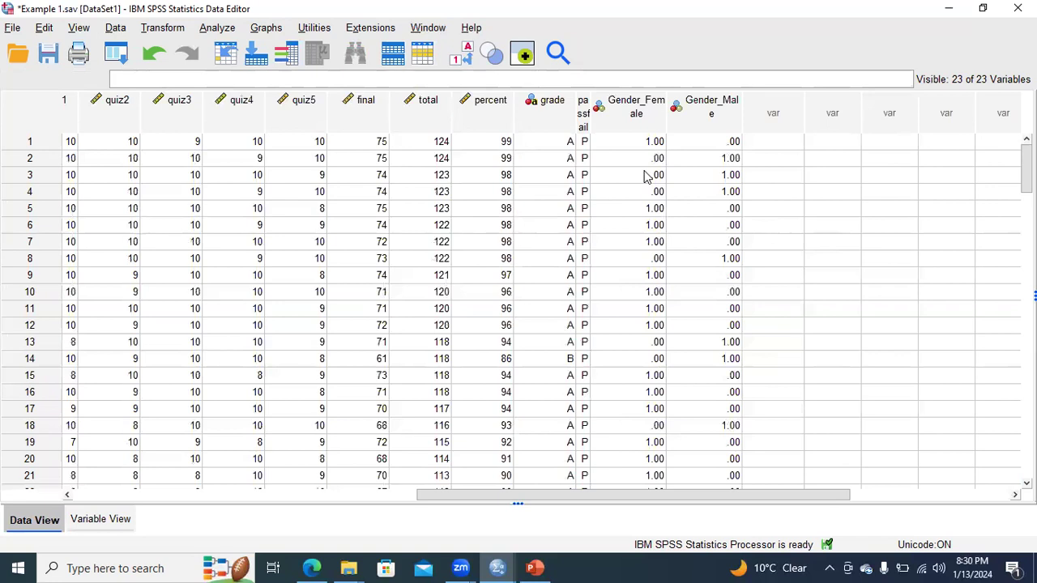
left_click(639, 116)
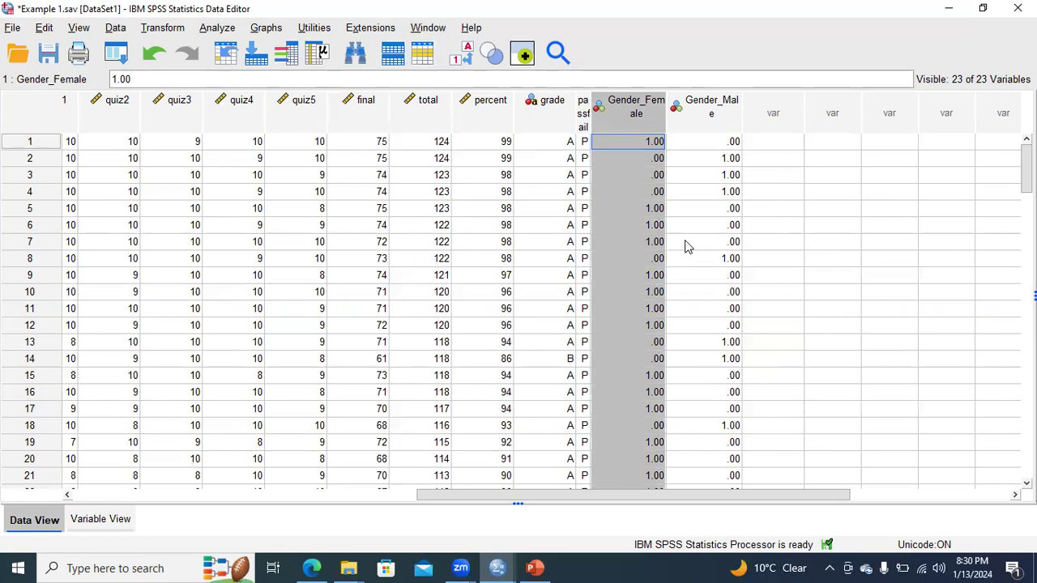
left_click_drag(745, 497, 724, 491)
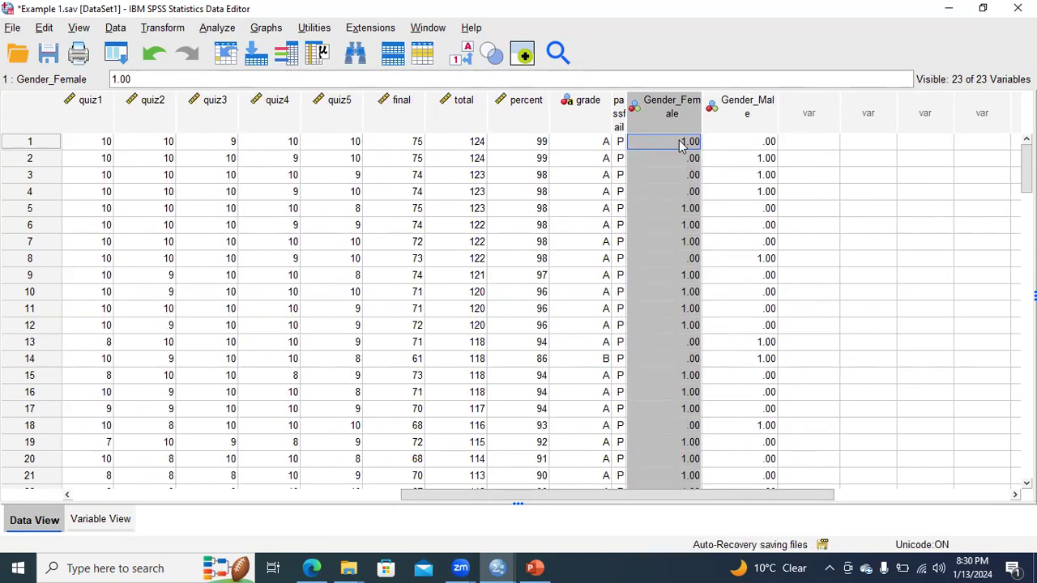
left_click(682, 146)
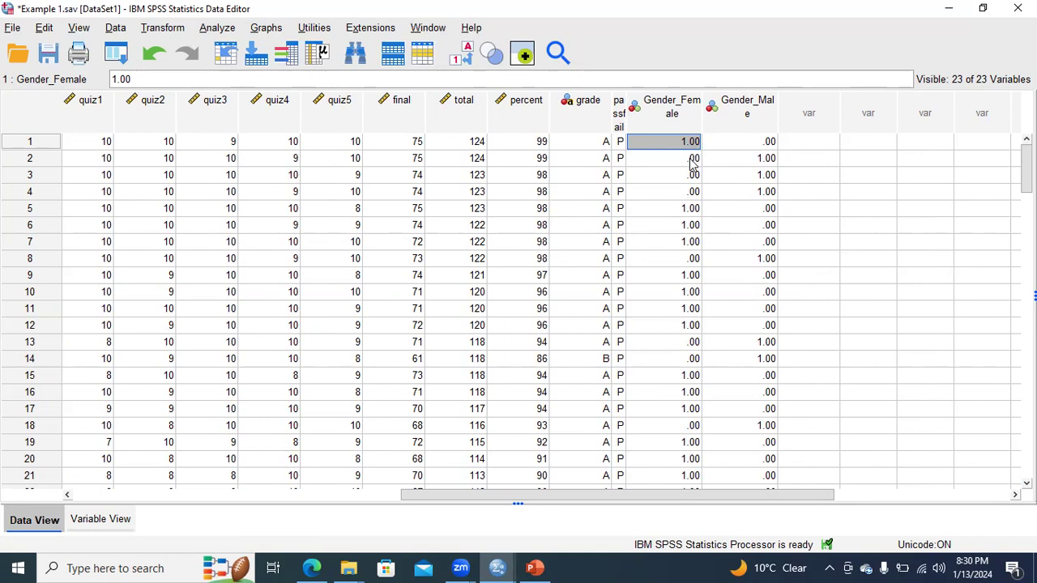
left_click(692, 161)
left_click(692, 175)
left_click(692, 192)
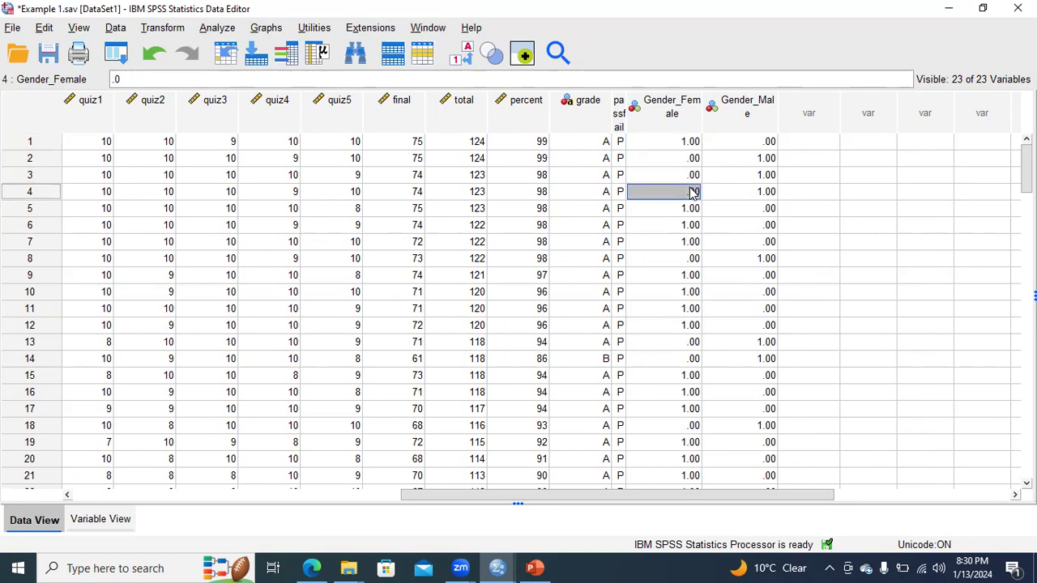
left_click(690, 178)
left_click(688, 160)
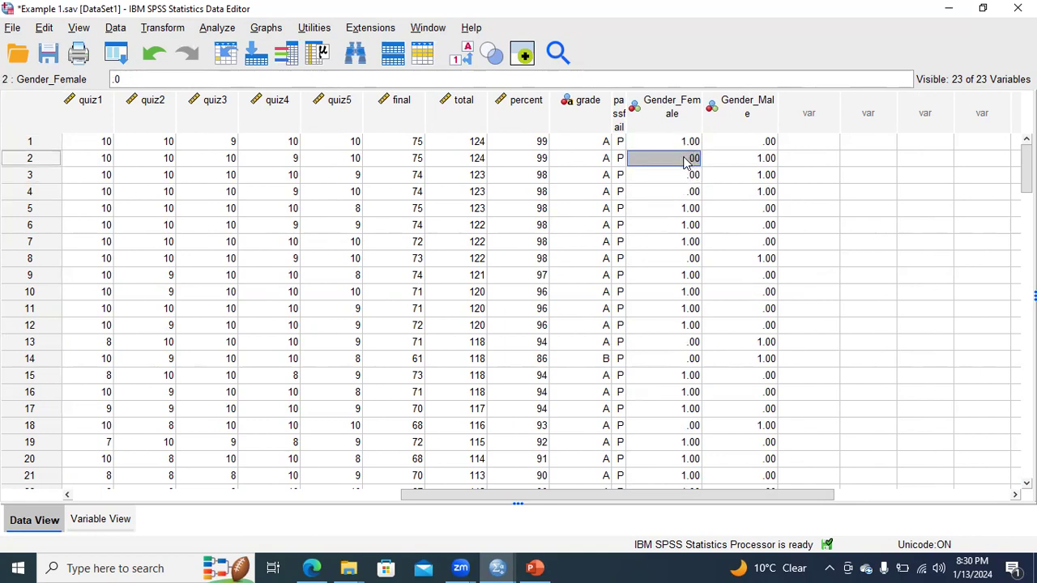
left_click(691, 177)
left_click(689, 193)
left_click(687, 178)
left_click(689, 159)
left_click(678, 99)
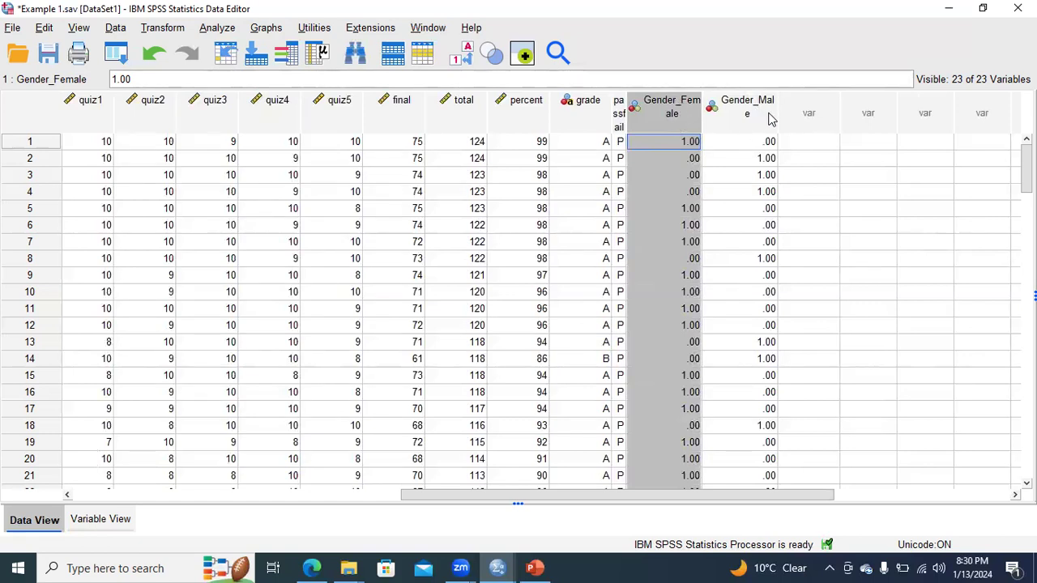
Widen the Gender_Male column to fit its name and examine its values for the first four cases
left_click_drag(778, 100, 805, 101)
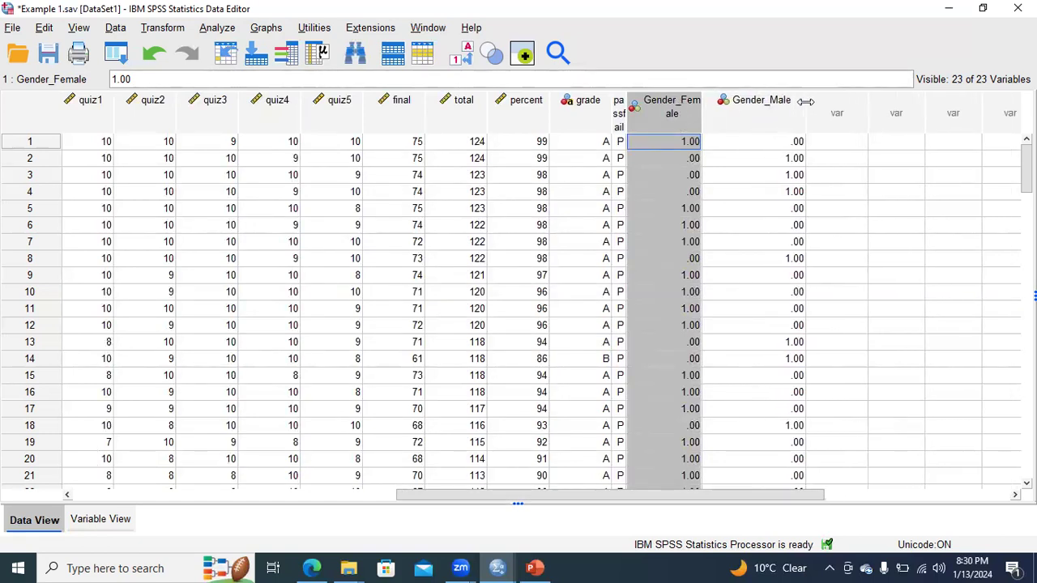
left_click(770, 142)
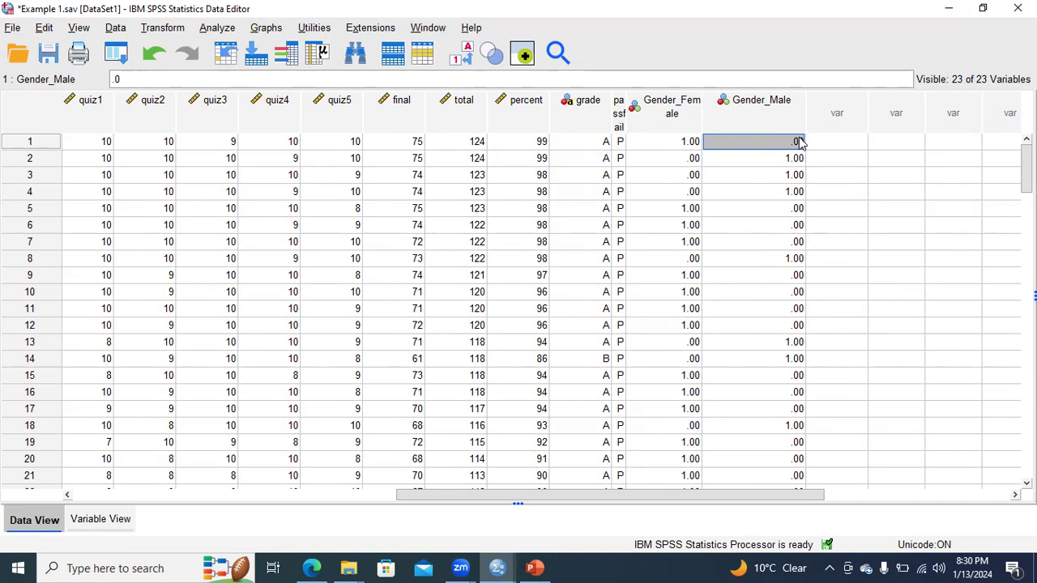
left_click(791, 160)
left_click(793, 177)
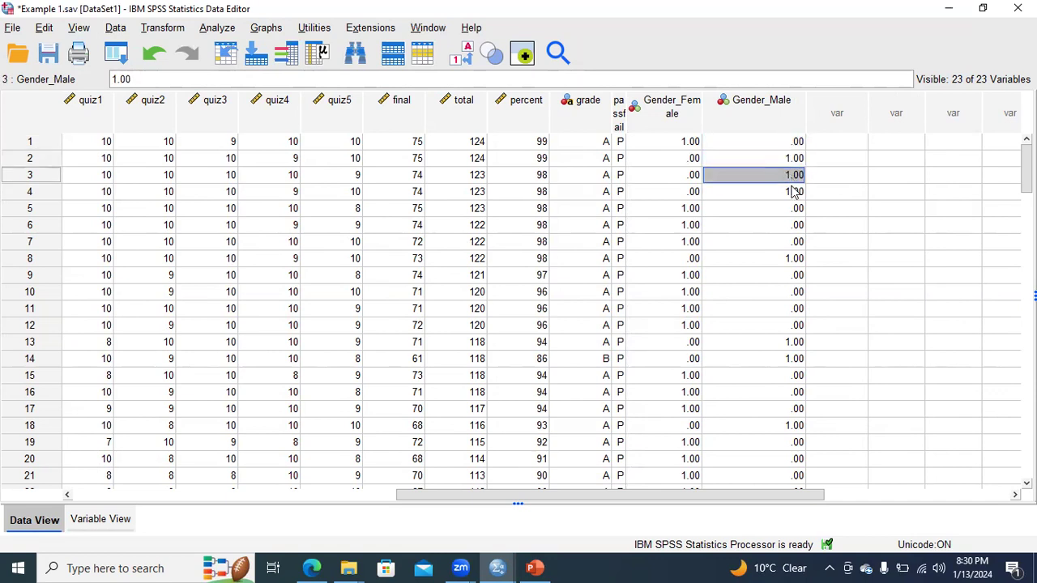
left_click(793, 192)
left_click(791, 175)
left_click(790, 160)
left_click(790, 175)
left_click(790, 195)
left_click(790, 176)
left_click(782, 160)
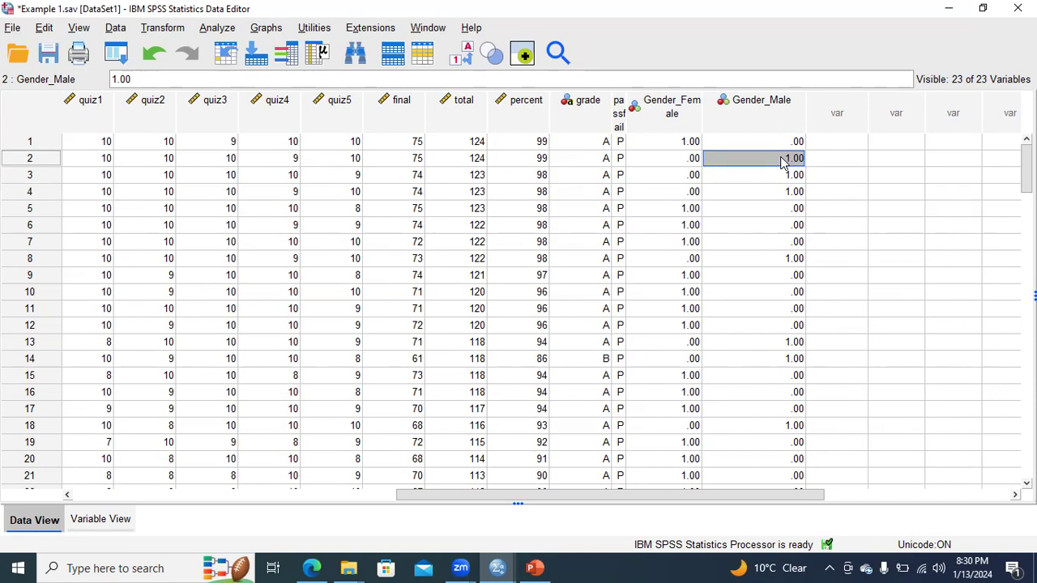
Start a new variable after Gender_Male by entering G for the first case, and try to rename it in the variable list
left_click(836, 118)
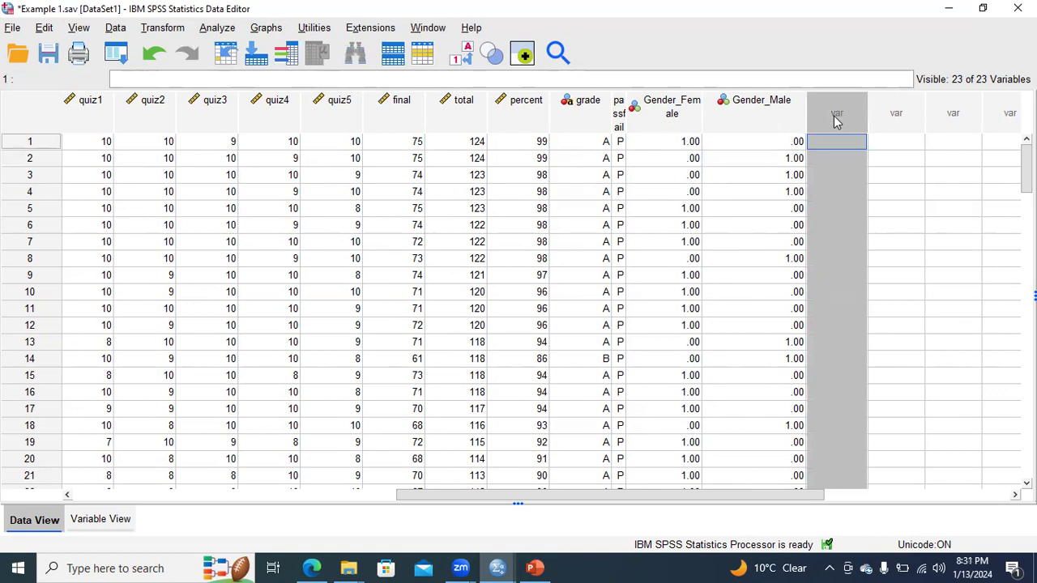
type("G")
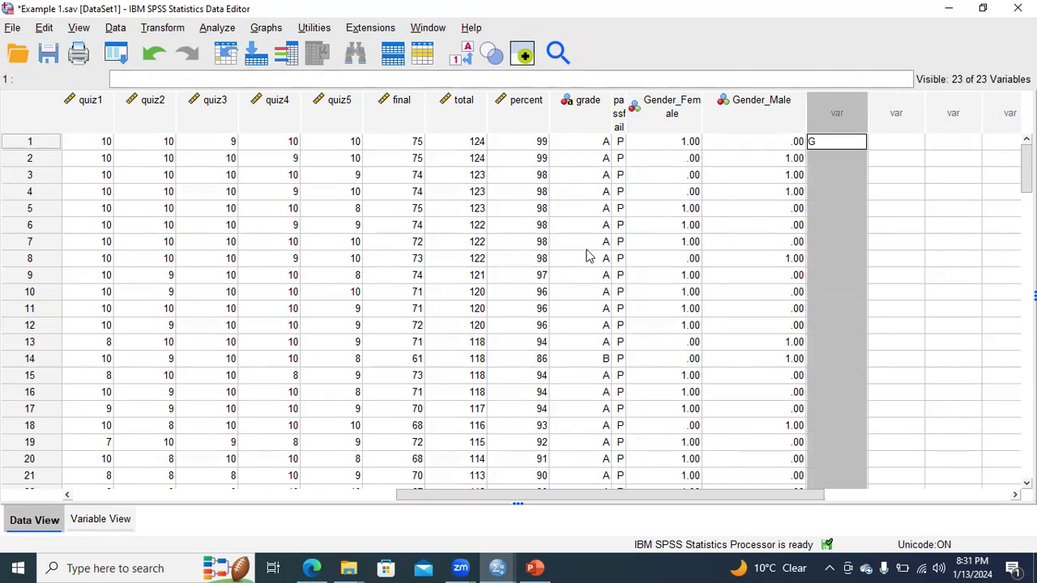
left_click(111, 520)
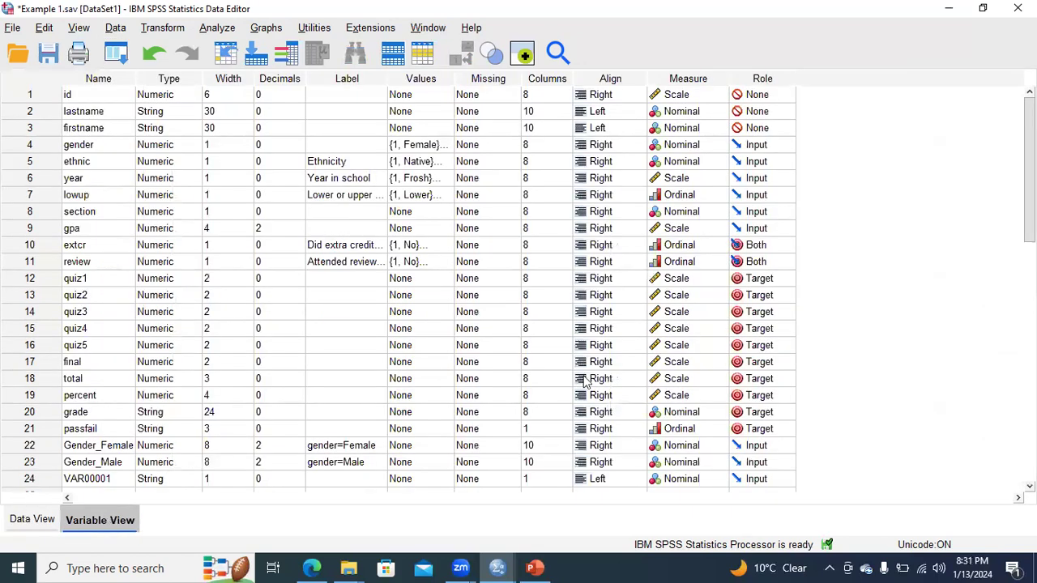
left_click(108, 478)
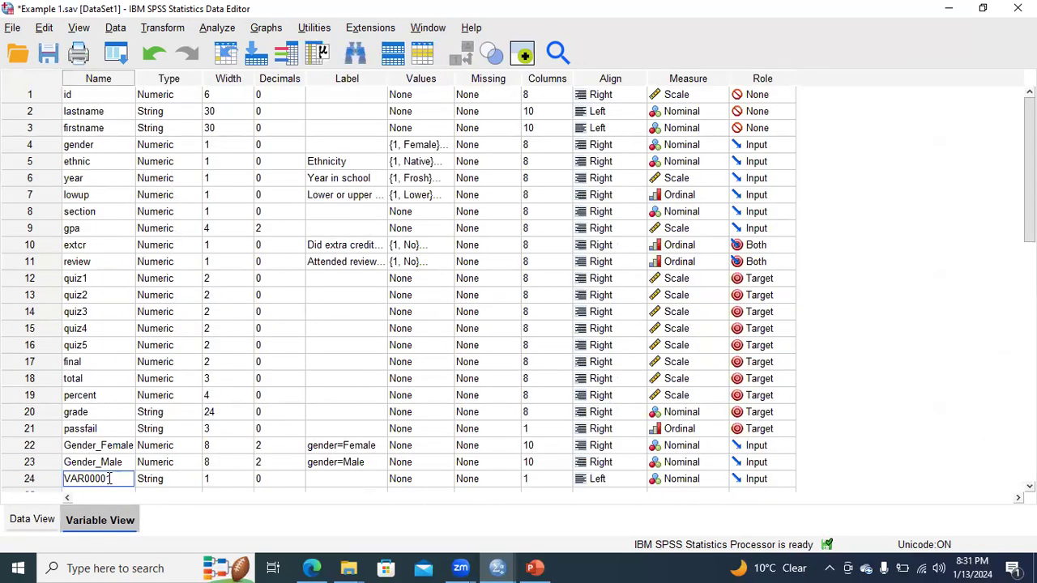
key("BackSpace")
key("BackSpace")
key("BackSpace")
key("BackSpace")
key("BackSpace")
key("BackSpace")
key("BackSpace")
key("BackSpace")
left_click(717, 485)
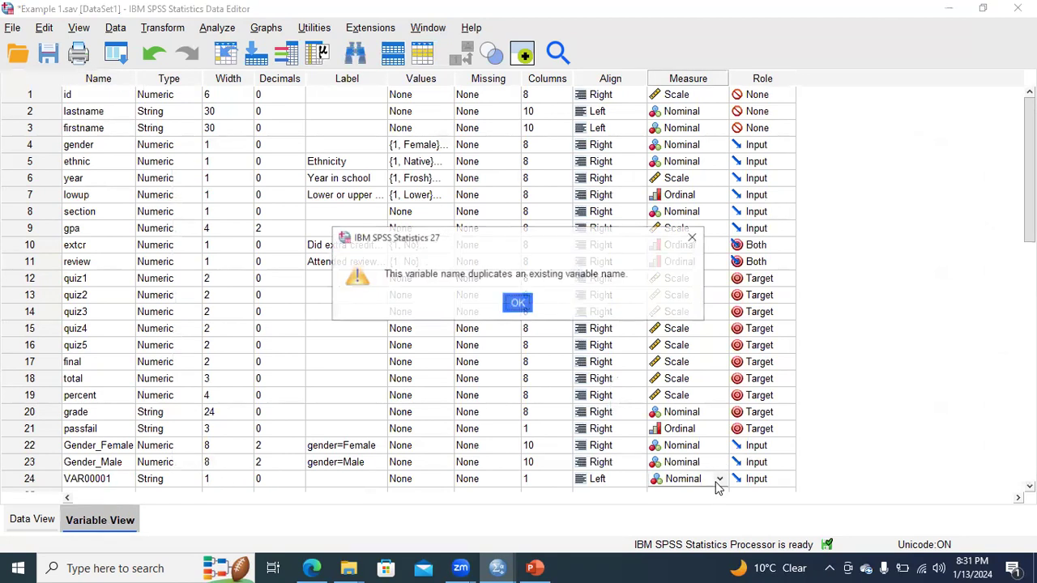
left_click(517, 303)
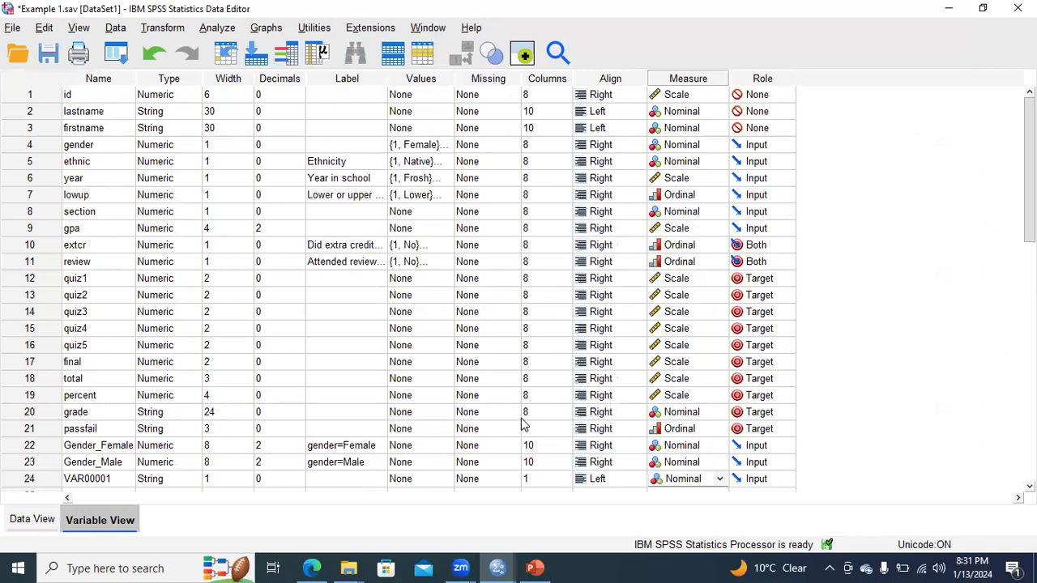
Delete the unneeded string variable VAR00001 from the variable list
left_click(49, 484)
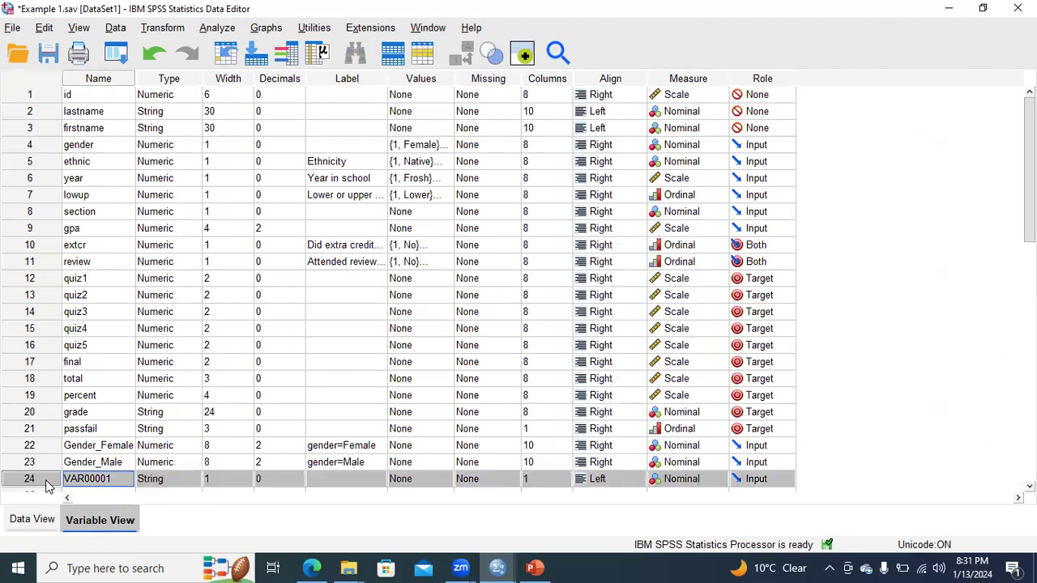
right_click(49, 484)
left_click(71, 484)
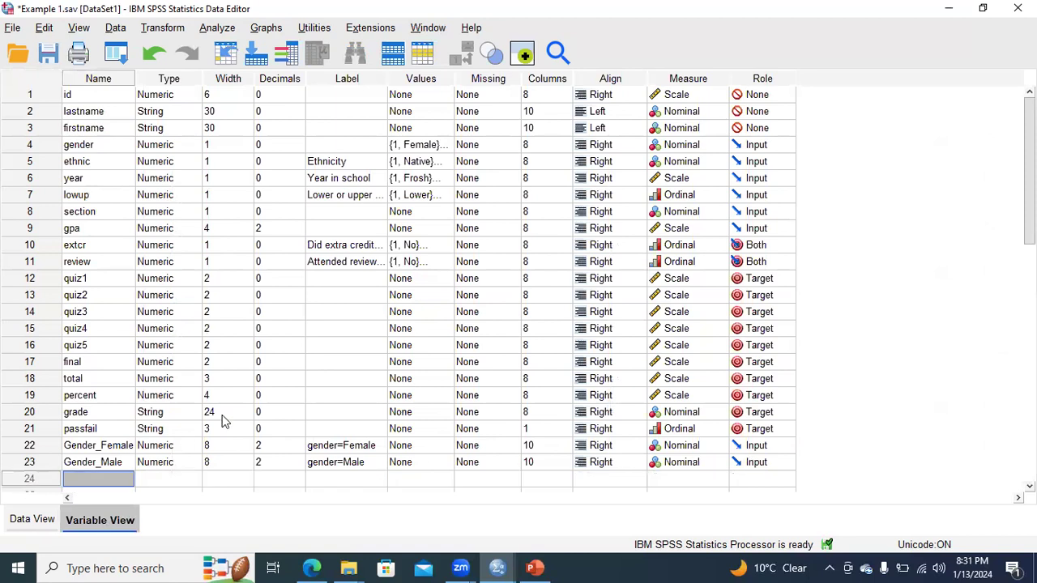
Try to add a new variable named Gender in row 24 of the variable list
left_click(120, 480)
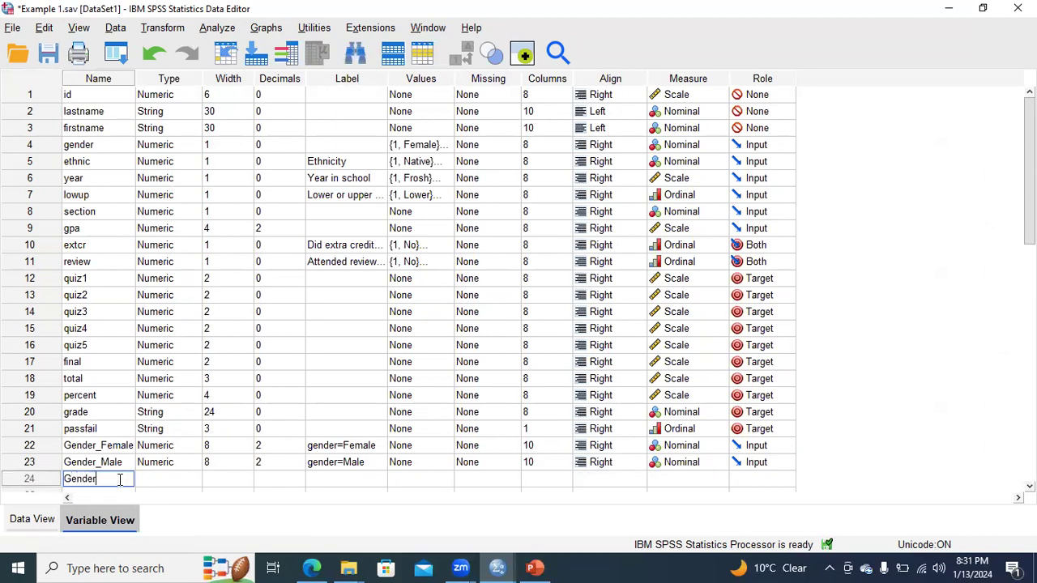
left_click(272, 481)
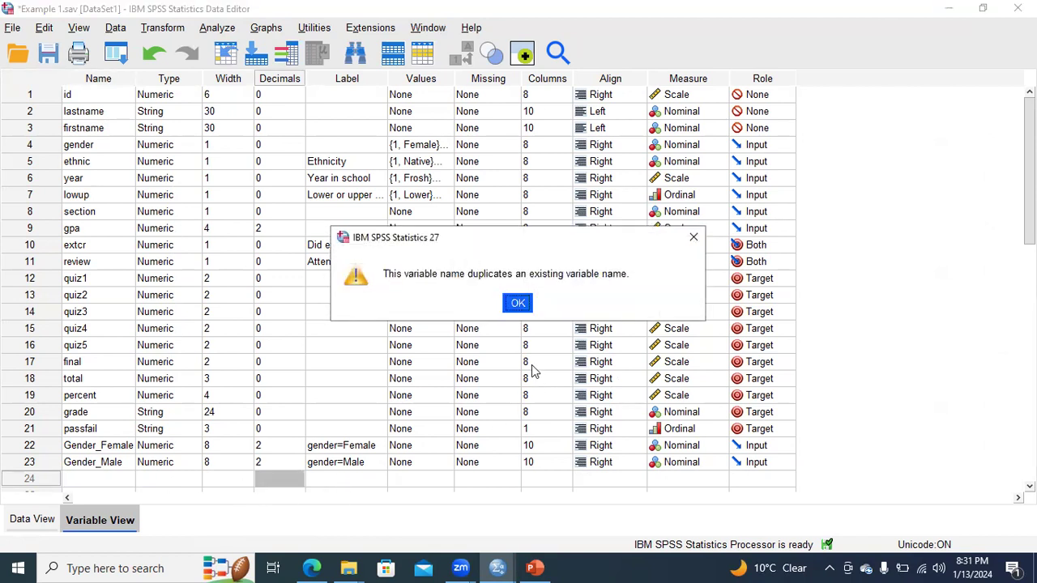
left_click(512, 302)
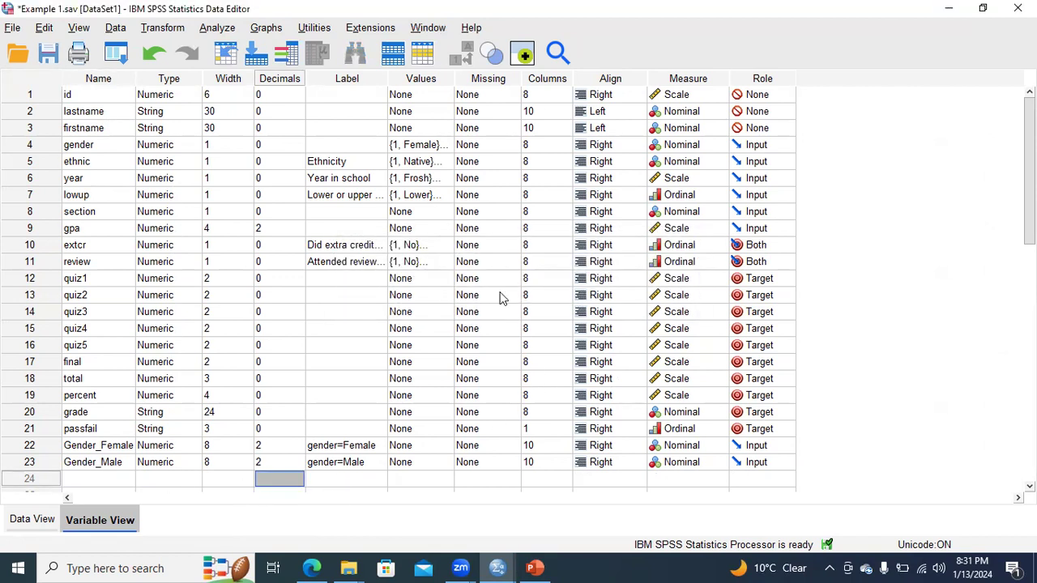
Review the gender variable's value labels and the Gender_Female and Gender_Male definitions in the variable list
left_click(440, 144)
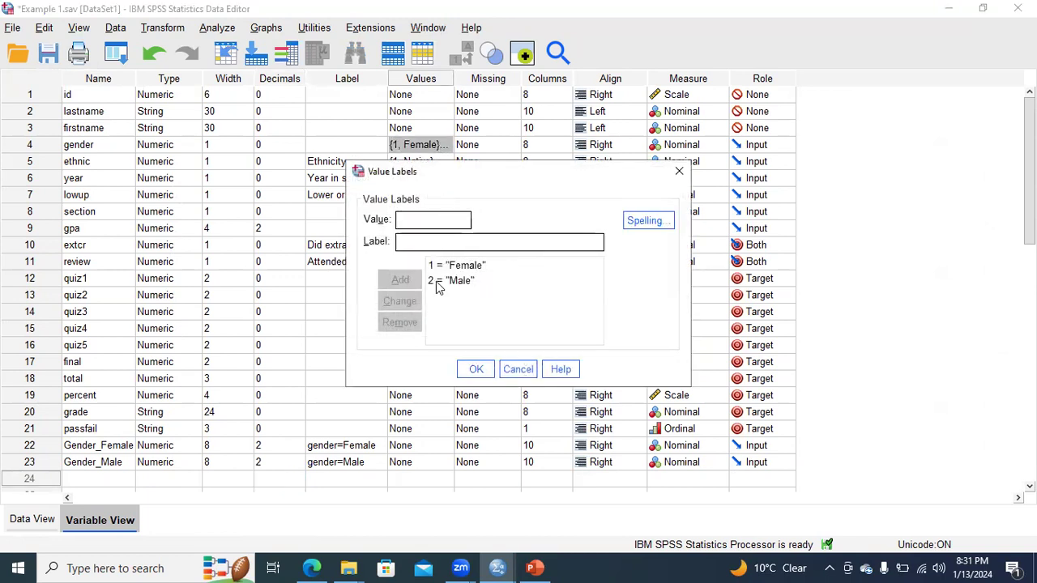
left_click(678, 171)
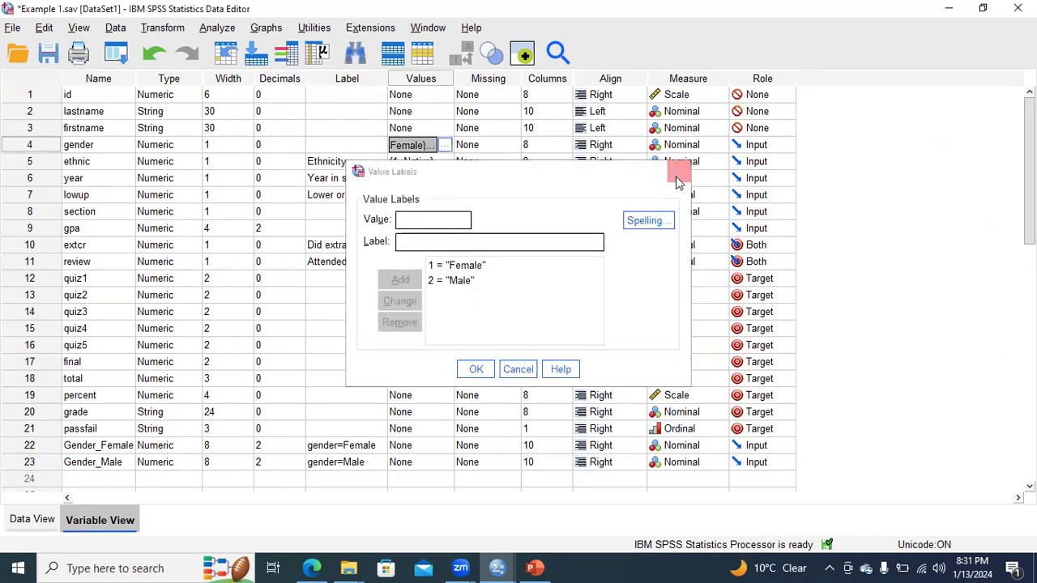
left_click(120, 446)
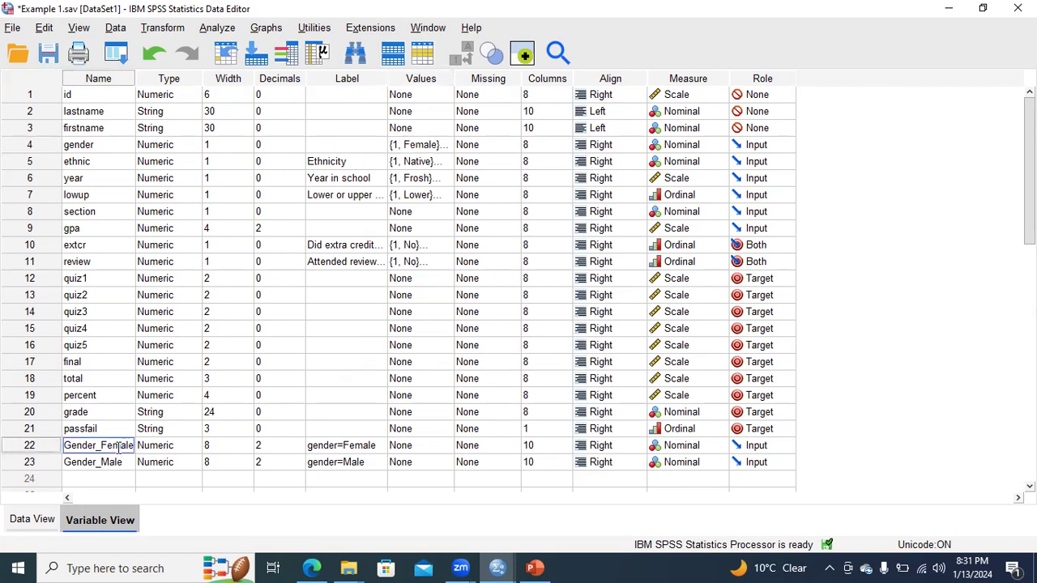
left_click(46, 448)
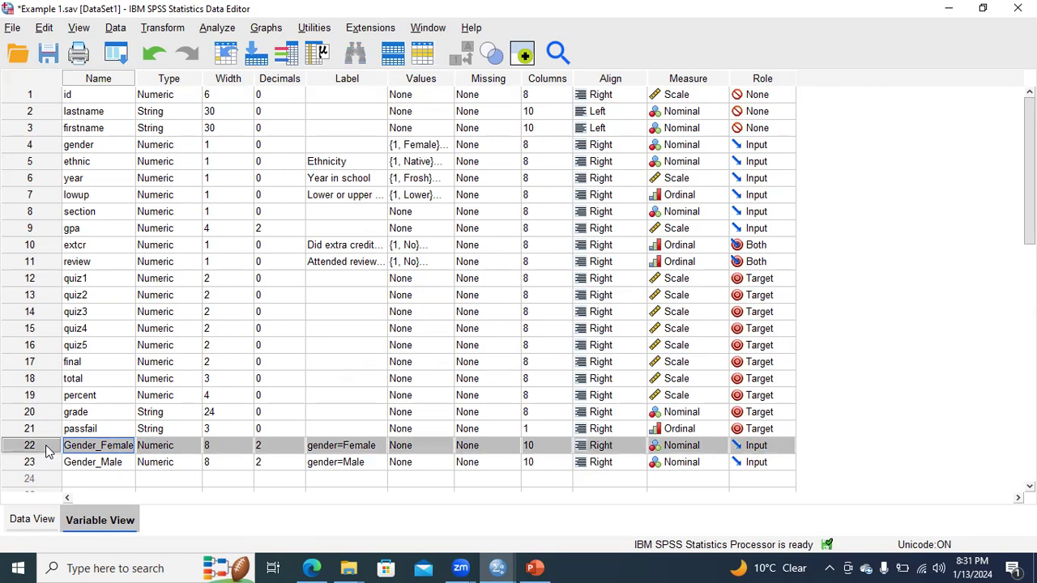
left_click(48, 462)
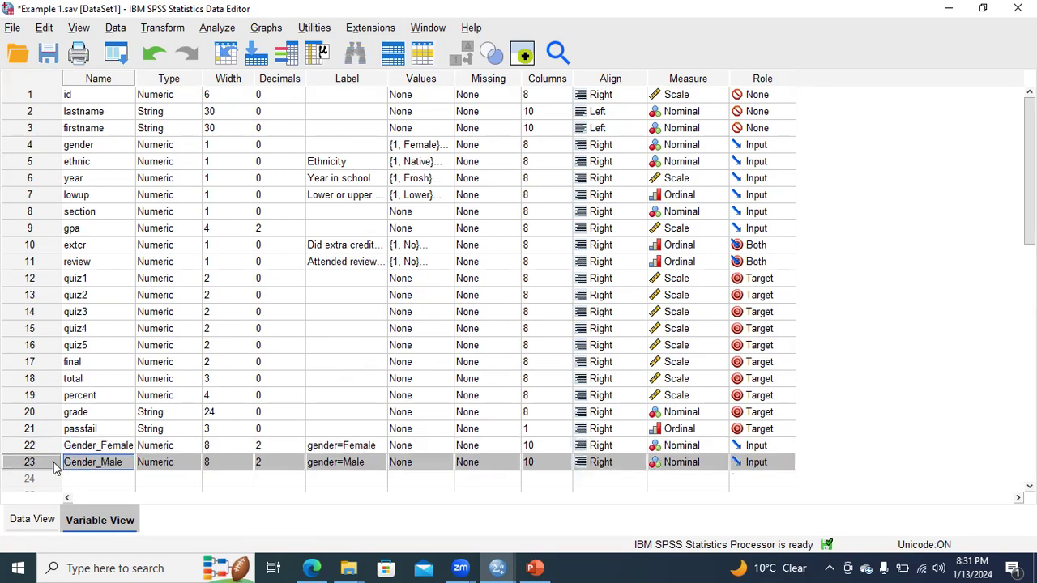
Add a variable named NewGen in row 24 and define its value labels as 1 = Female and 0 = Male
left_click(119, 478)
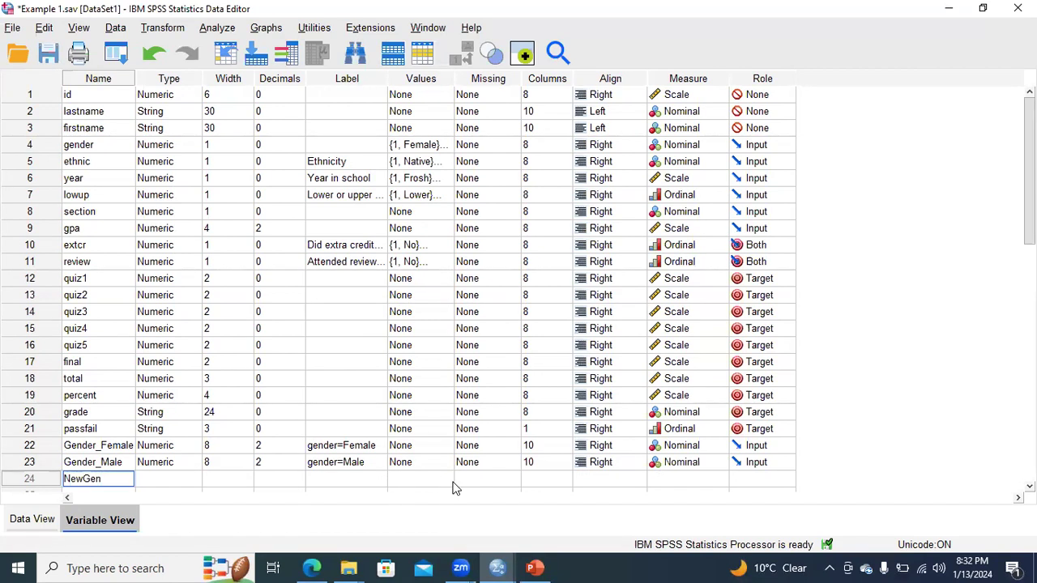
left_click(495, 479)
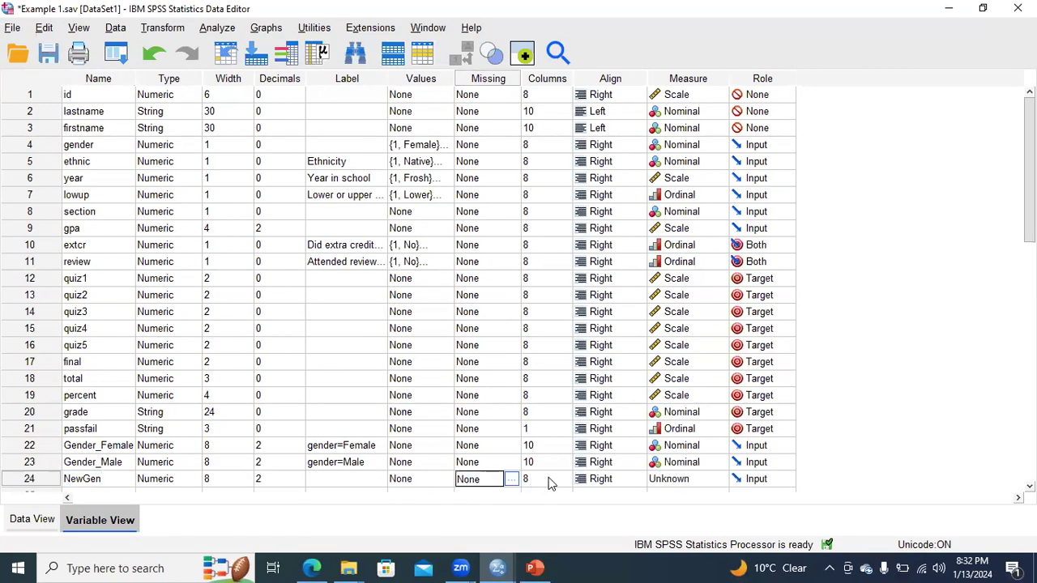
left_click(446, 479)
left_click(447, 479)
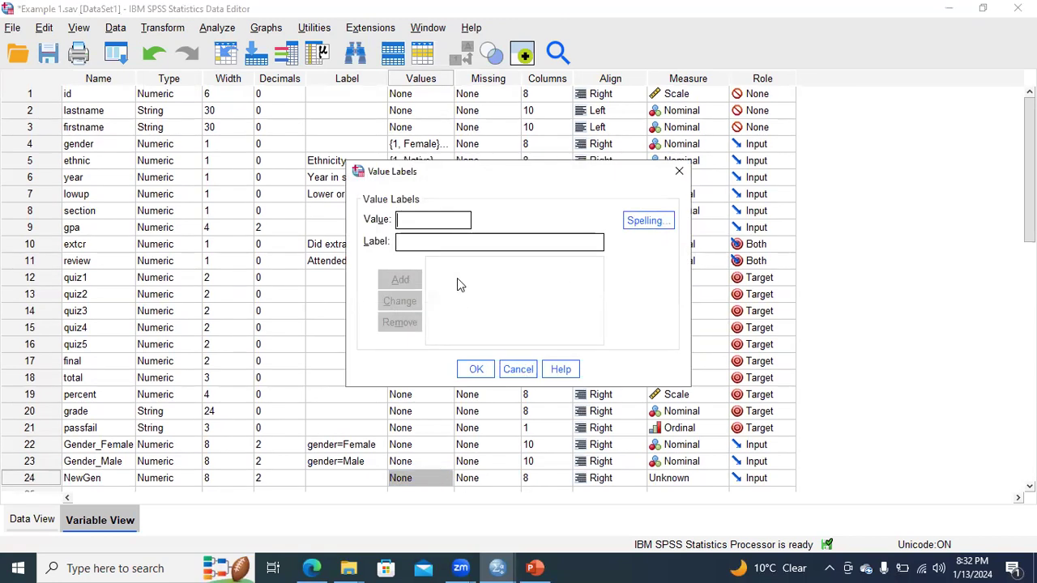
type("1.00 = \"")
type("Femal")
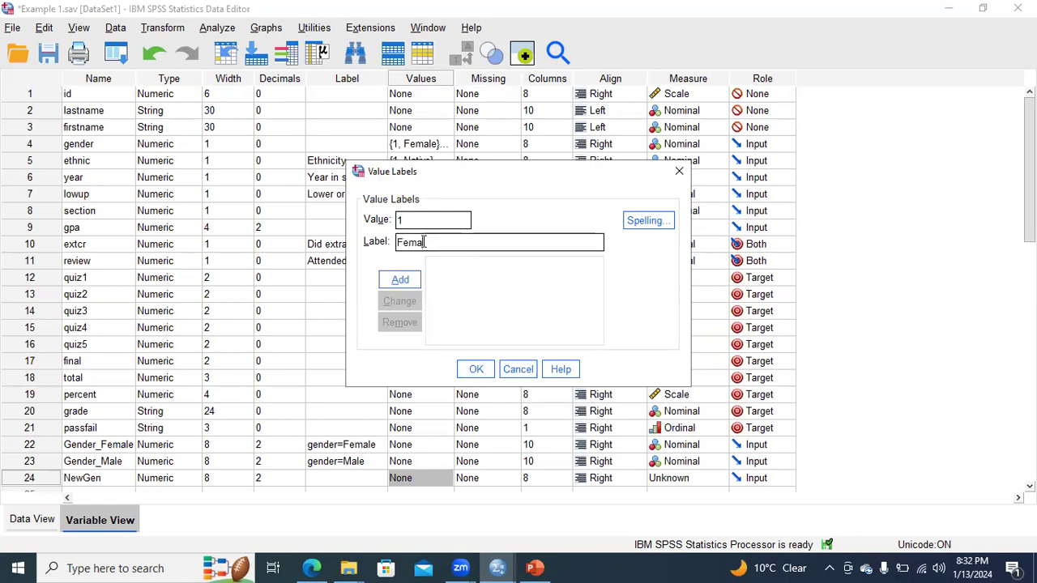
type("e")
left_click(401, 281)
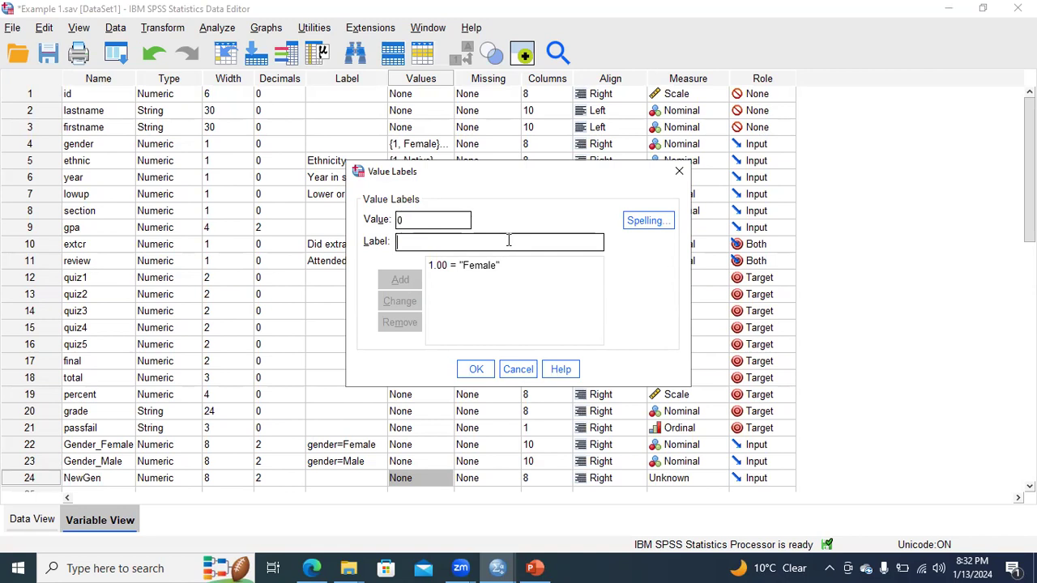
type("Male")
left_click(400, 279)
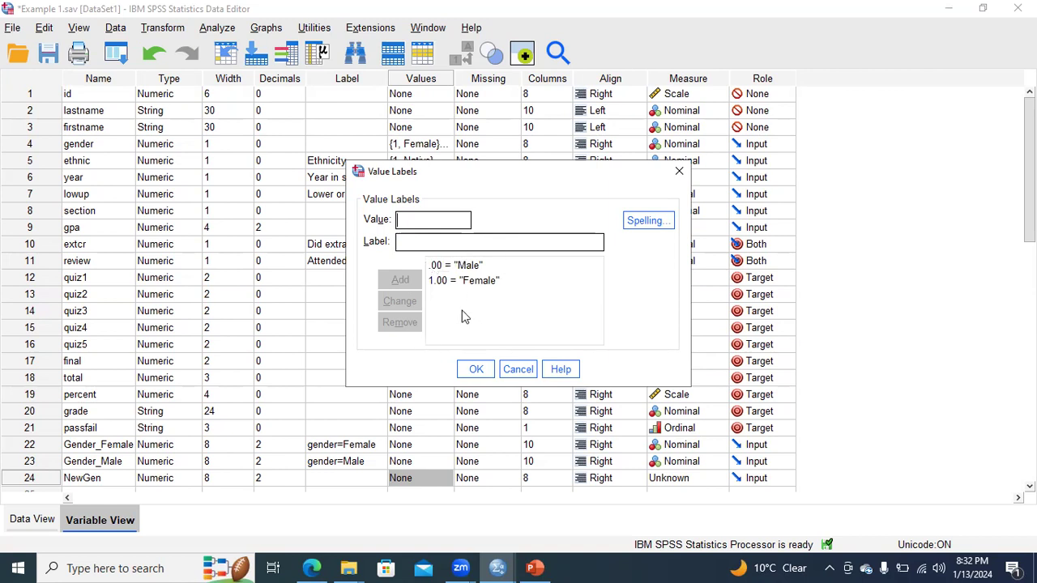
left_click(476, 370)
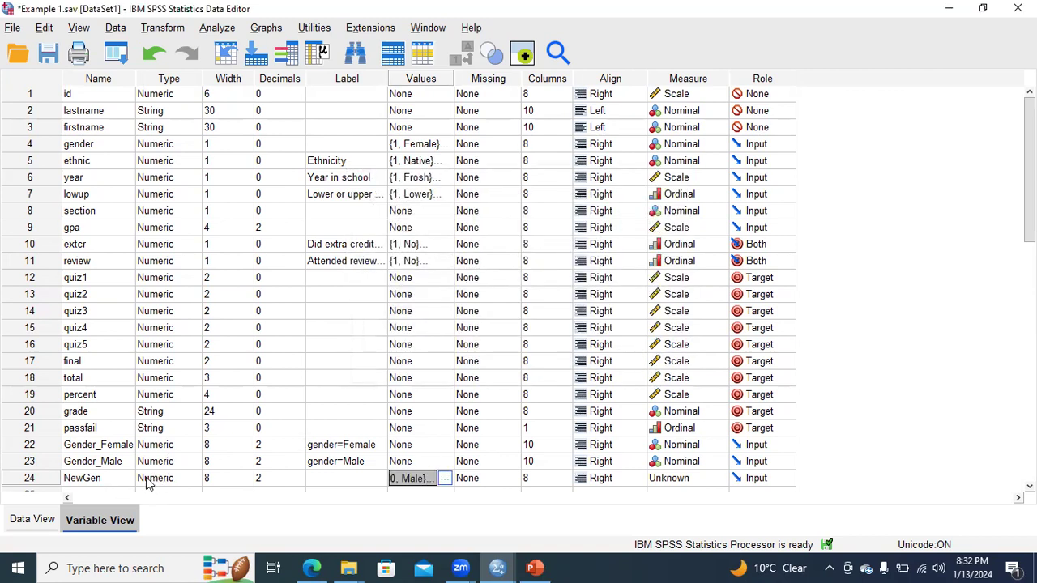
Recheck NewGen's value labels, and copy the Gender_Female values of cases 1 to 105 into the NewGen column
left_click(33, 520)
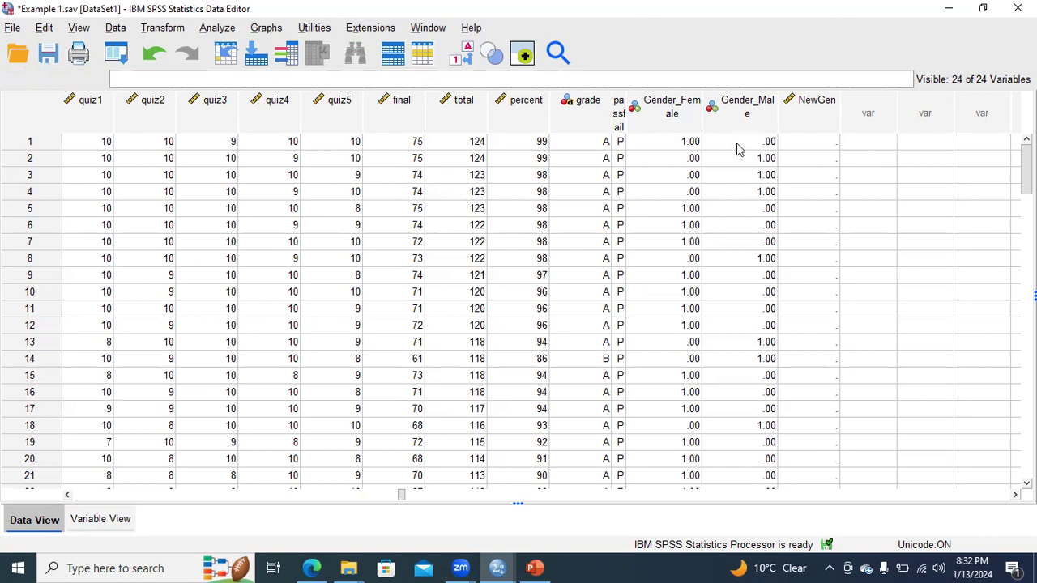
left_click(100, 519)
left_click(442, 481)
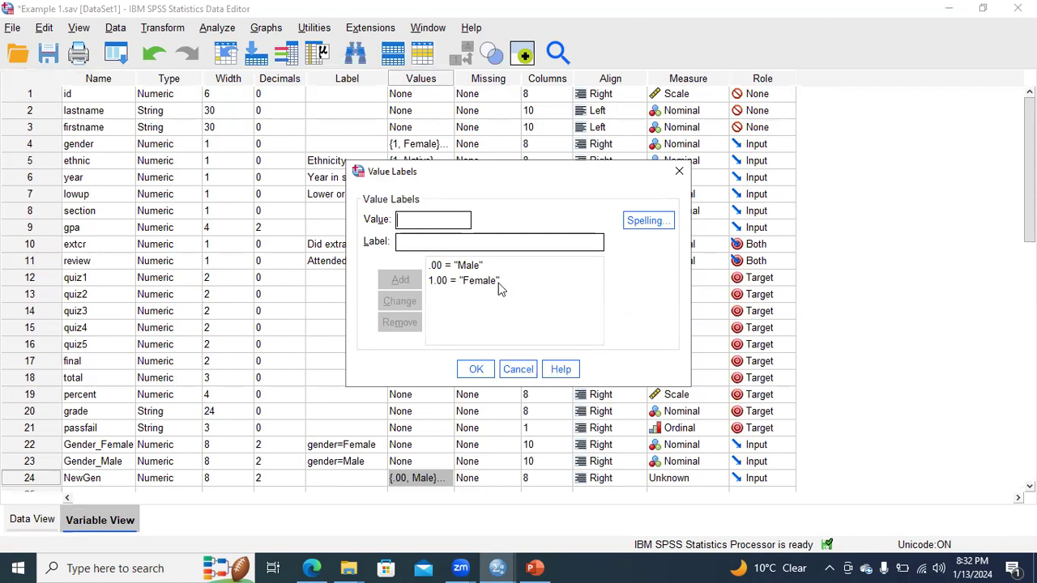
left_click(679, 171)
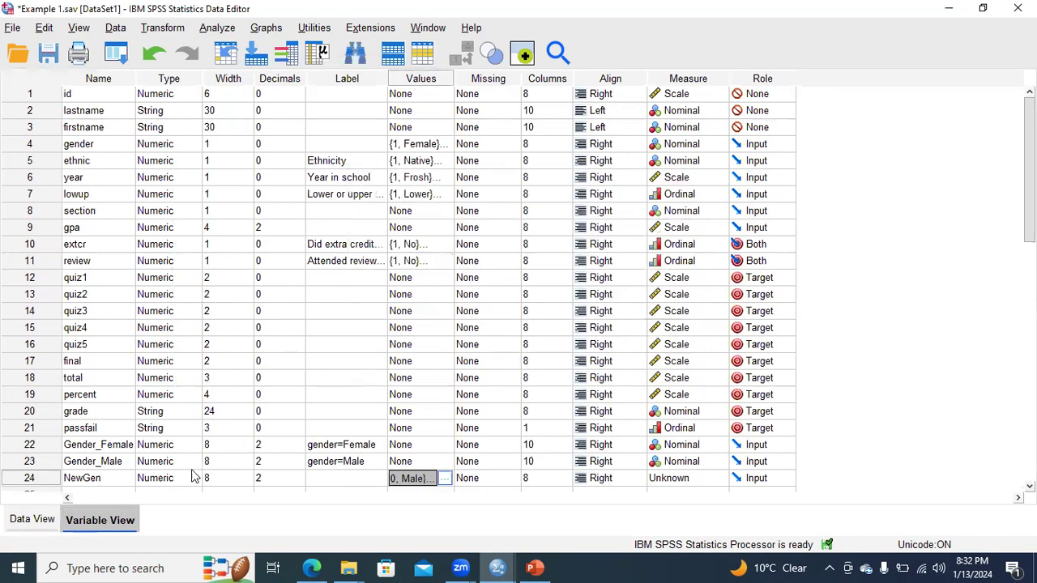
left_click(49, 515)
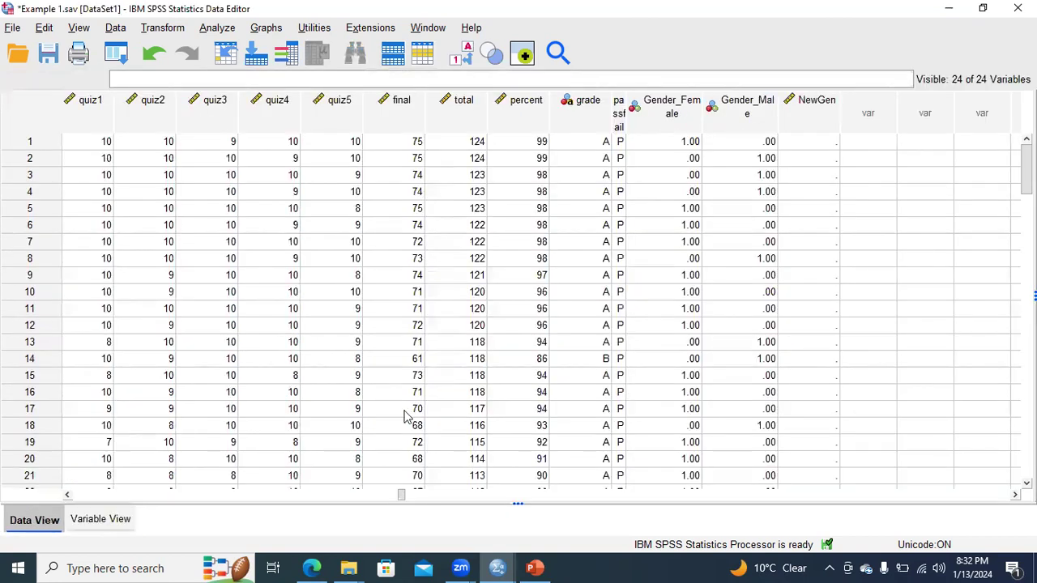
left_click(689, 143)
left_click_drag(683, 212, 682, 256)
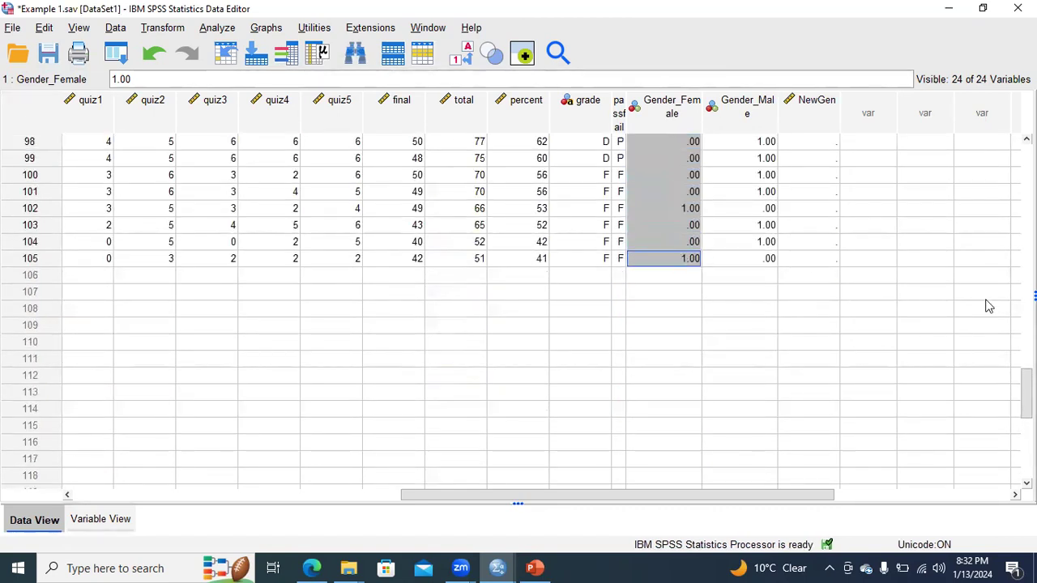
scroll(773, 141, "up", 20)
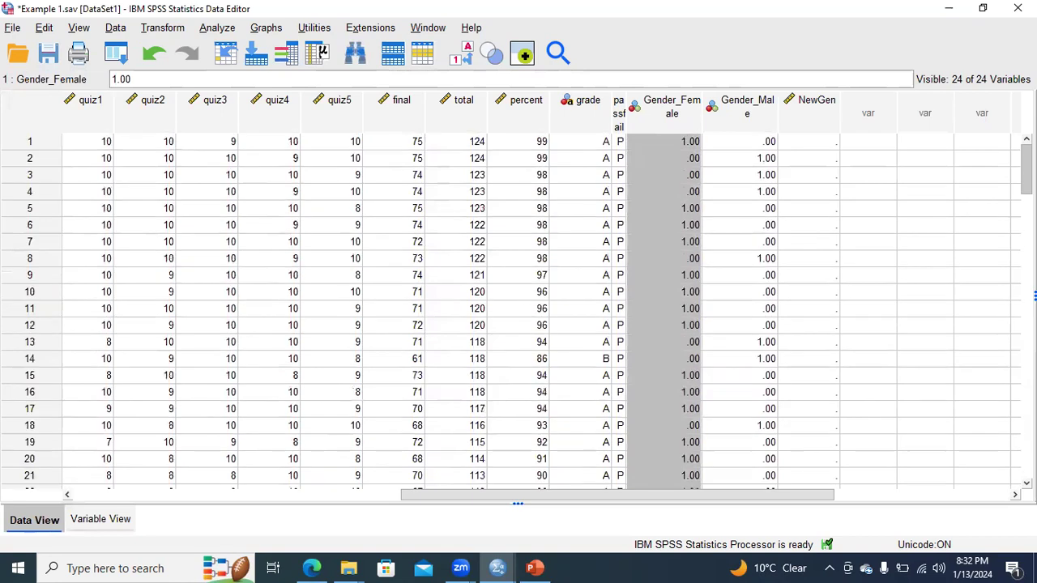
left_click(798, 144)
key("ctrl+v")
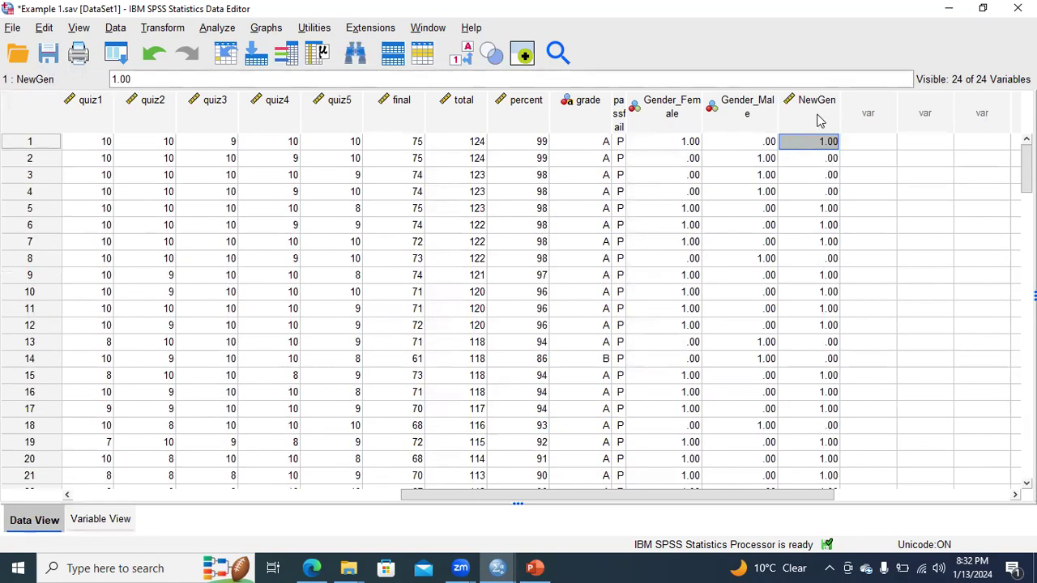
Compare the Gender_Female, Gender_Male and NewGen columns with the original gender column in the data
left_click(679, 114)
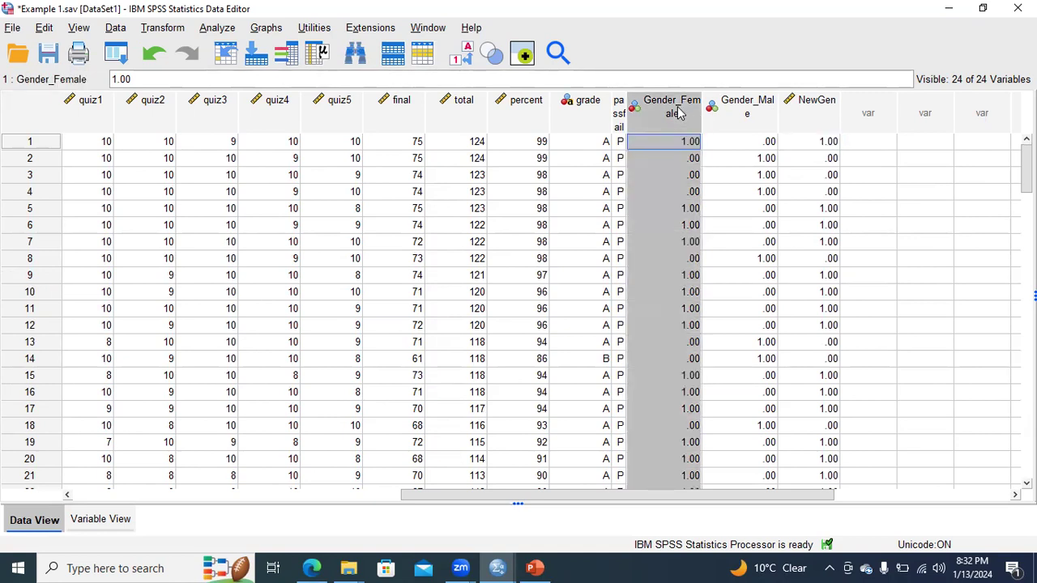
left_click(732, 116)
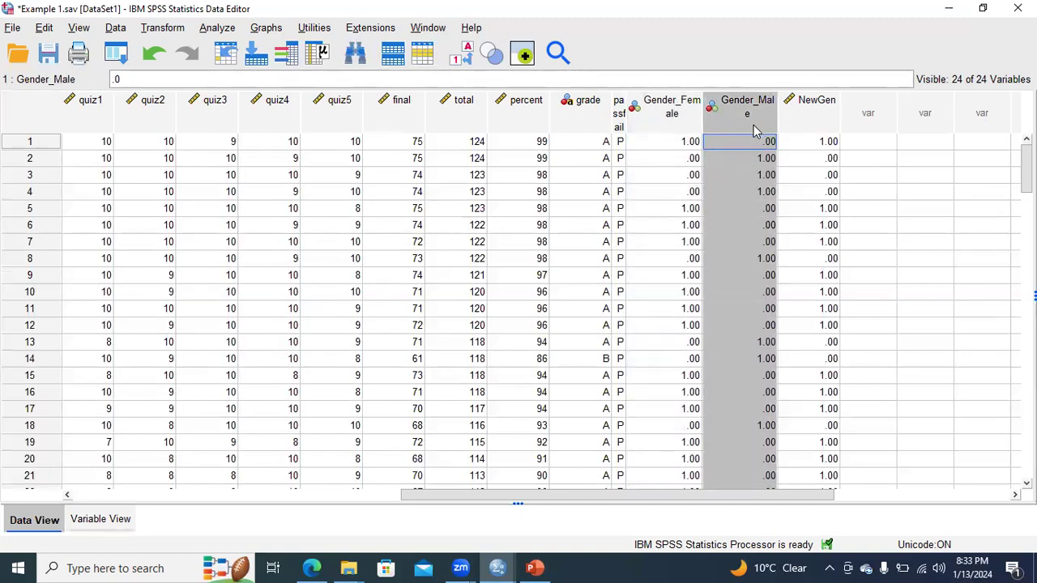
left_click(816, 121)
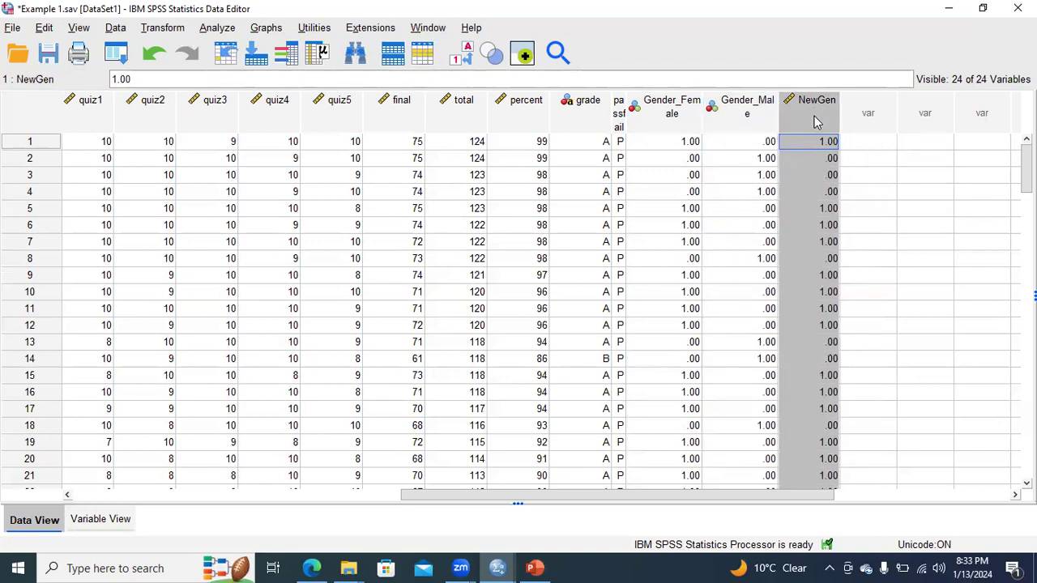
left_click_drag(772, 498, 409, 523)
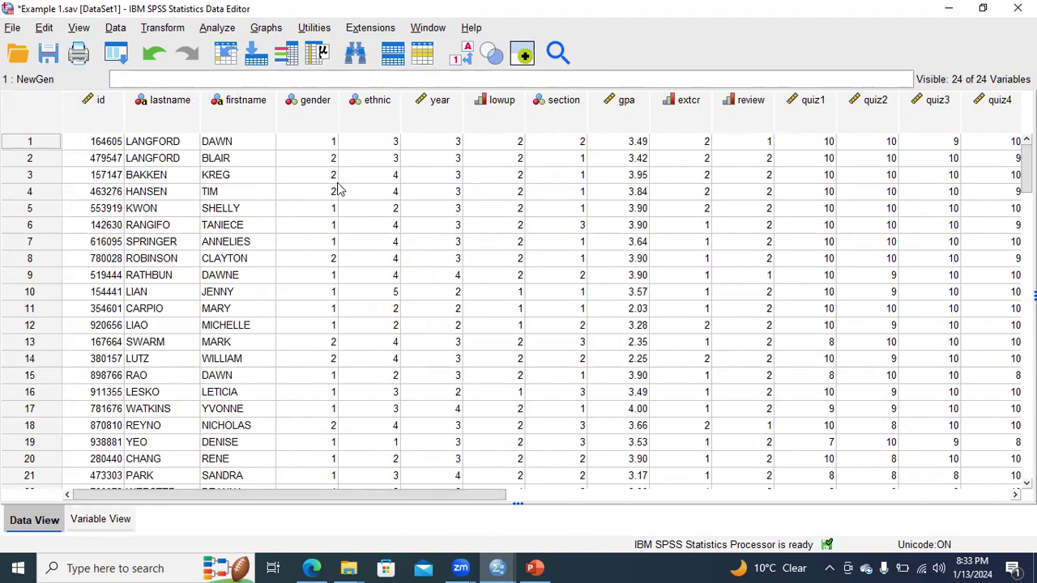
left_click(324, 113)
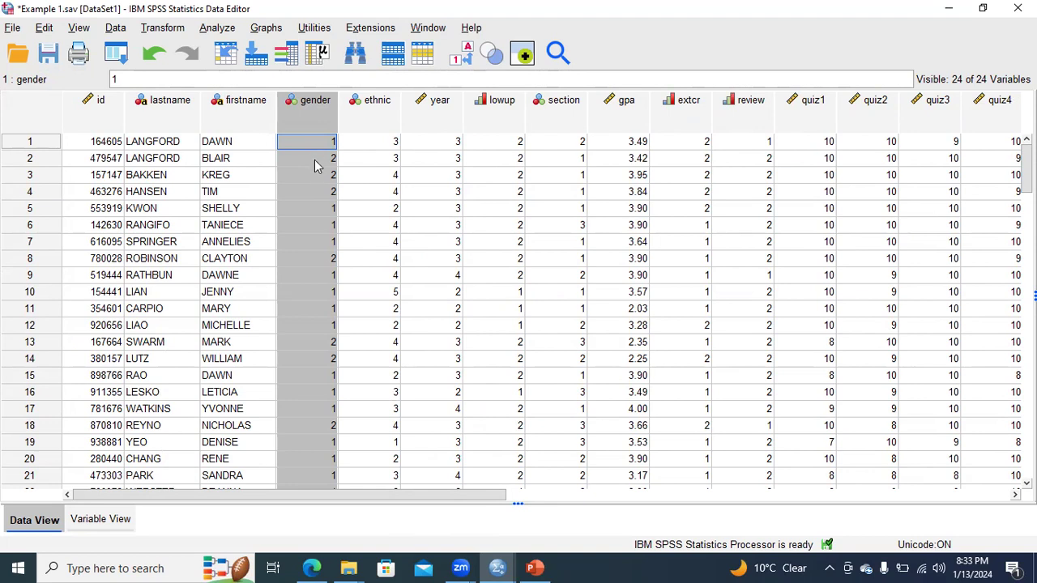
Switch to PowerPoint to check Case III's independent variable type, and return to the NewGen column in the SPSS data
left_click(534, 568)
left_click_drag(537, 327, 619, 325)
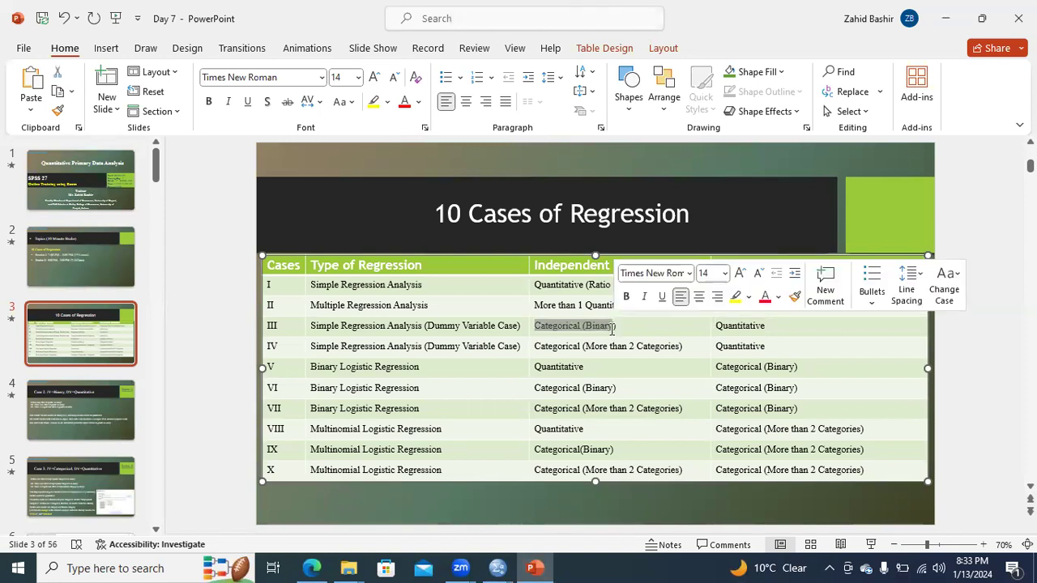
mouse_move(497, 568)
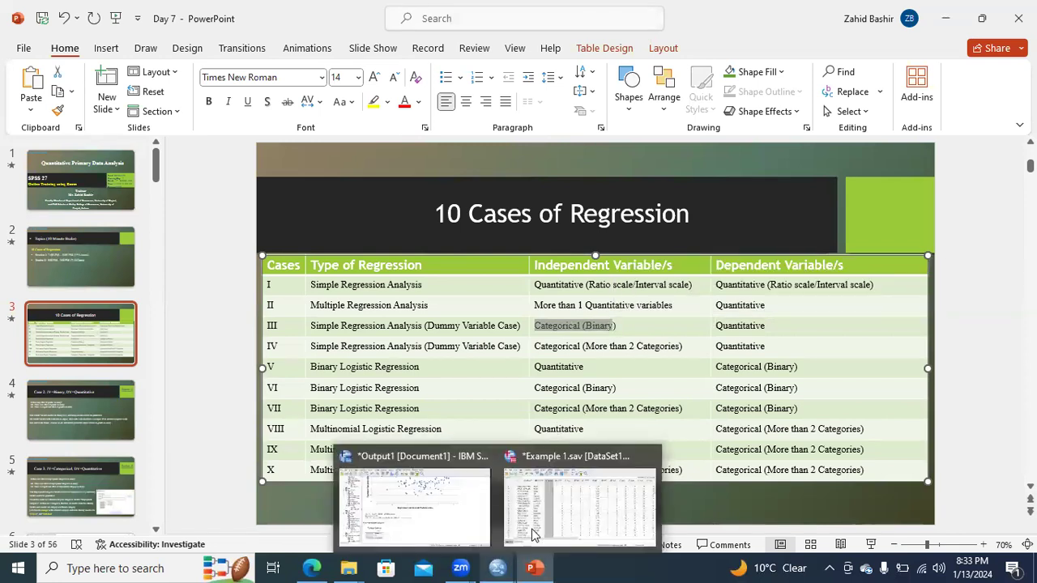
left_click(535, 534)
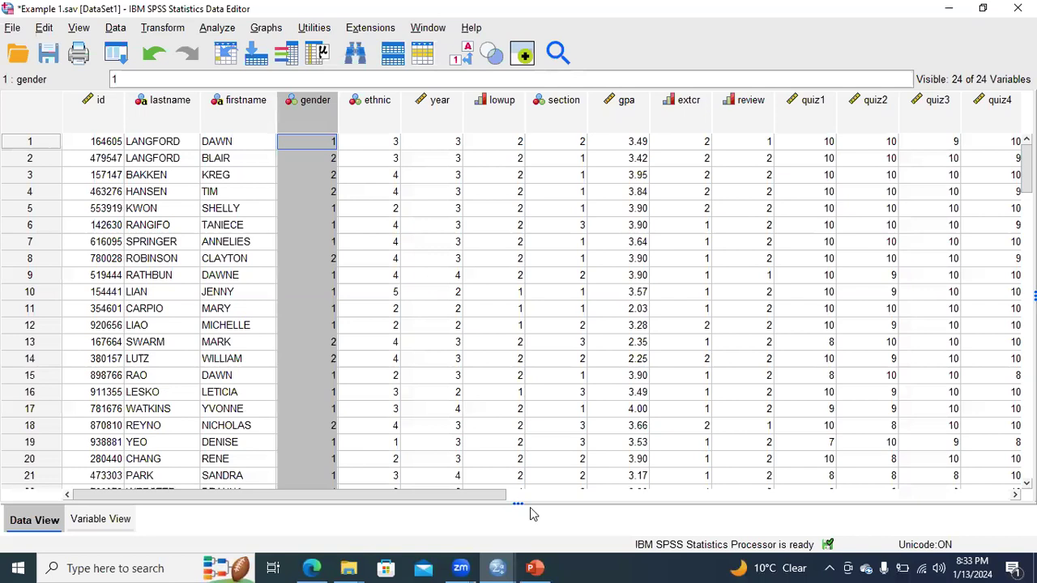
left_click_drag(502, 495, 605, 499)
left_click_drag(715, 500, 887, 494)
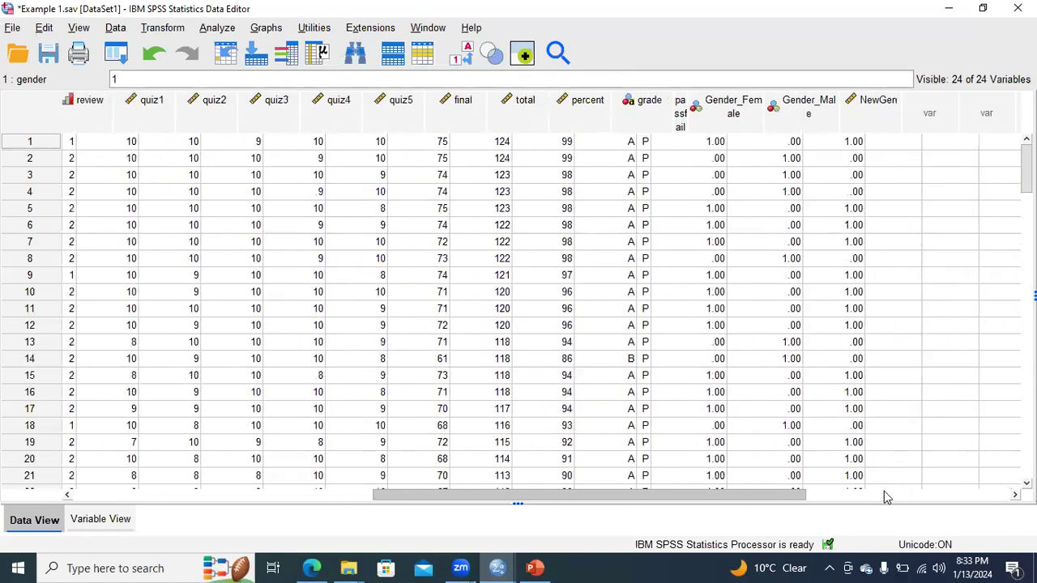
left_click(677, 109)
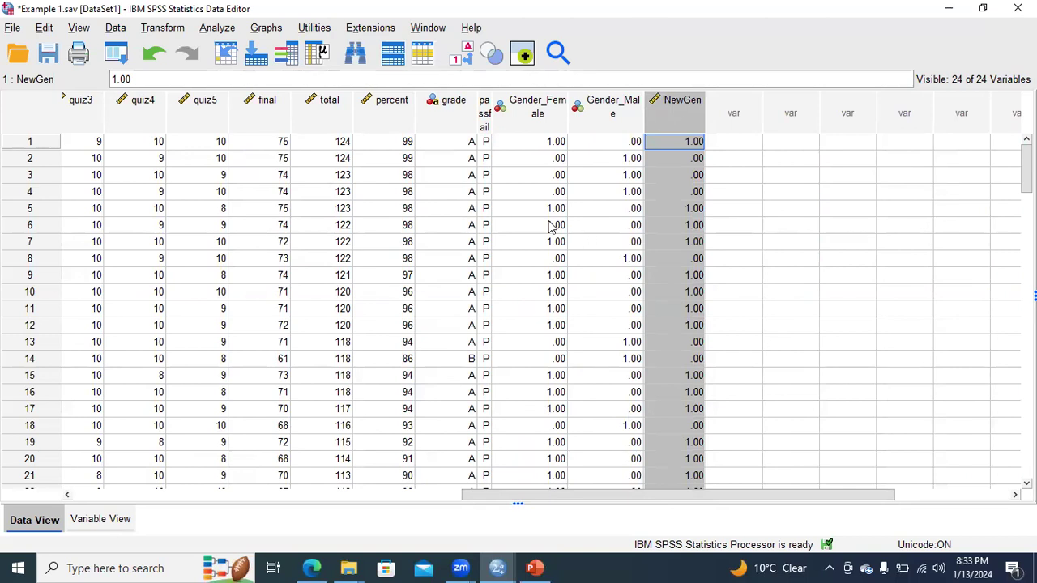
Open Linear Regression and clear the dependent variable gpa and the predictors total, final and percent
left_click(219, 28)
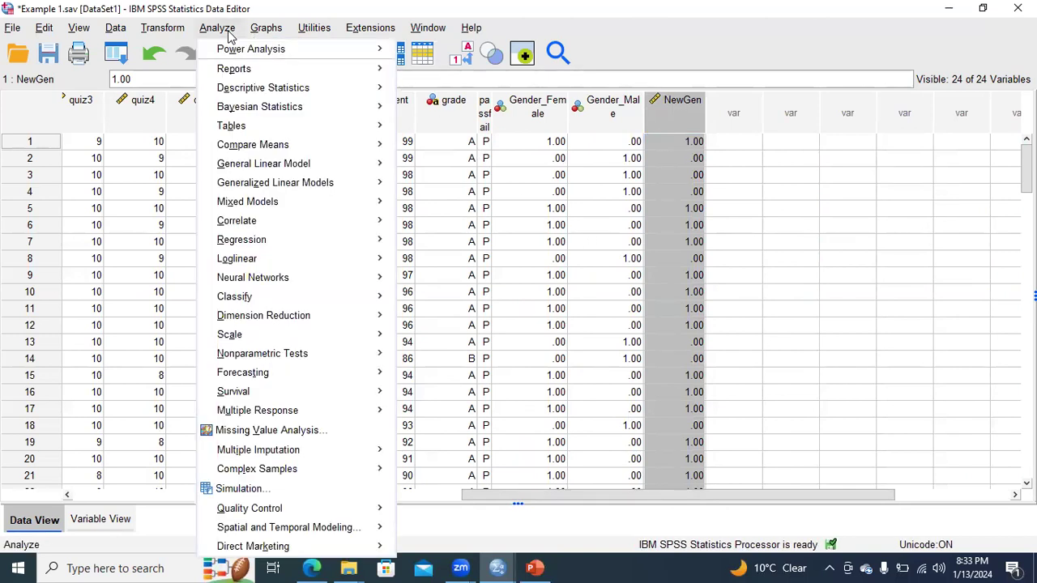
mouse_move(267, 231)
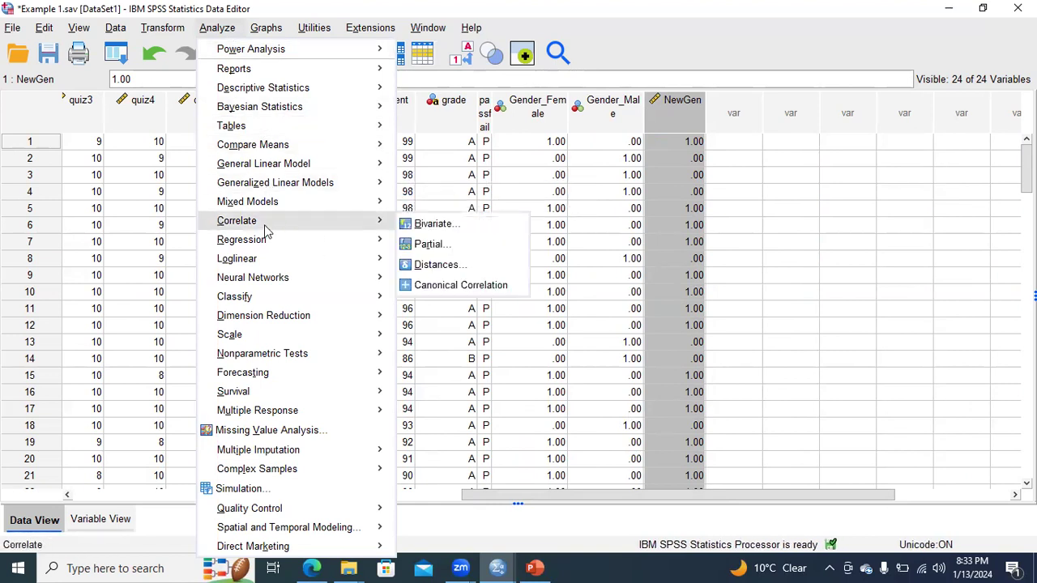
mouse_move(359, 239)
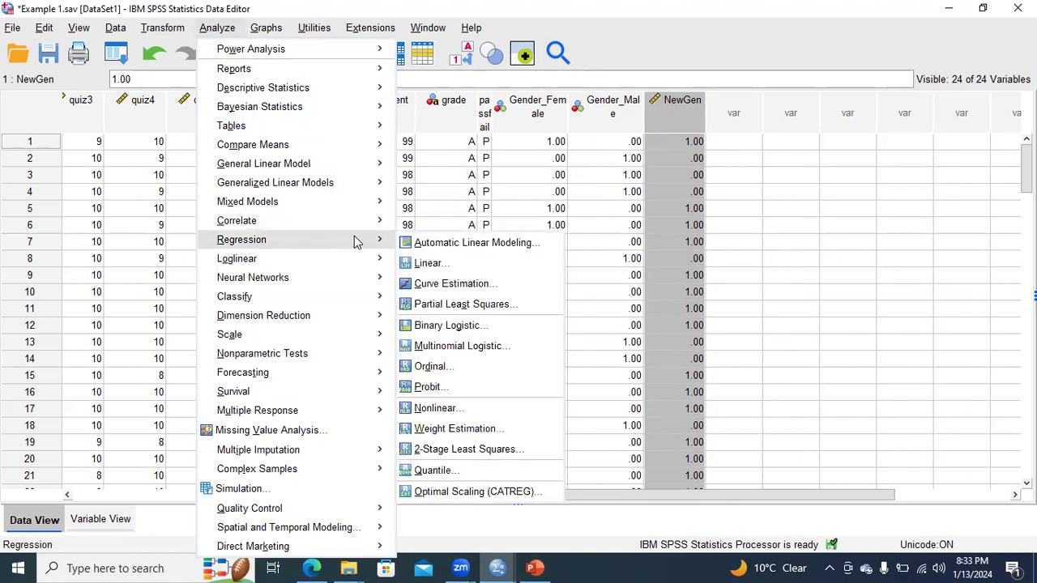
left_click(431, 265)
left_click(484, 147)
left_click(422, 142)
left_click(473, 226)
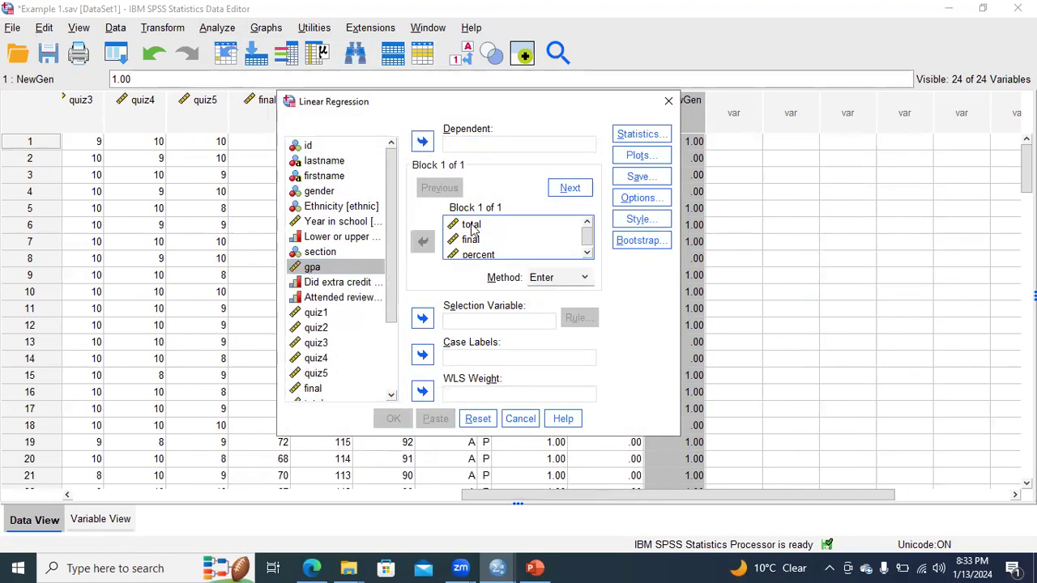
left_click(480, 256, "shift")
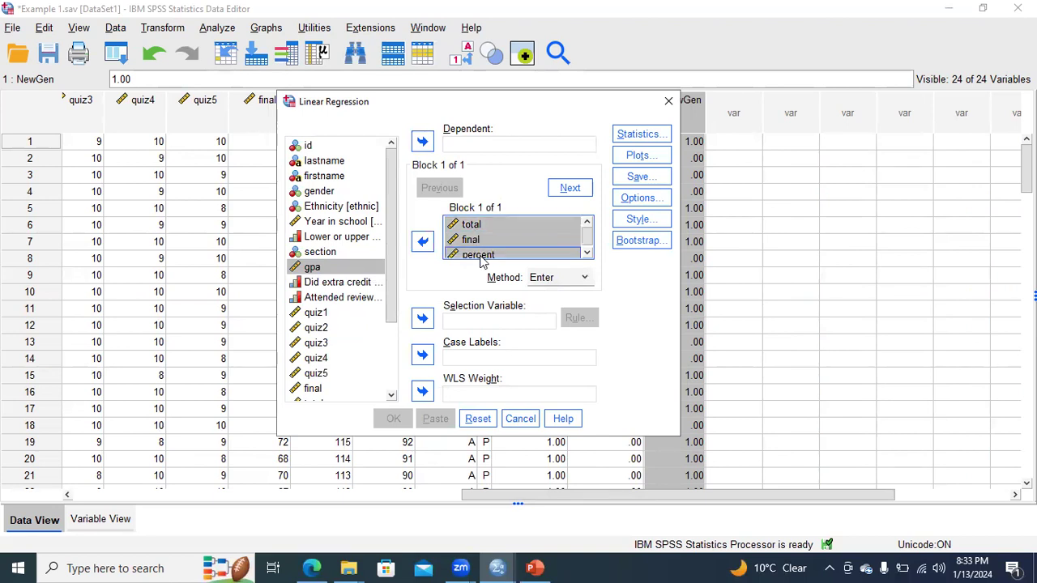
left_click(422, 240)
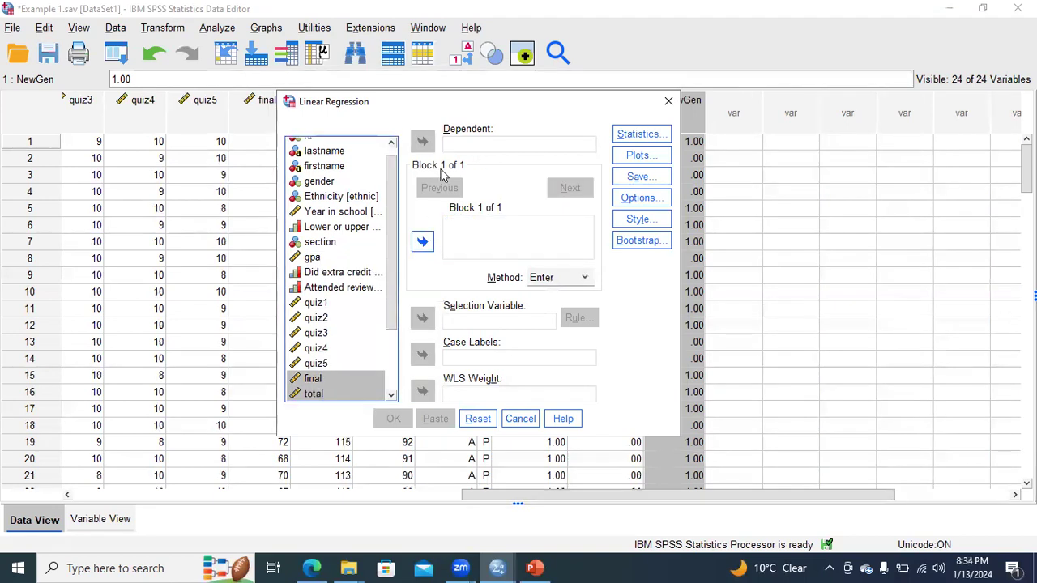
Set gpa as the dependent variable and the gender=Female dummy as the independent variable of the linear regression
scroll(384, 216, "up", 1)
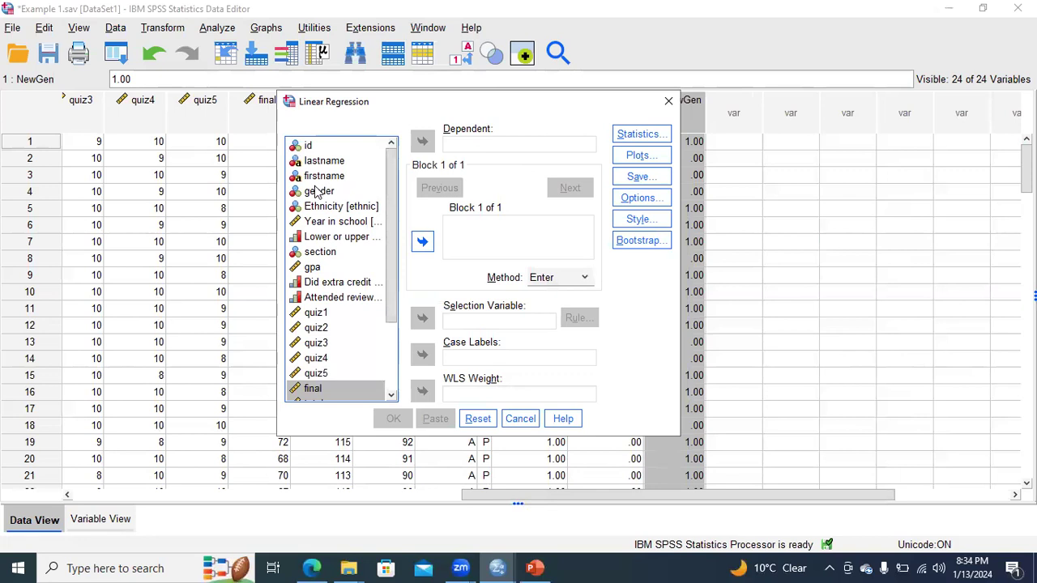
left_click(315, 270)
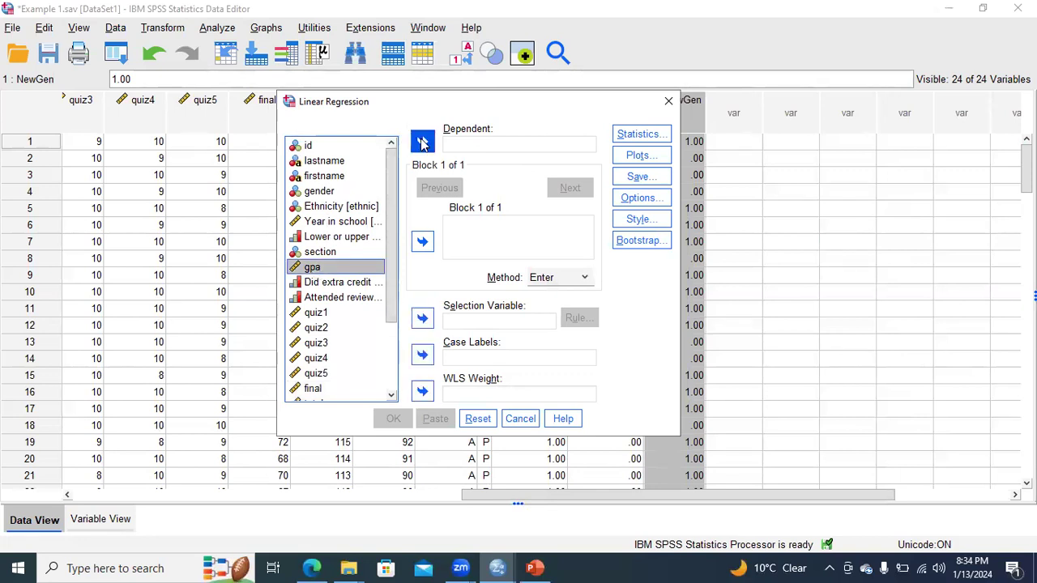
left_click(422, 144)
left_click_drag(387, 253, 392, 343)
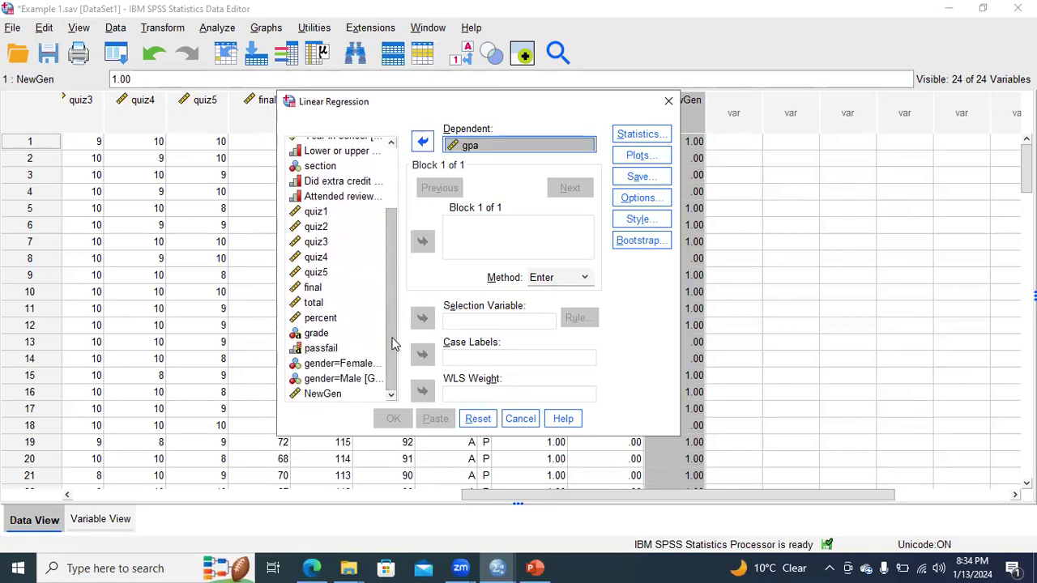
left_click(331, 363)
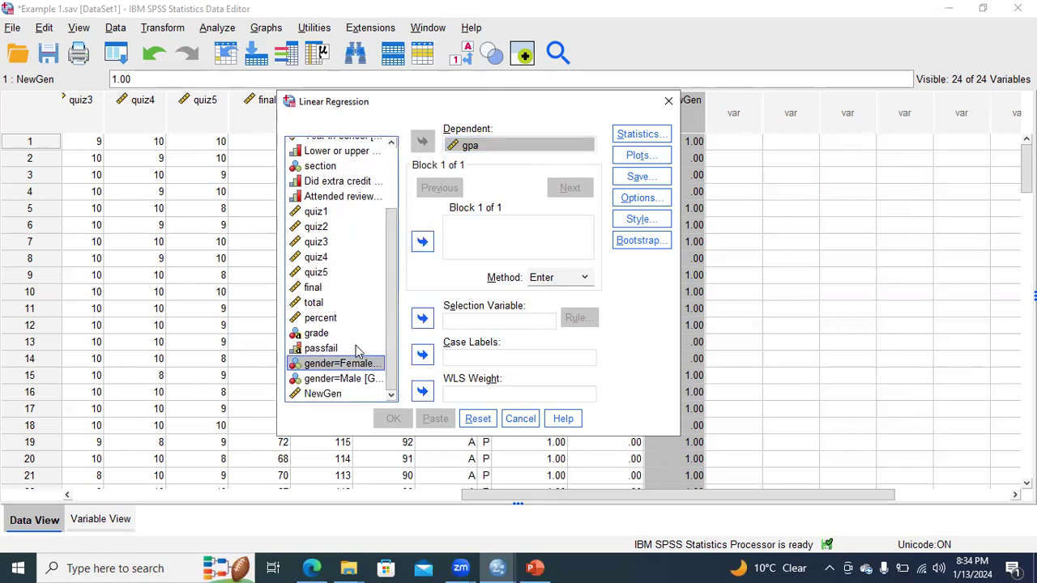
left_click(422, 243)
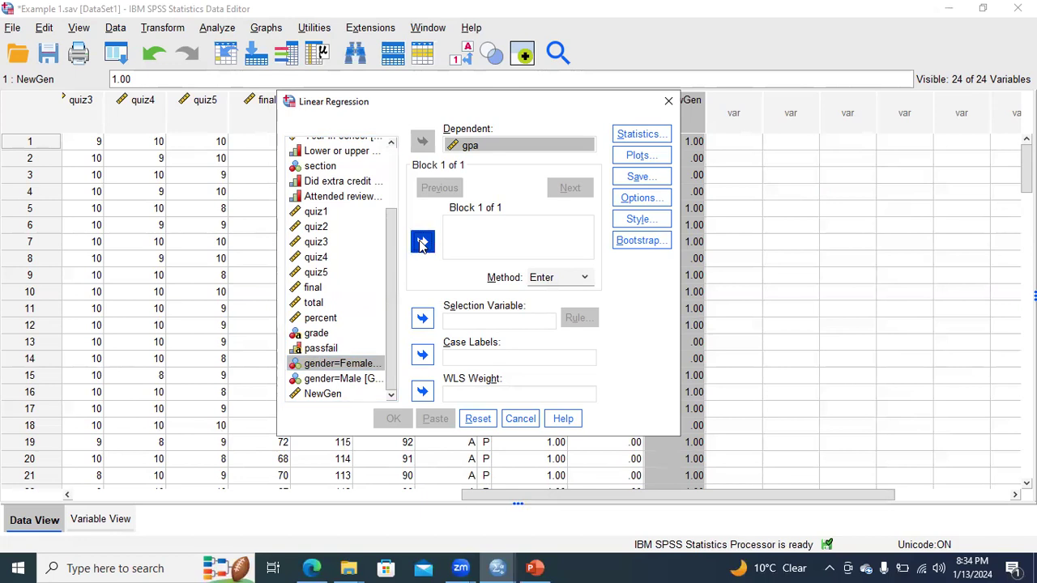
Add the gender=Male dummy as a second independent variable alongside gender=Female and run the linear regression
left_click(344, 379)
left_click(422, 248)
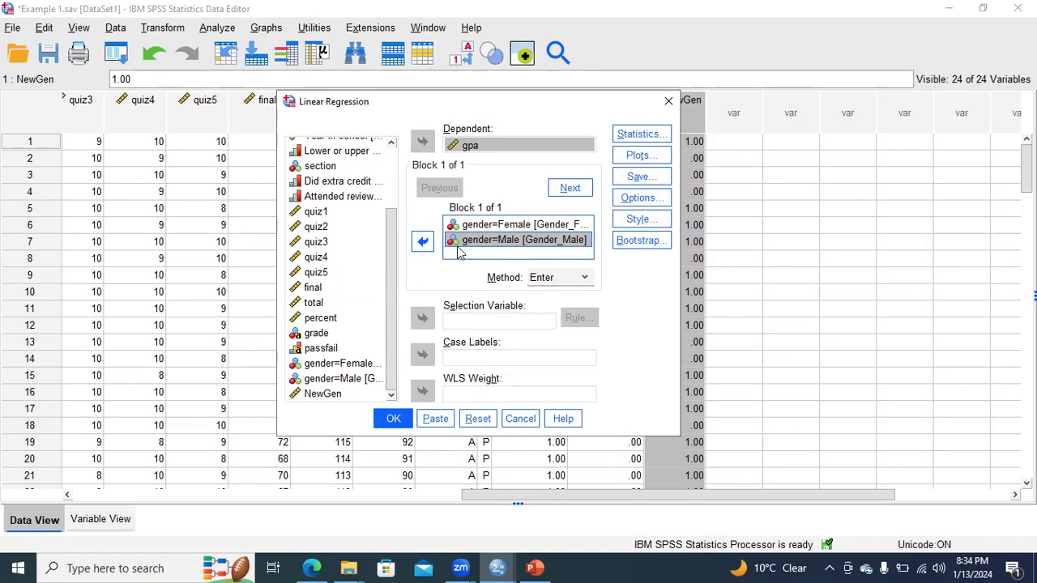
left_click(393, 419)
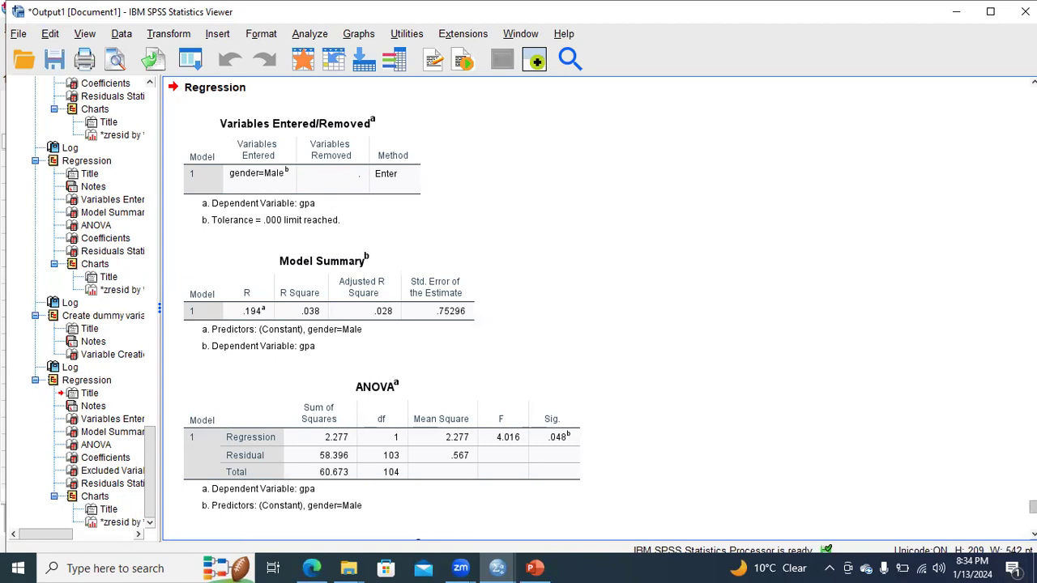
Examine the Model Summary, ANOVA and Coefficients tables of the regression run with both gender dummies
scroll(518, 308, "down", 15)
scroll(518, 308, "down", 1)
scroll(519, 308, "up", 14)
scroll(518, 308, "up", 5)
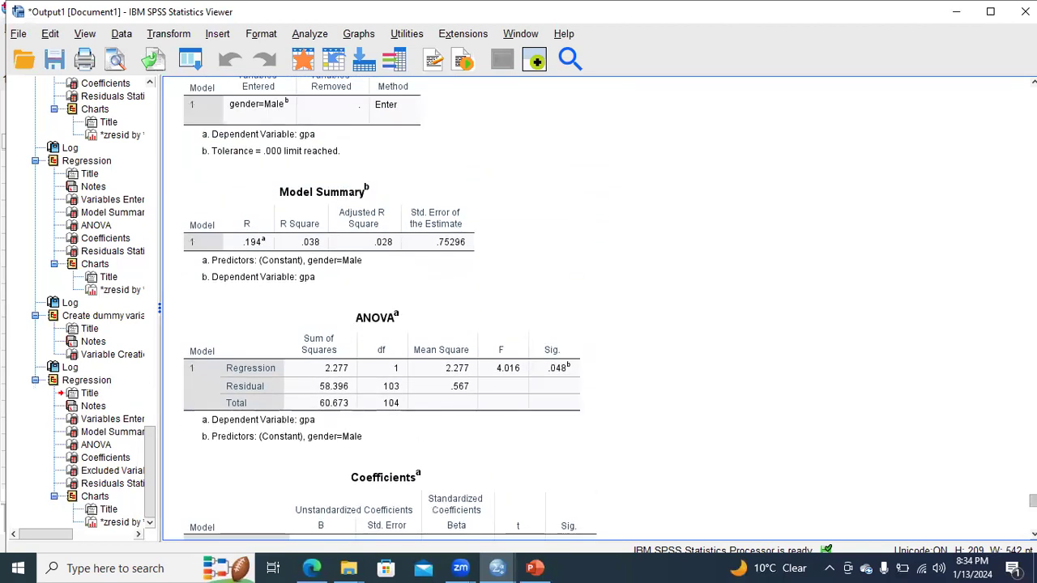
scroll(518, 307, "down", 1)
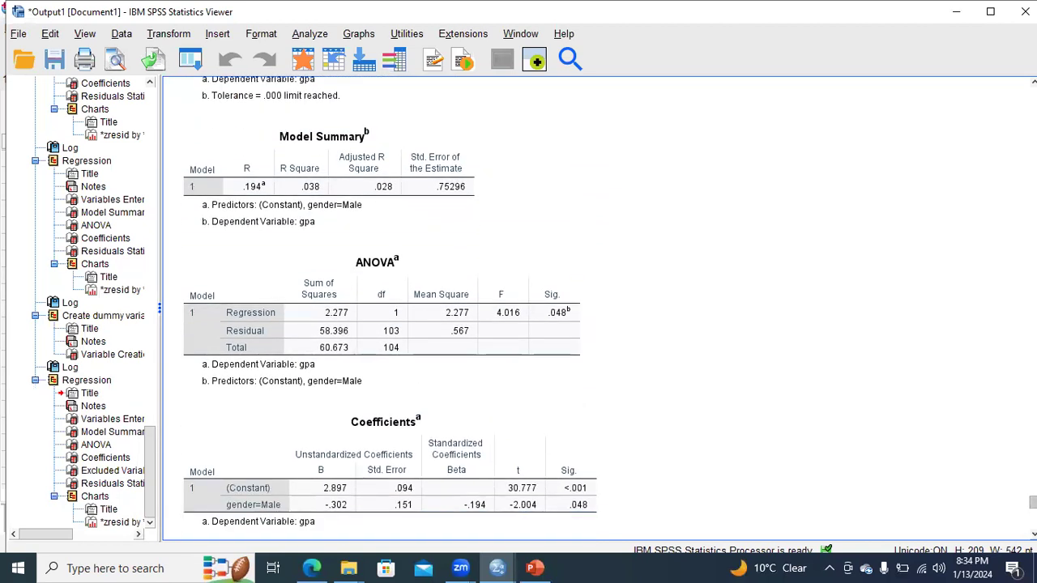
left_click(348, 225)
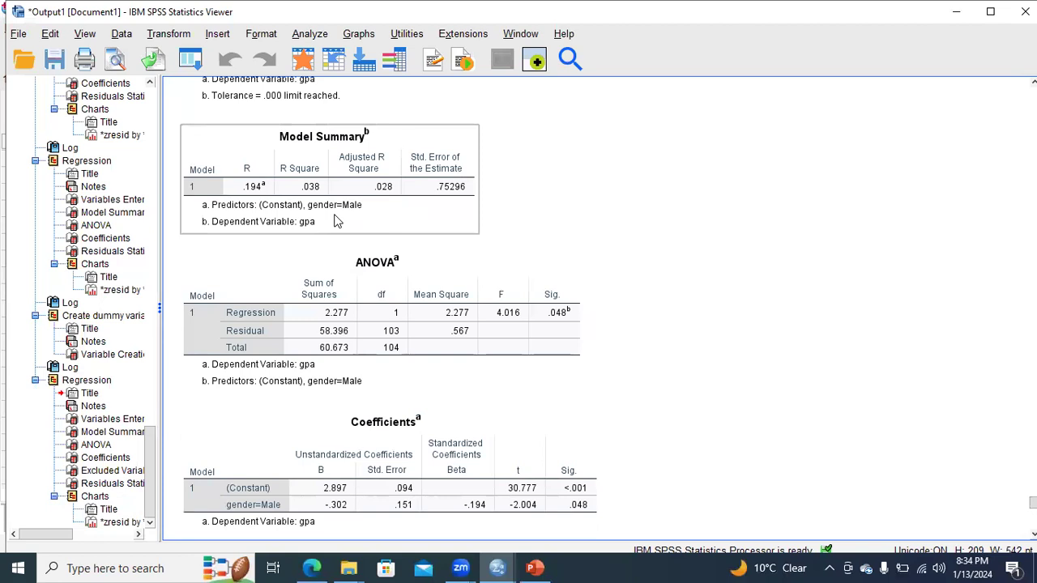
left_click(335, 218)
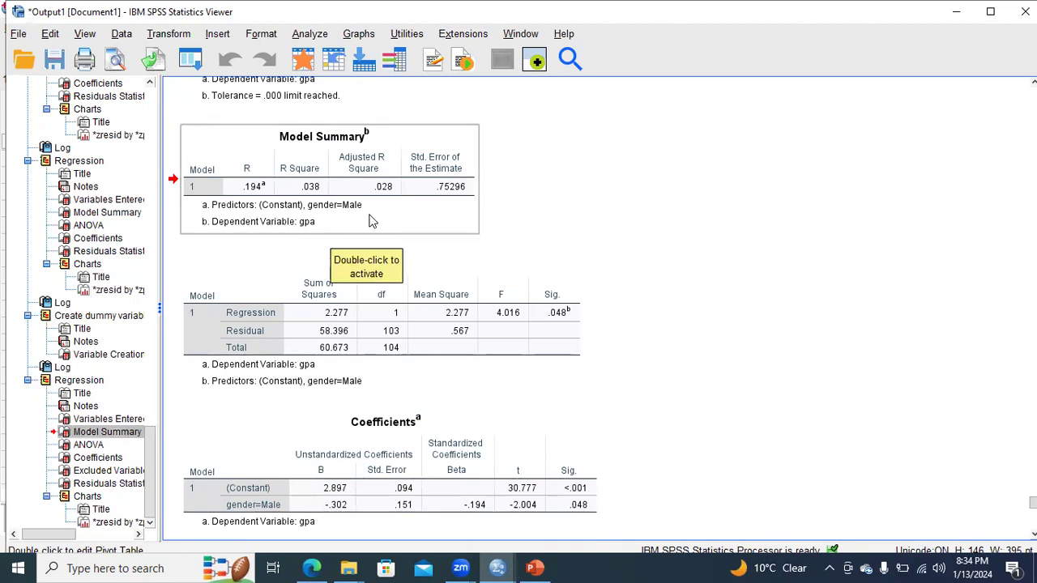
left_click(279, 516)
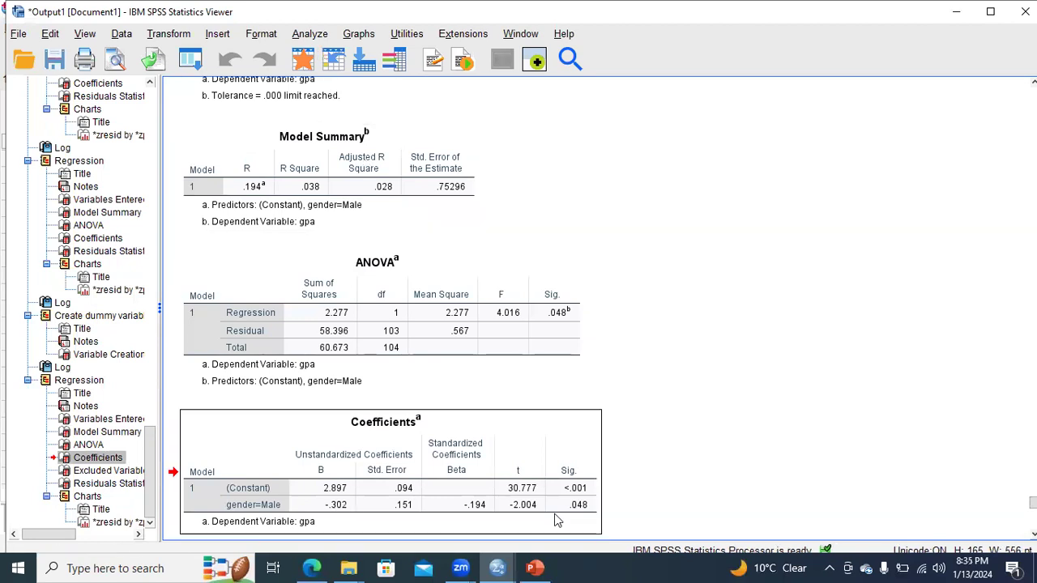
Return to the Example 1 data and compare the Gender_Male and Gender_Female columns
mouse_move(498, 567)
left_click(593, 517)
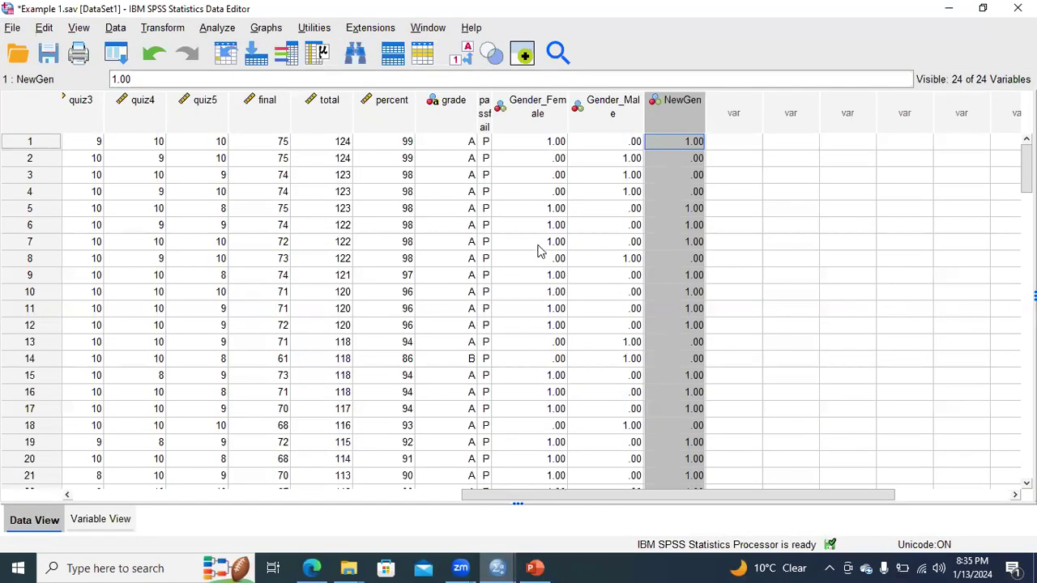
left_click(621, 123)
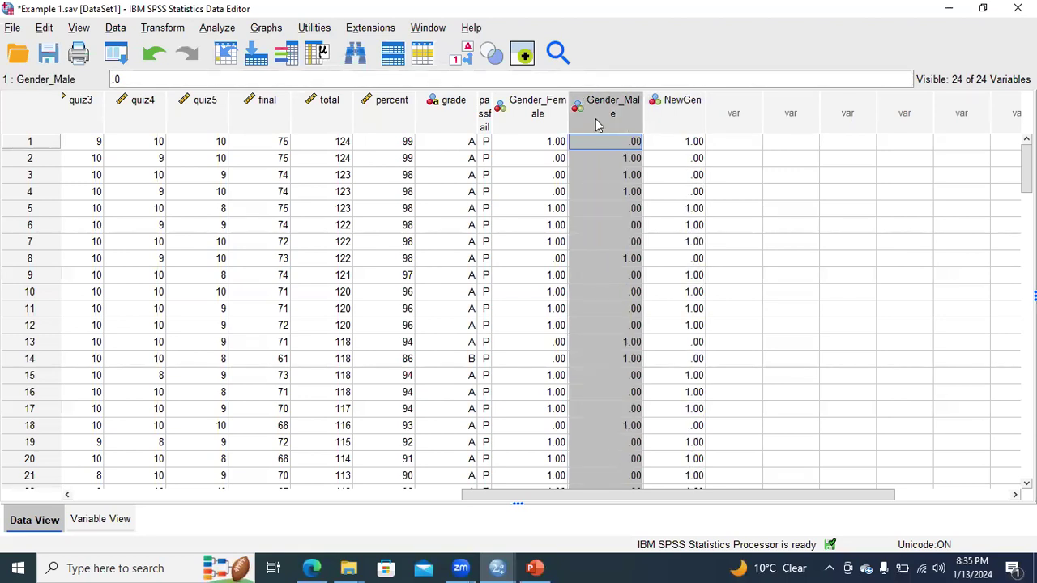
left_click(548, 125)
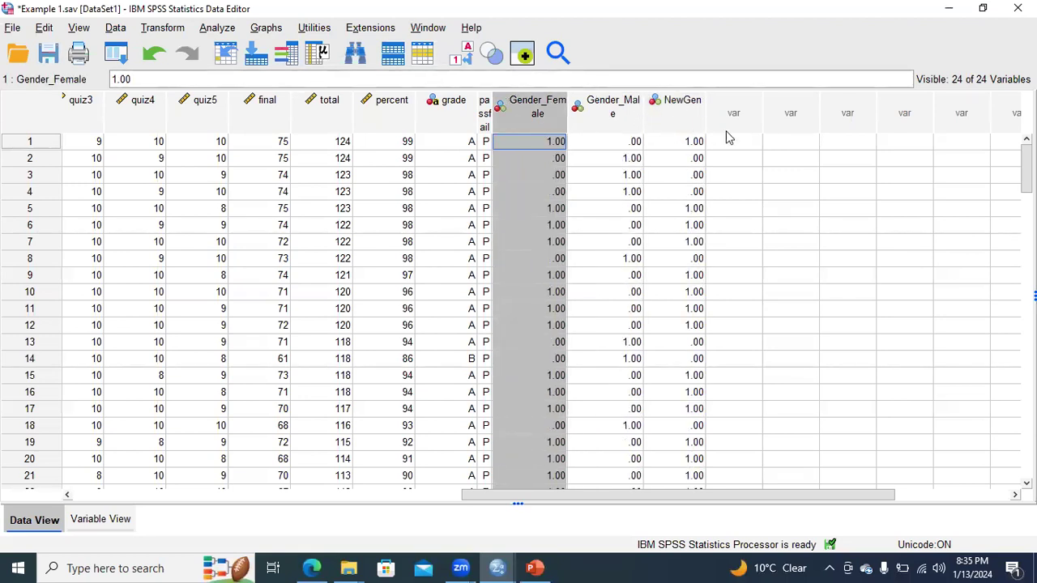
Remove the gender=Male dummy from the linear regression predictors and run gpa on gender=Female alone
left_click(217, 27)
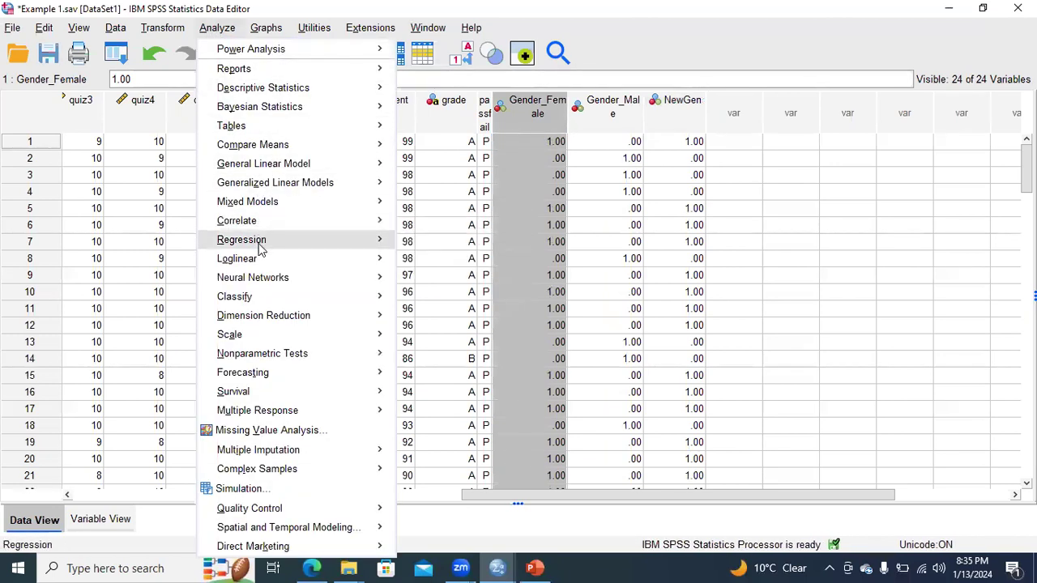
mouse_move(261, 243)
left_click(427, 263)
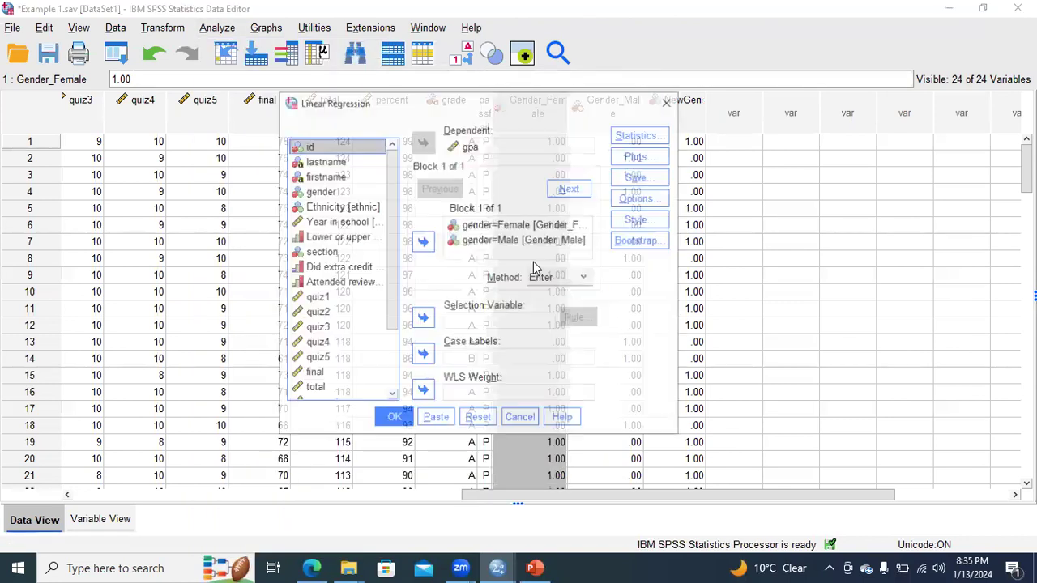
left_click(530, 241)
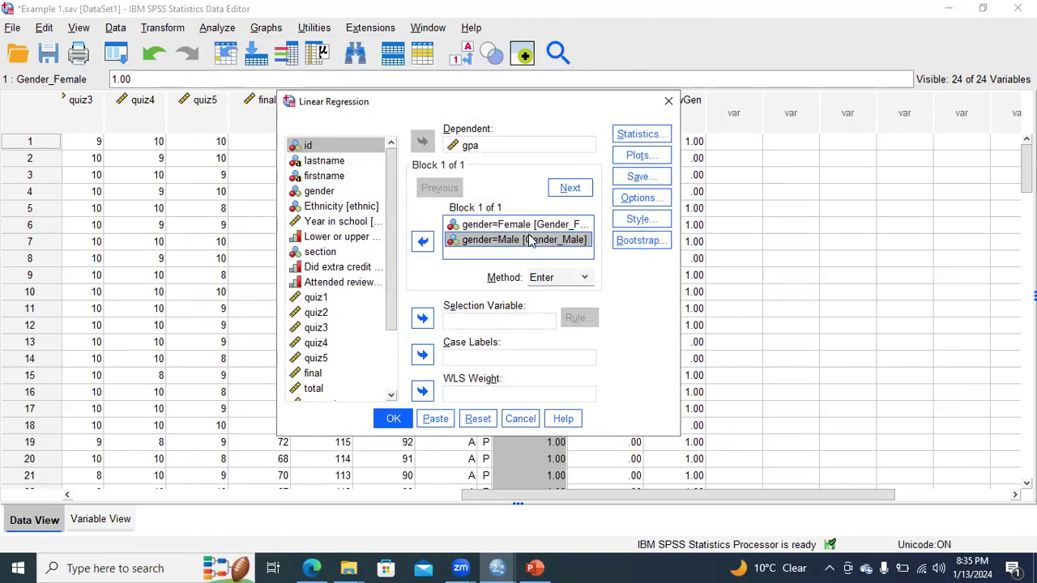
left_click(527, 227)
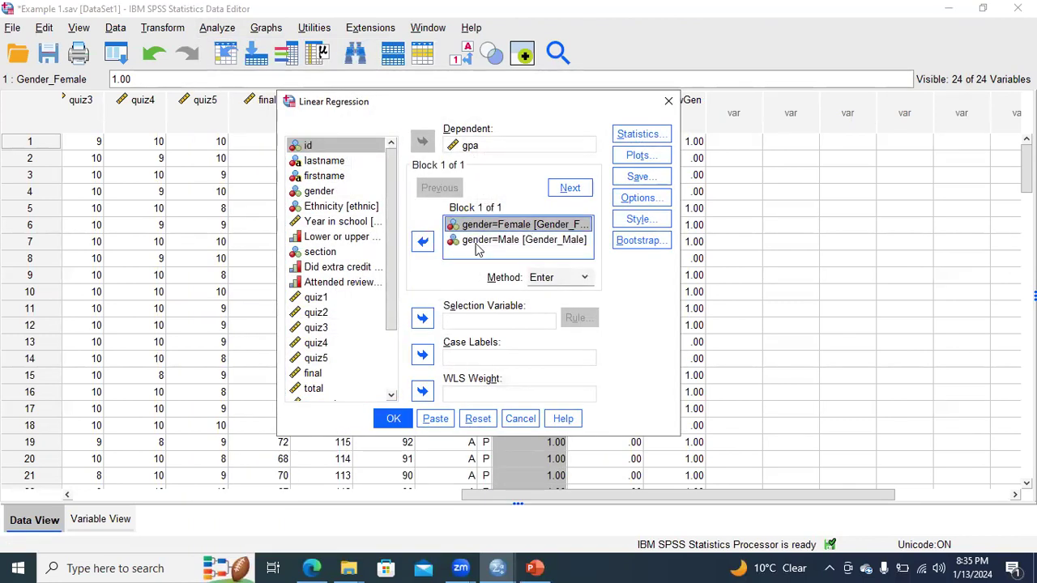
left_click_drag(390, 288, 397, 362)
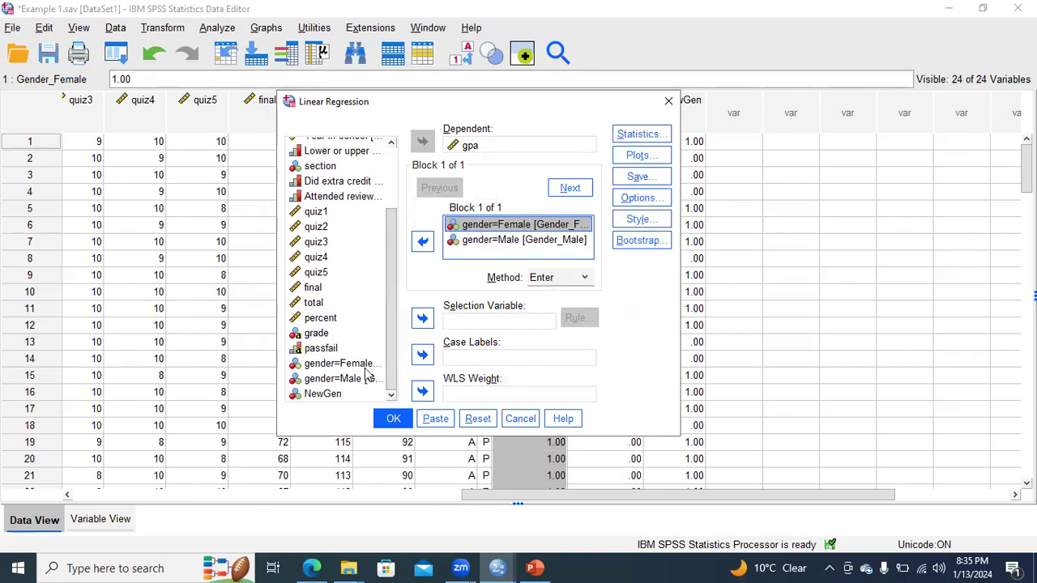
left_click(475, 242)
left_click(422, 240)
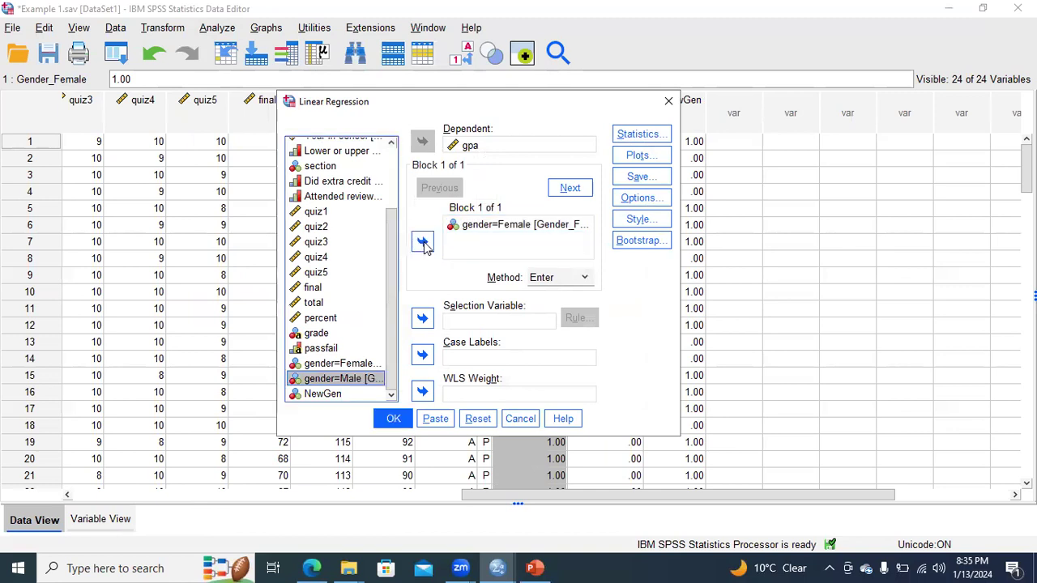
left_click(354, 364)
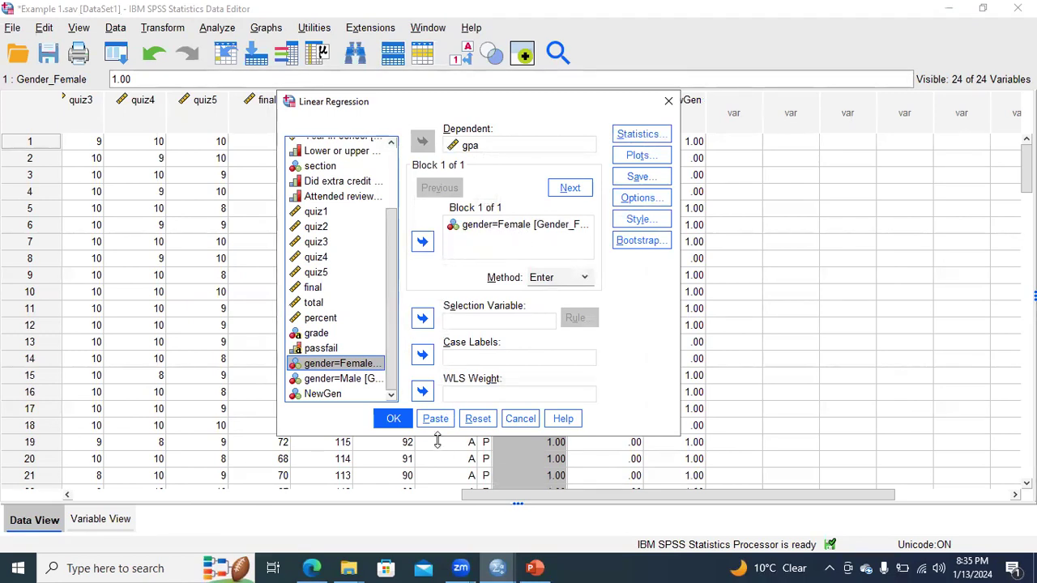
left_click(392, 418)
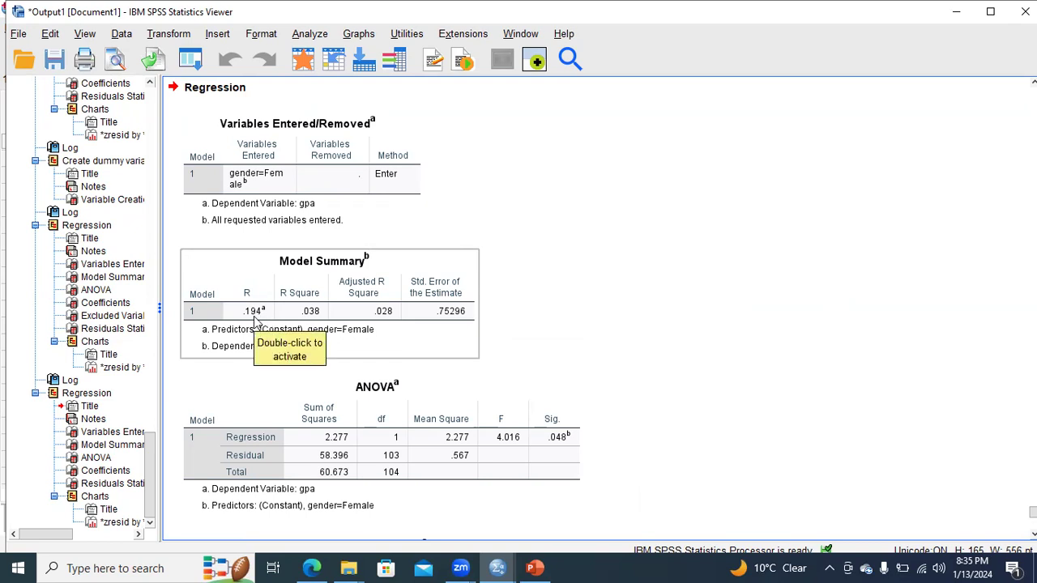
Examine the Model Summary, ANOVA and Coefficients tables of the gpa regression on gender=Female
left_click(356, 340)
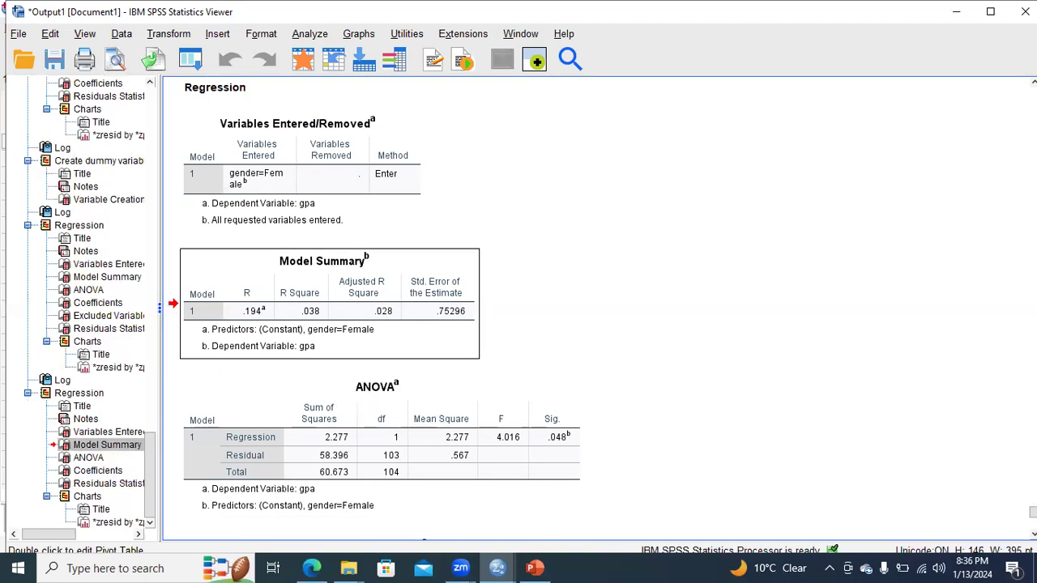
scroll(373, 308, "down", 4)
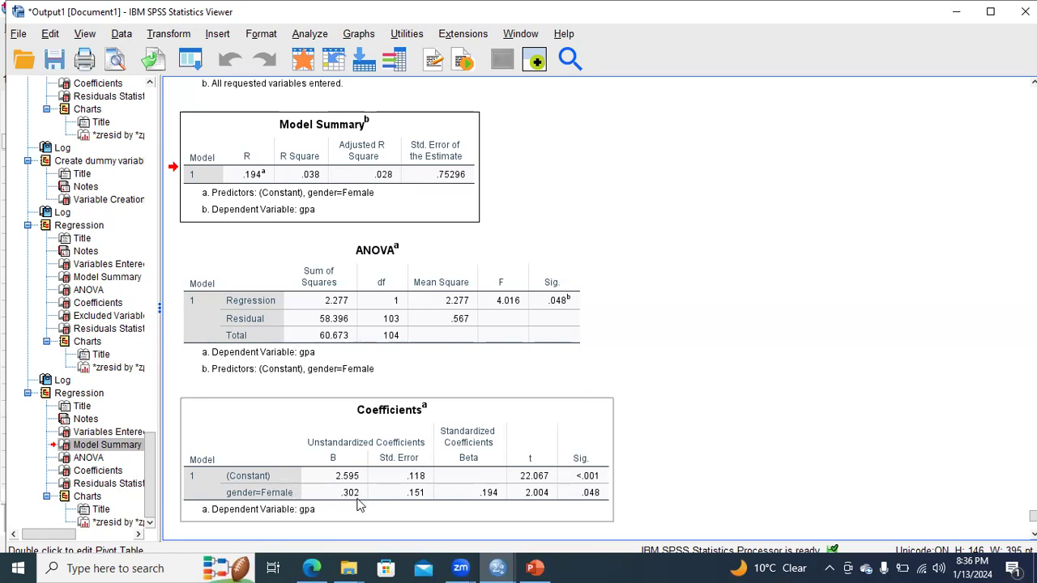
left_click_drag(360, 503, 726, 200)
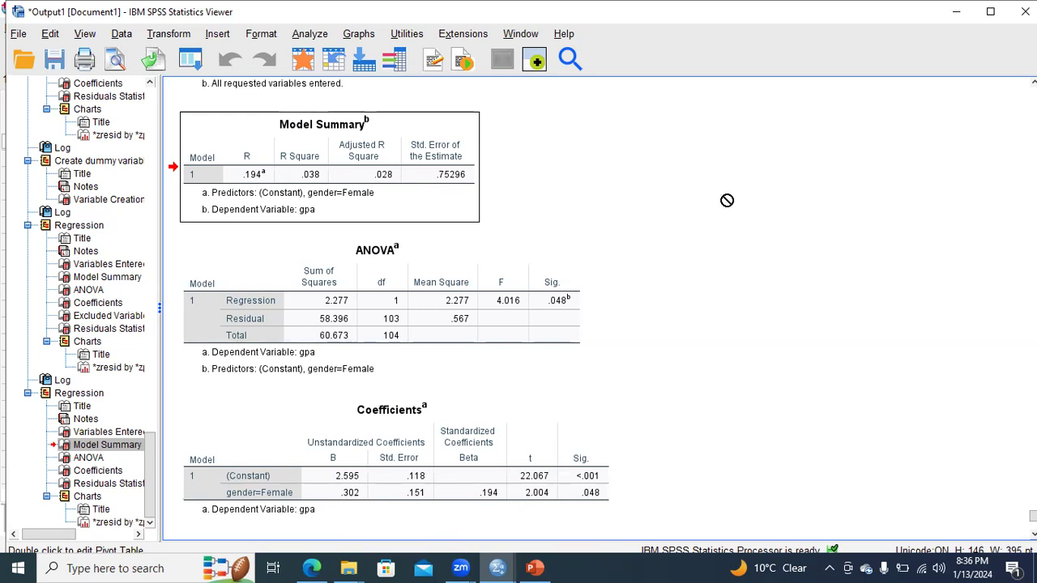
left_click(727, 200)
Replace gender=Female with gender=Male as the only independent variable and run the linear regression on gpa
left_click(308, 34)
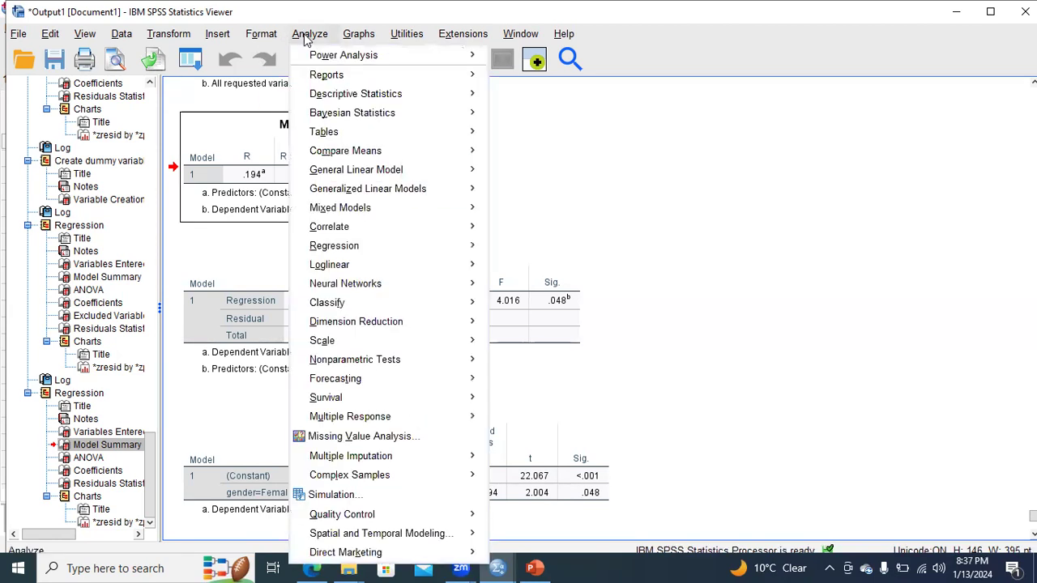
mouse_move(378, 232)
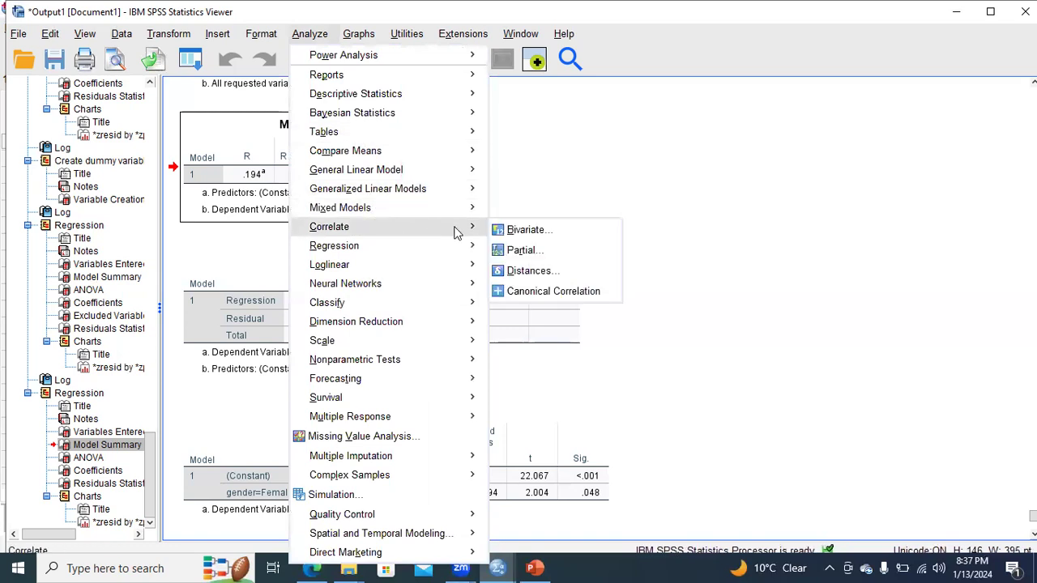
mouse_move(442, 243)
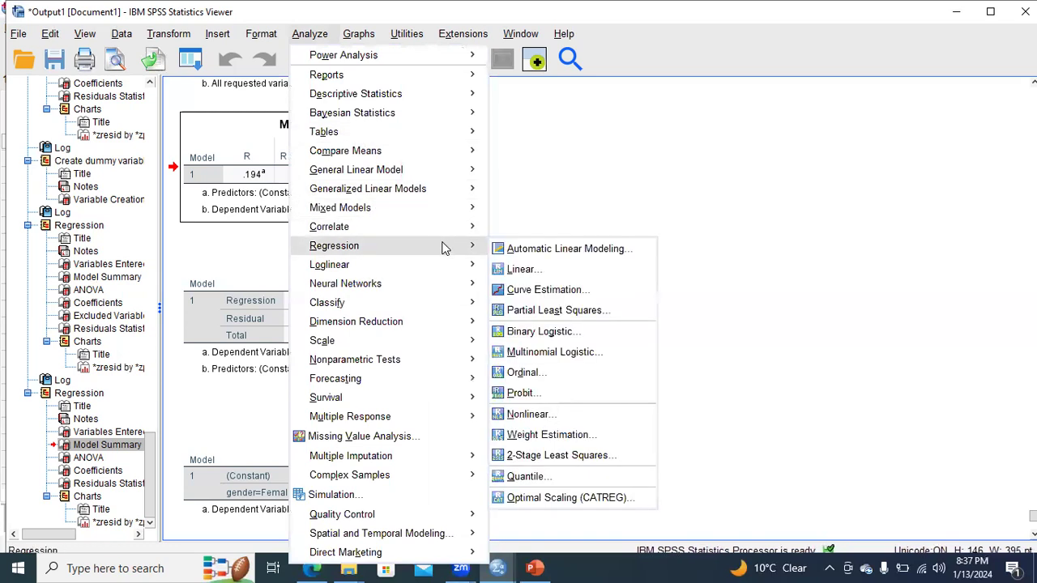
left_click(522, 269)
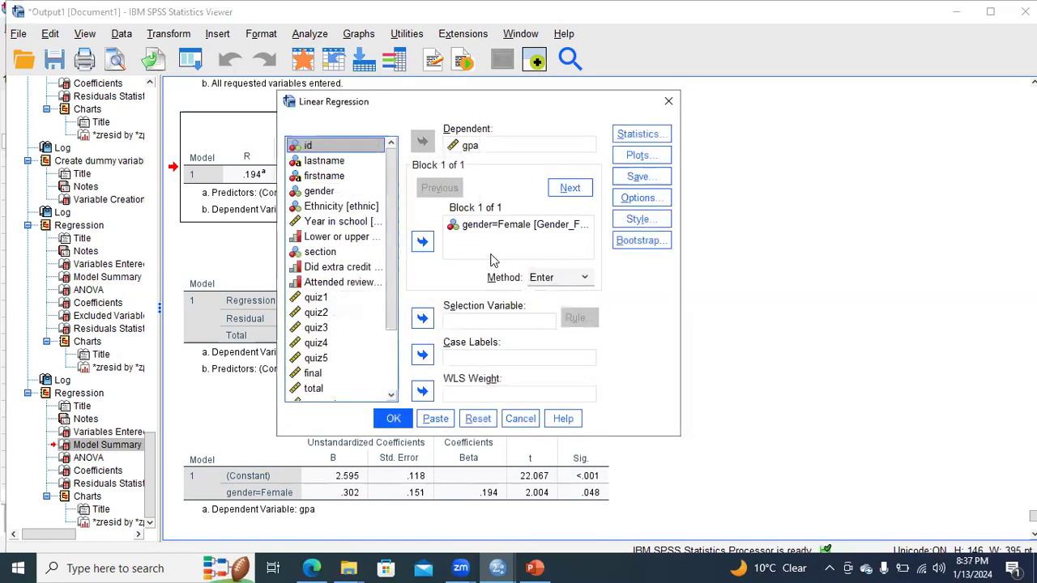
left_click(489, 228)
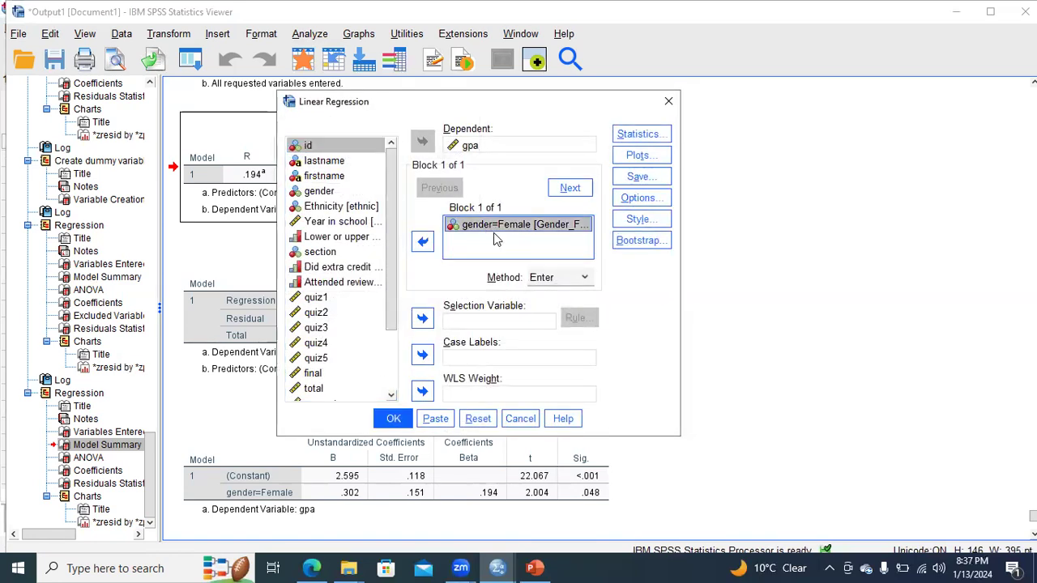
left_click(422, 241)
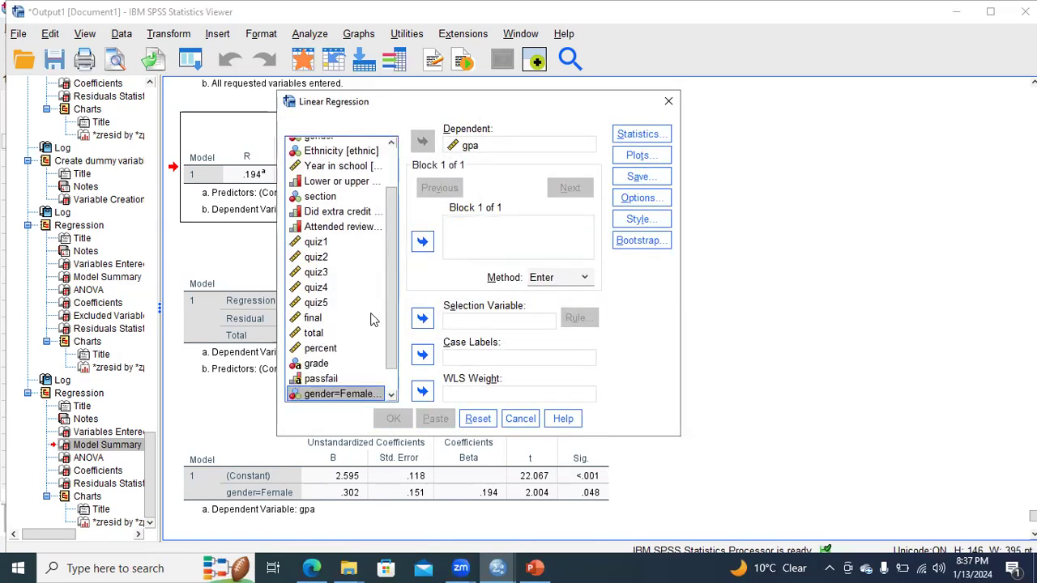
scroll(387, 327, "down", 1)
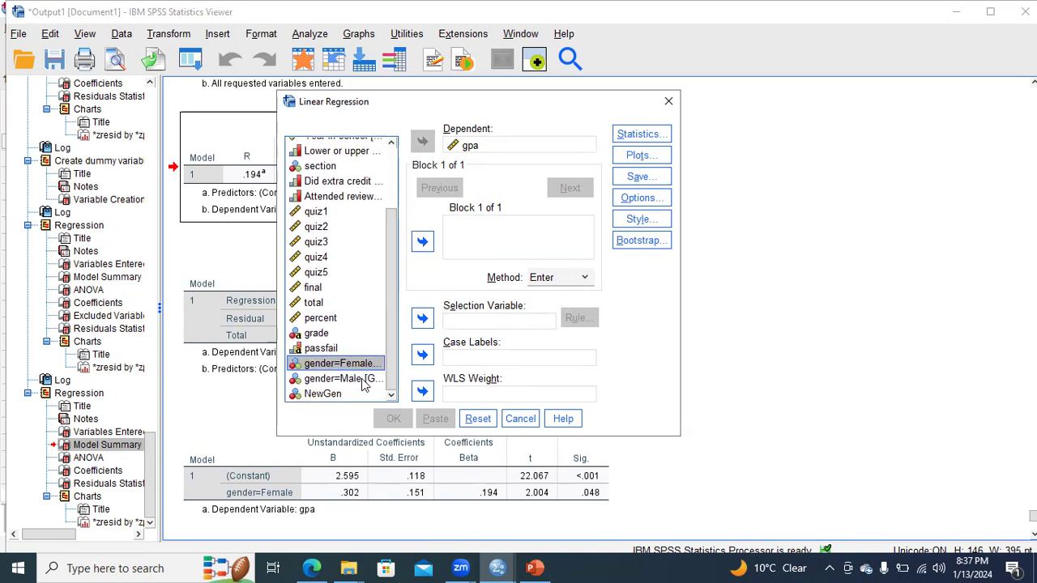
left_click(364, 379)
left_click(423, 241)
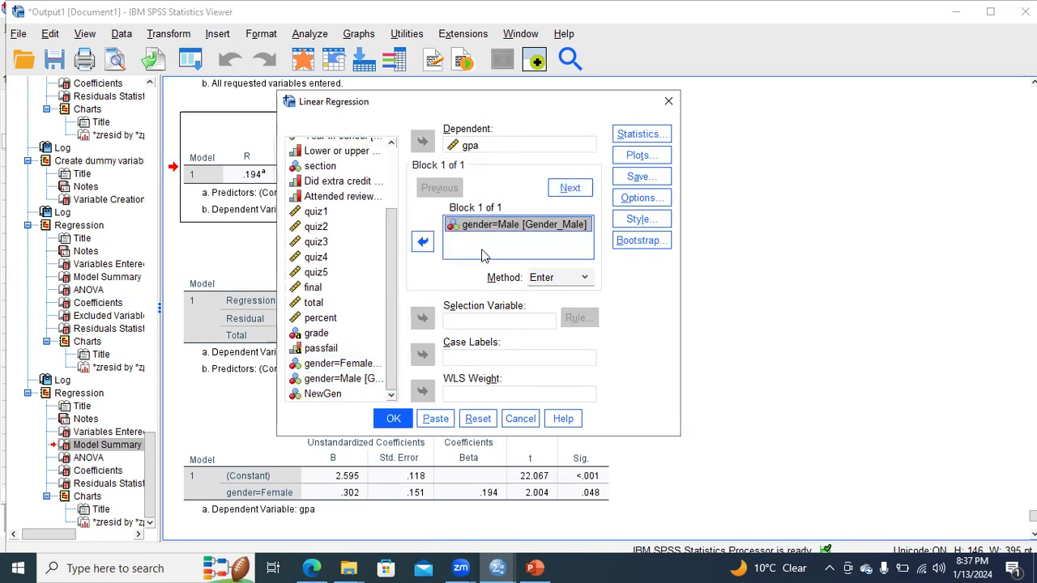
left_click(393, 418)
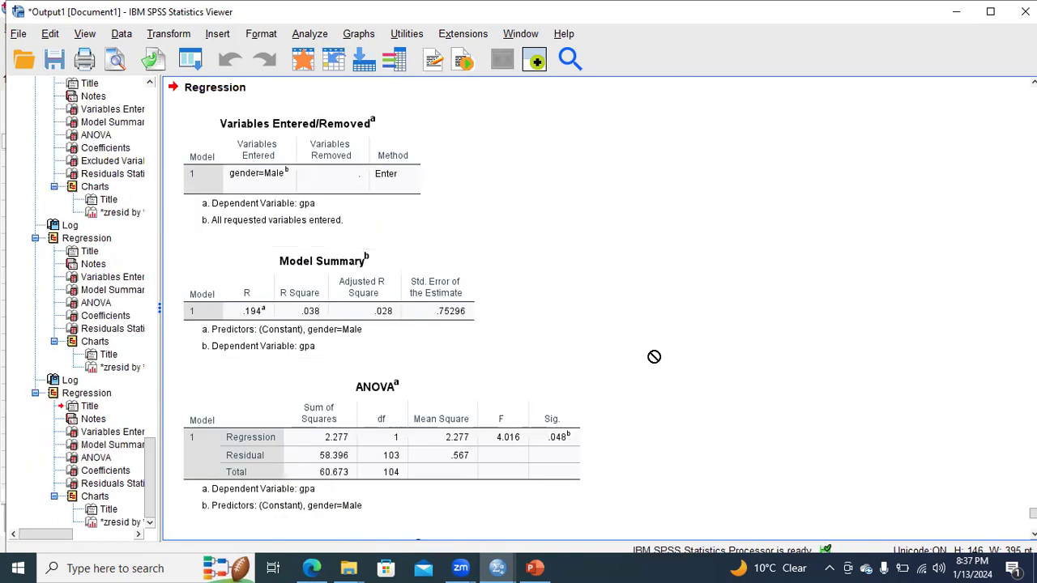
Review the output tables of the gender=Male regression and switch to PowerPoint's 10 Cases of Regression slide
scroll(567, 307, "down", 15)
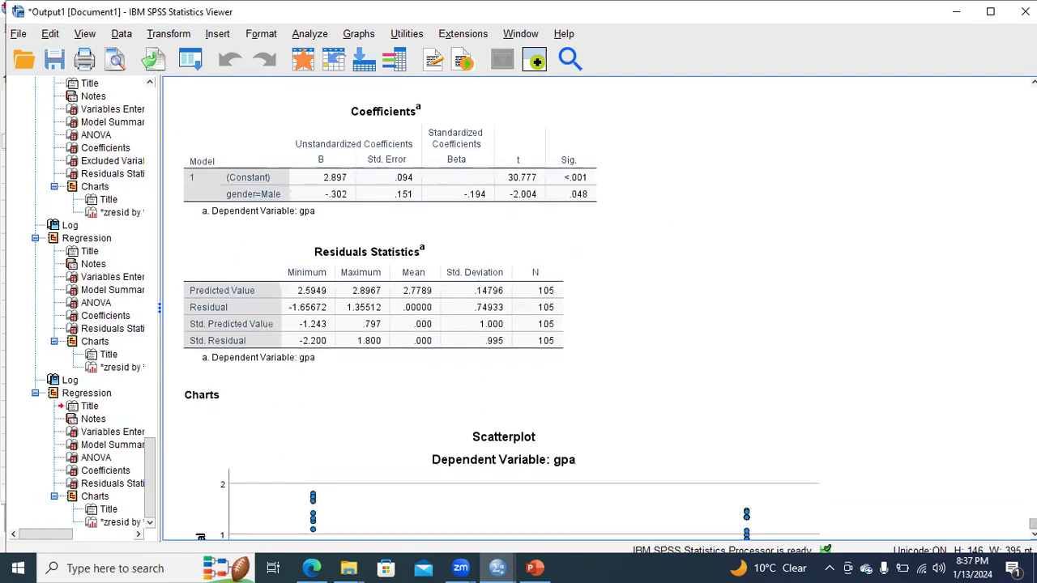
scroll(567, 307, "up", 5)
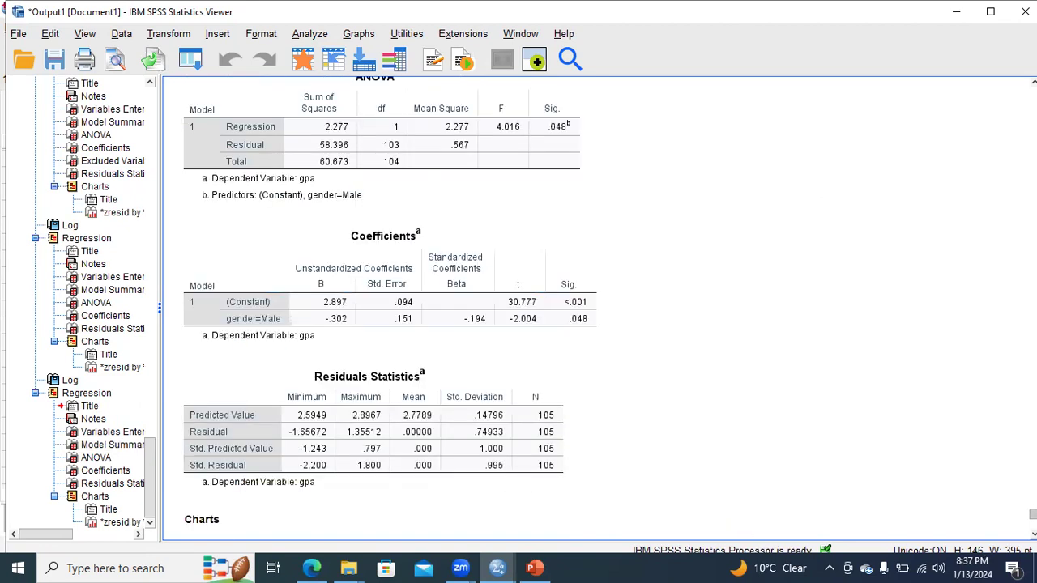
scroll(627, 287, "up", 3)
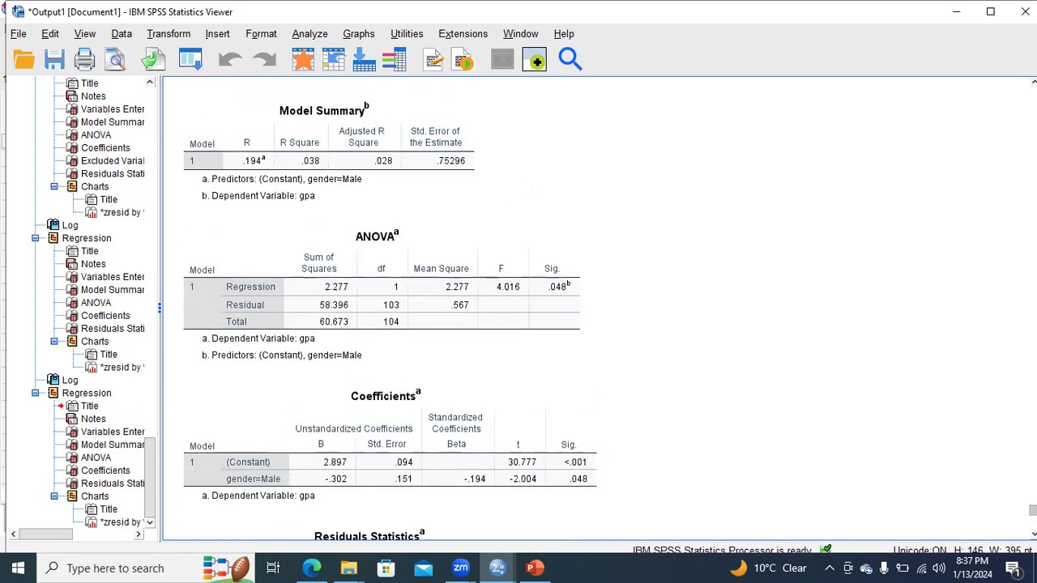
left_click(269, 165)
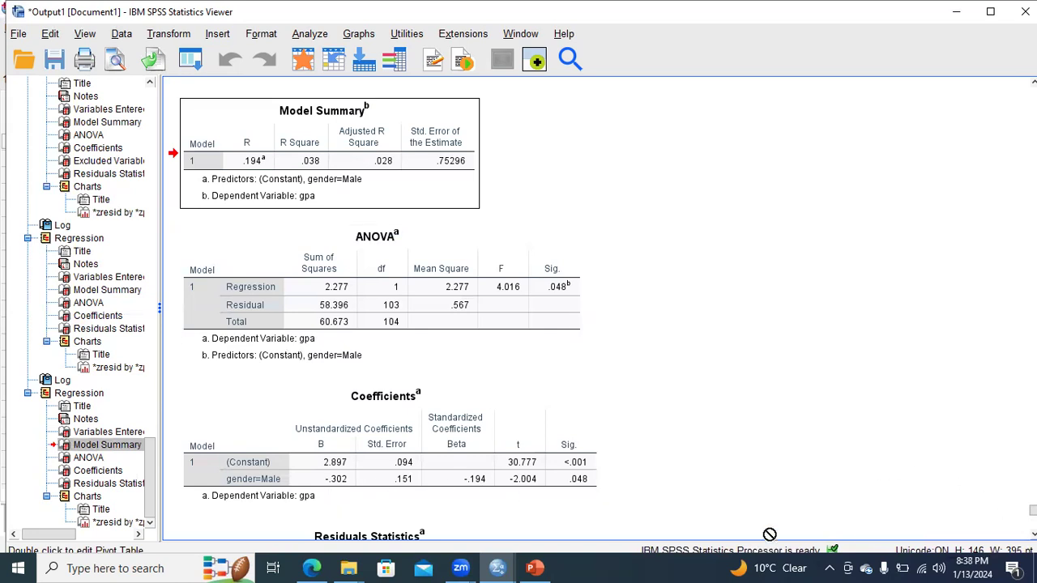
left_click(547, 564)
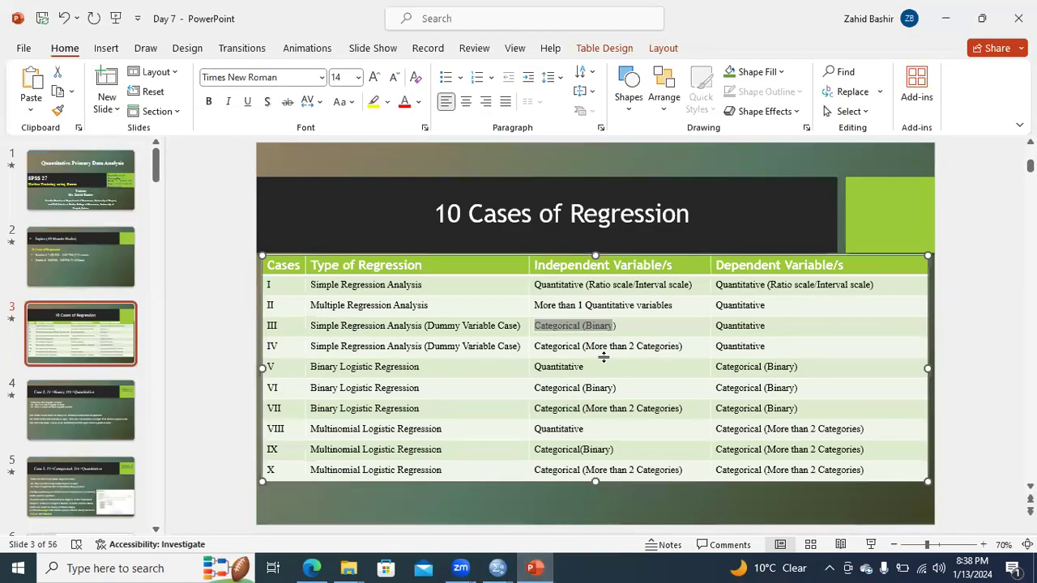
Highlight Case III's Categorical (Binary) entry on the slide, switch to the SPSS Data Editor and select the NewGen column
left_click_drag(627, 326, 569, 329)
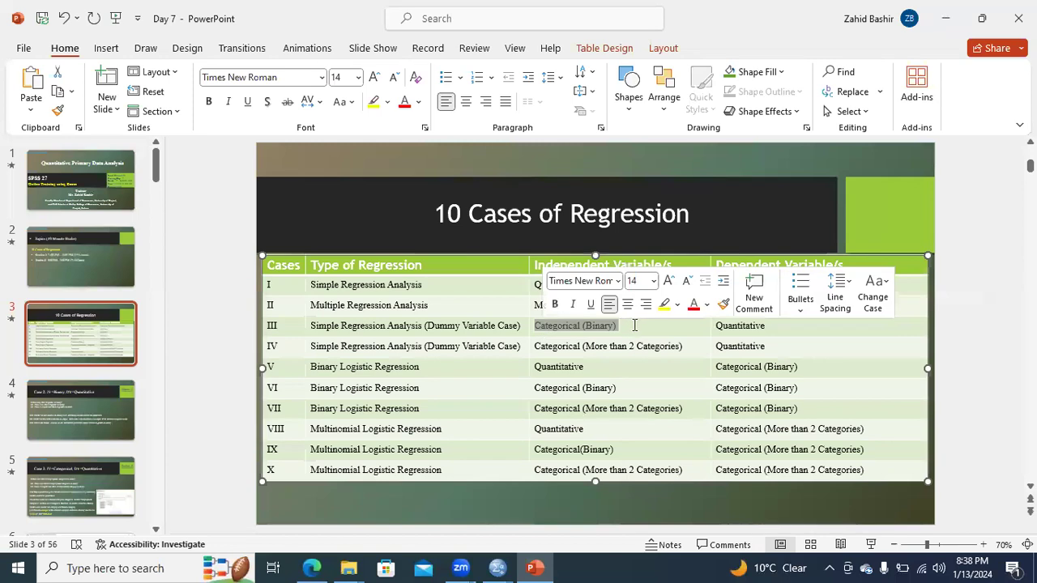
left_click(498, 567)
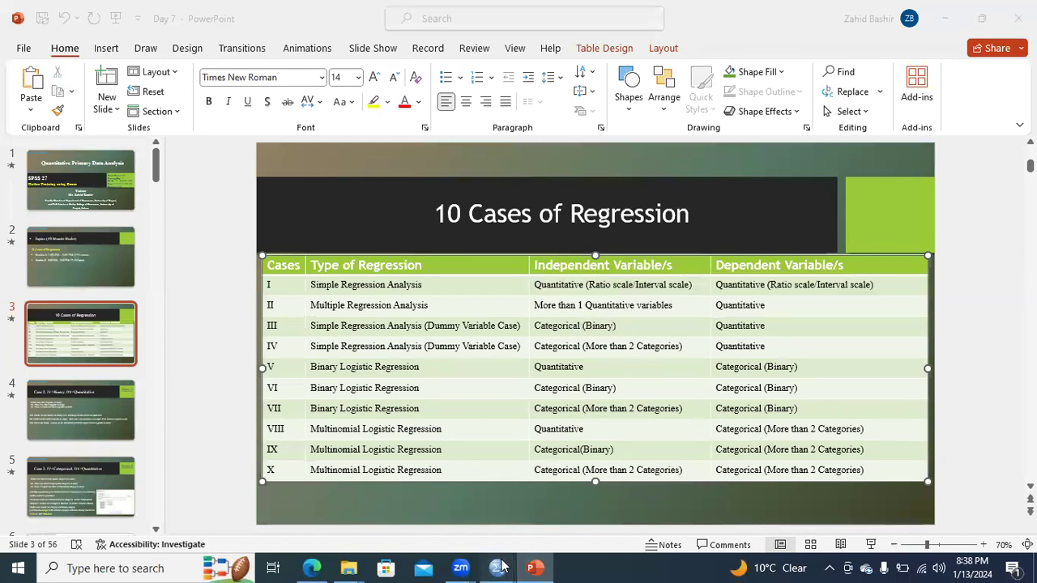
left_click(527, 535)
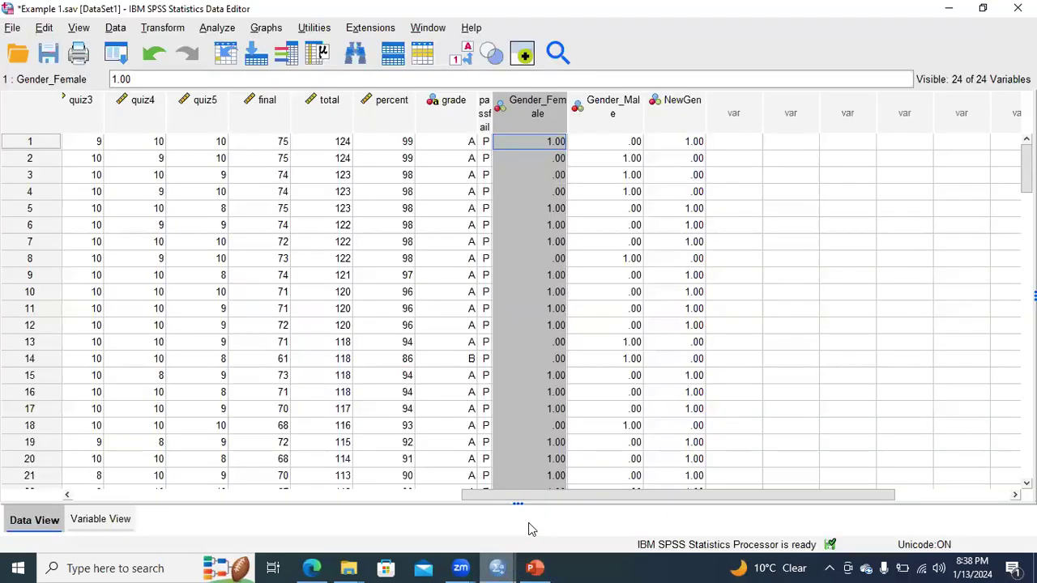
left_click(690, 106)
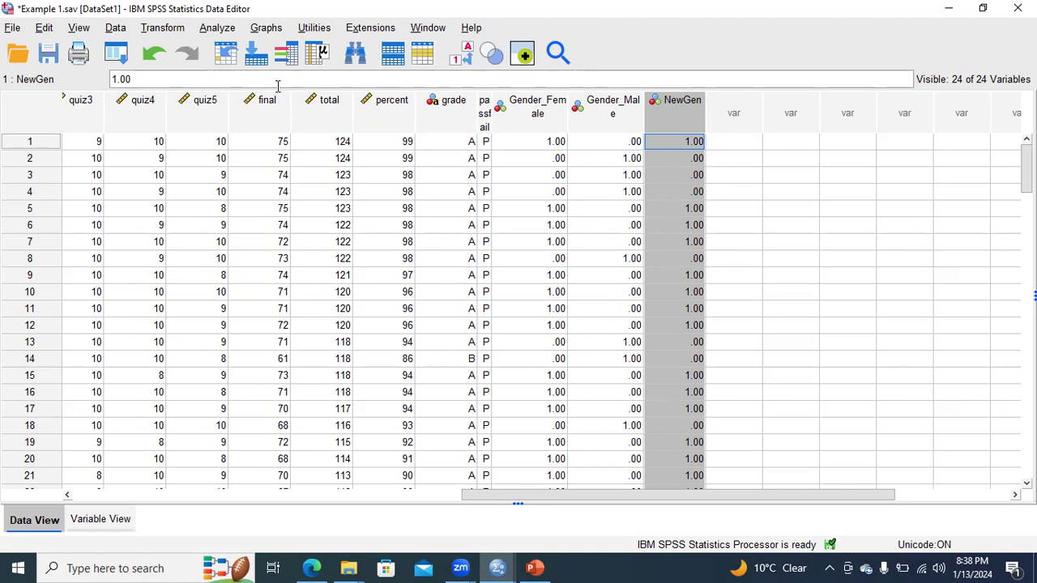
Open the Linear Regression setup and replace gender=Male with NewGen as the only independent variable for gpa
left_click(219, 29)
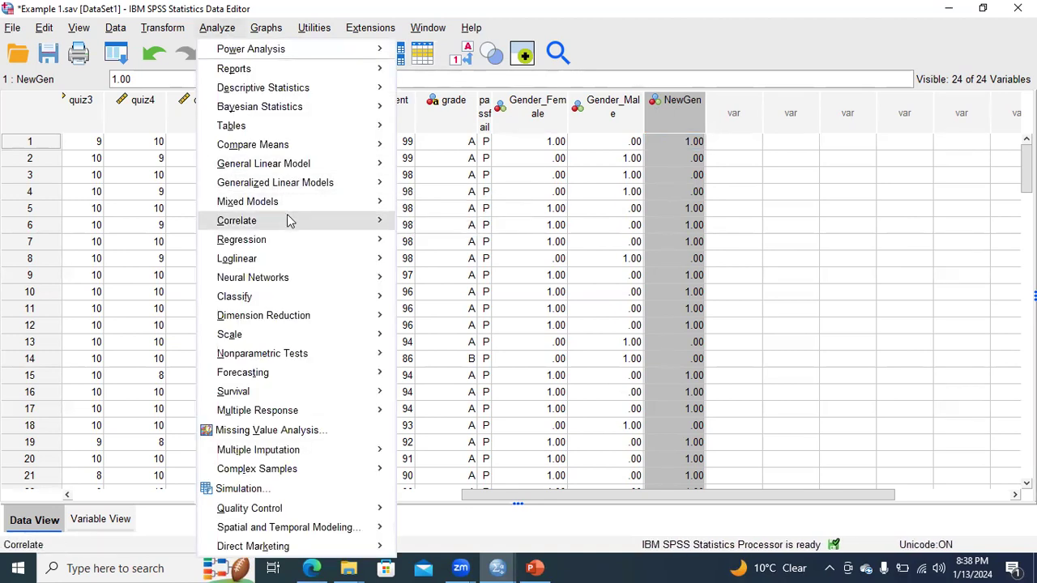
mouse_move(295, 248)
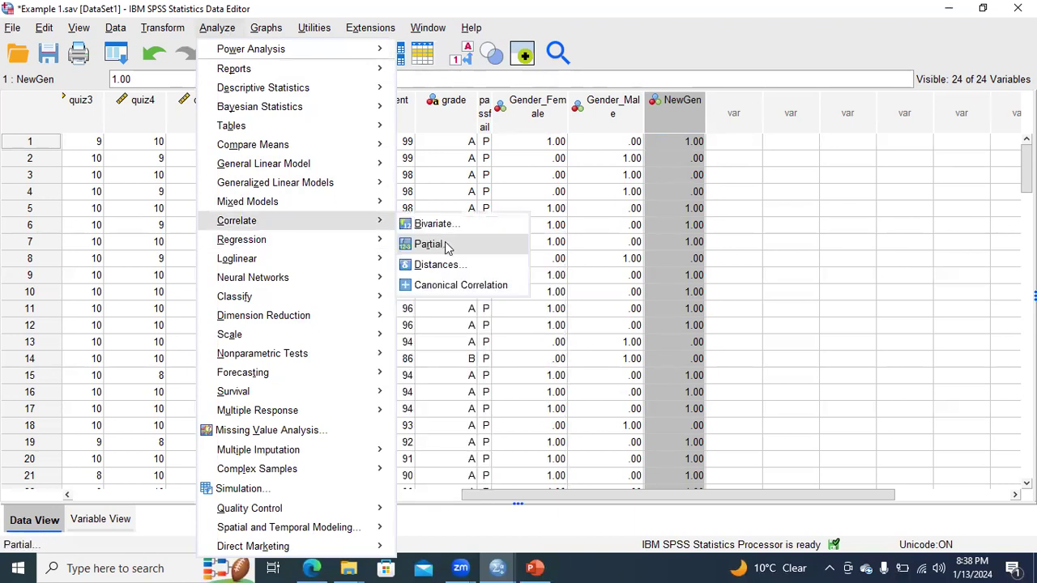
left_click(430, 262)
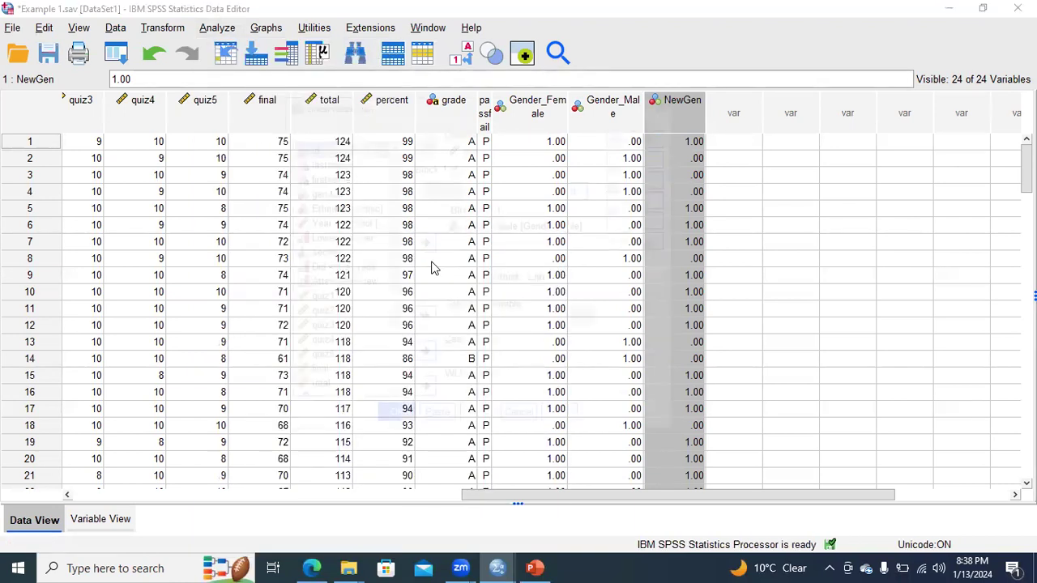
left_click(559, 234)
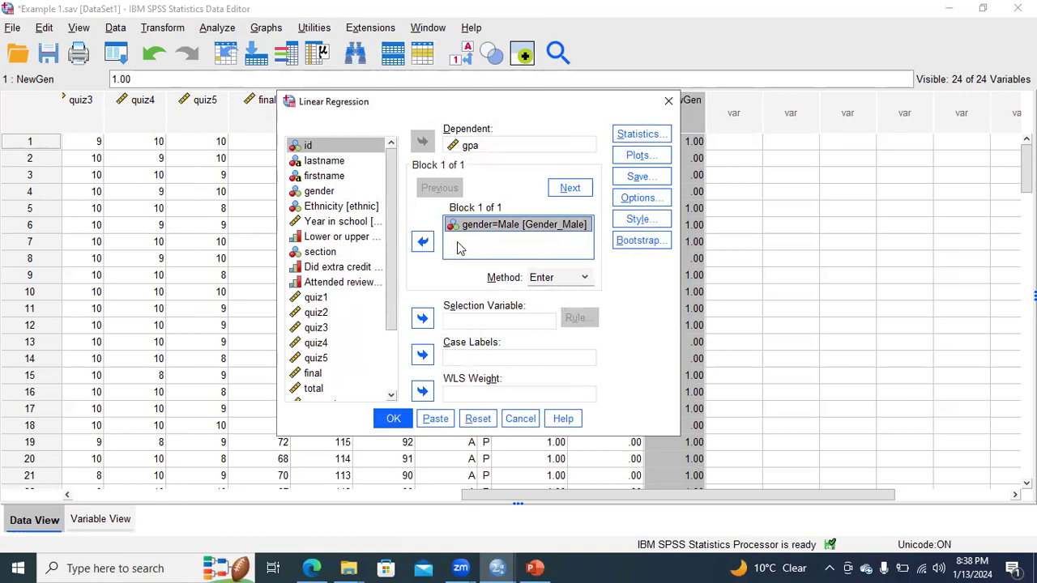
left_click(422, 241)
scroll(394, 280, "down", 1)
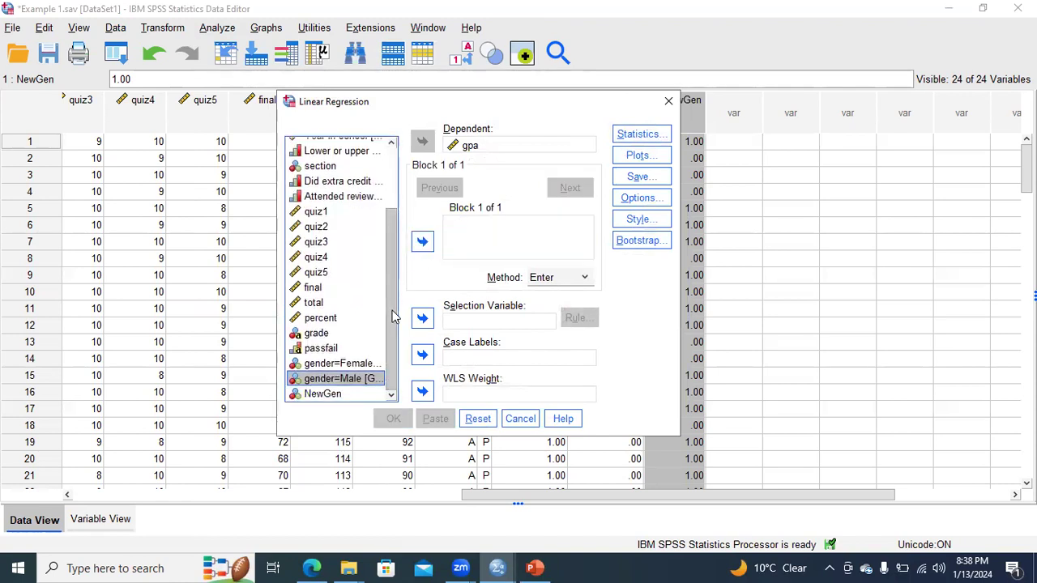
left_click(343, 395)
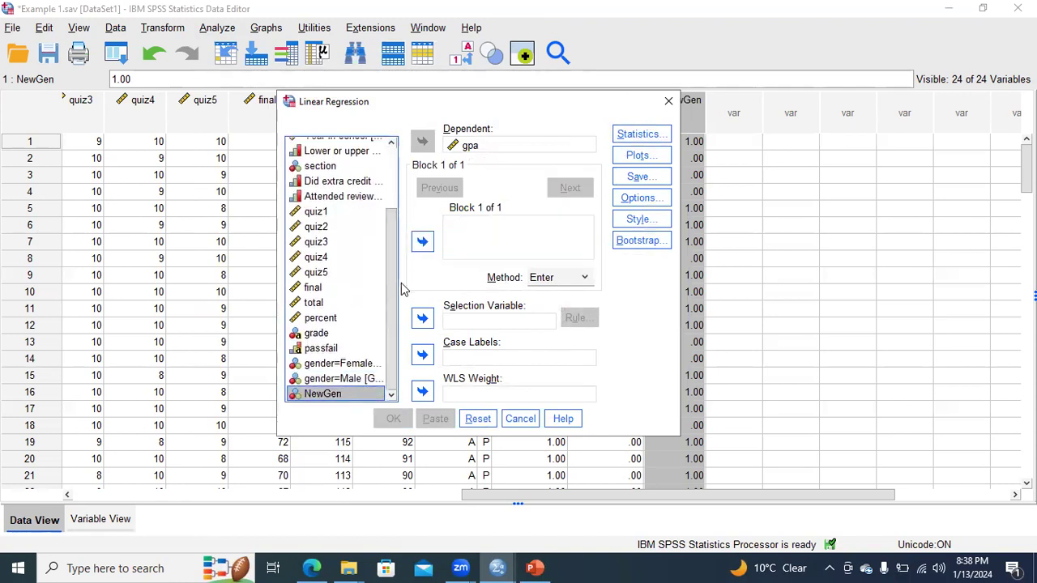
left_click(422, 241)
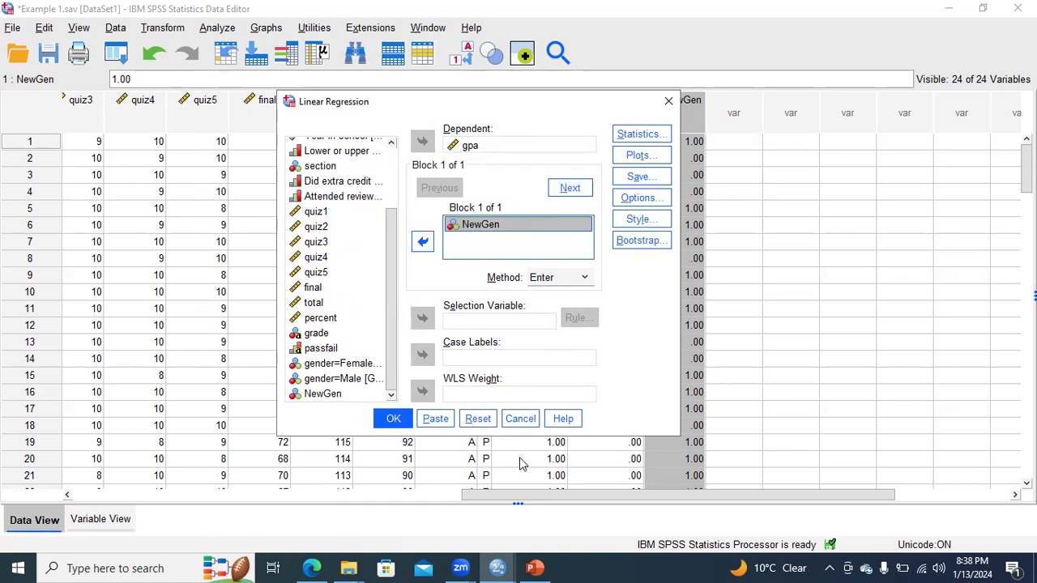
Switch to PowerPoint to highlight Case III's independent and dependent variable types, and return to the SPSS Data Editor
left_click(534, 568)
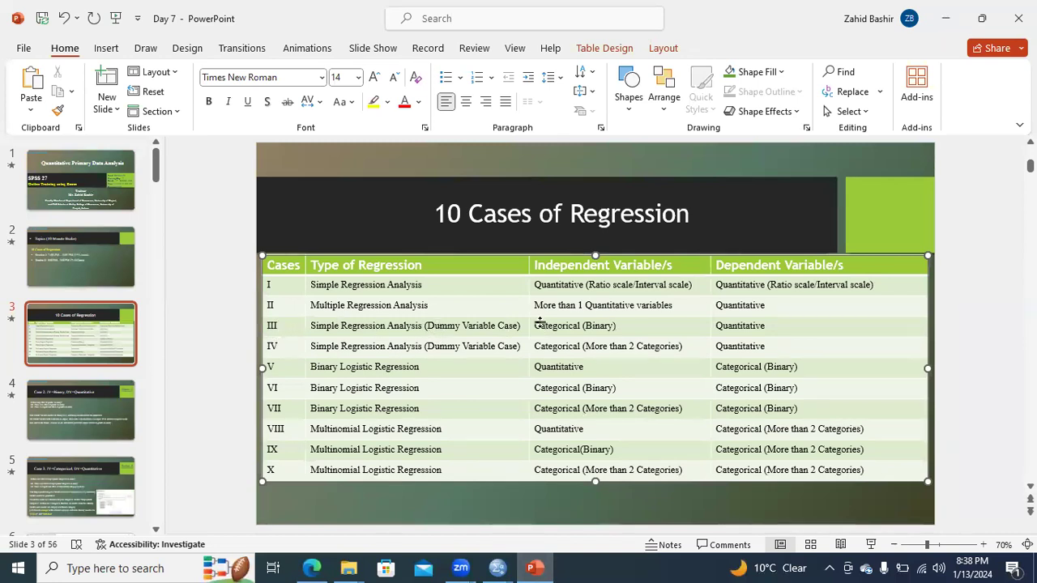
left_click_drag(538, 324, 609, 325)
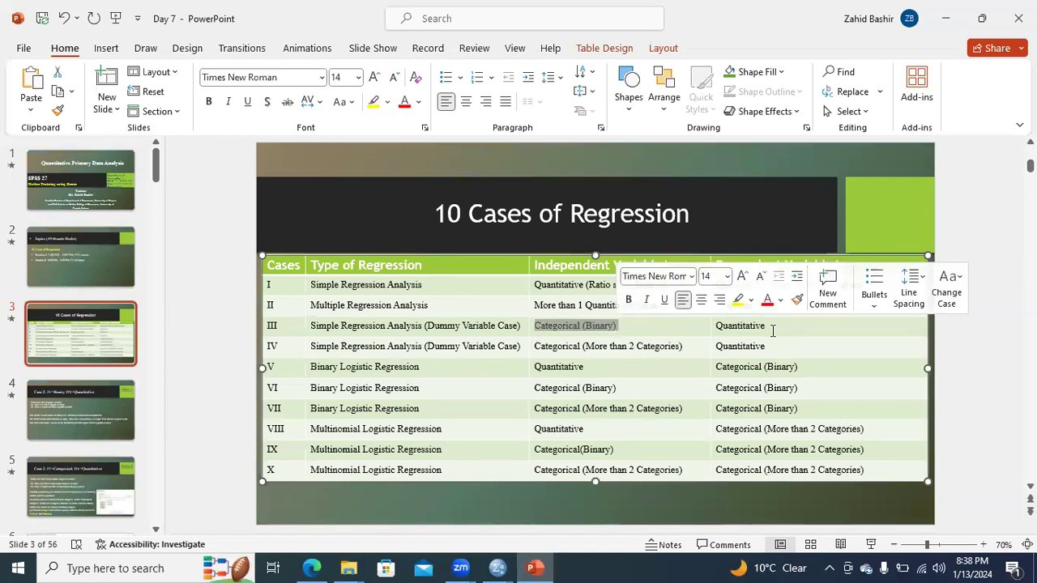
double_click(726, 327)
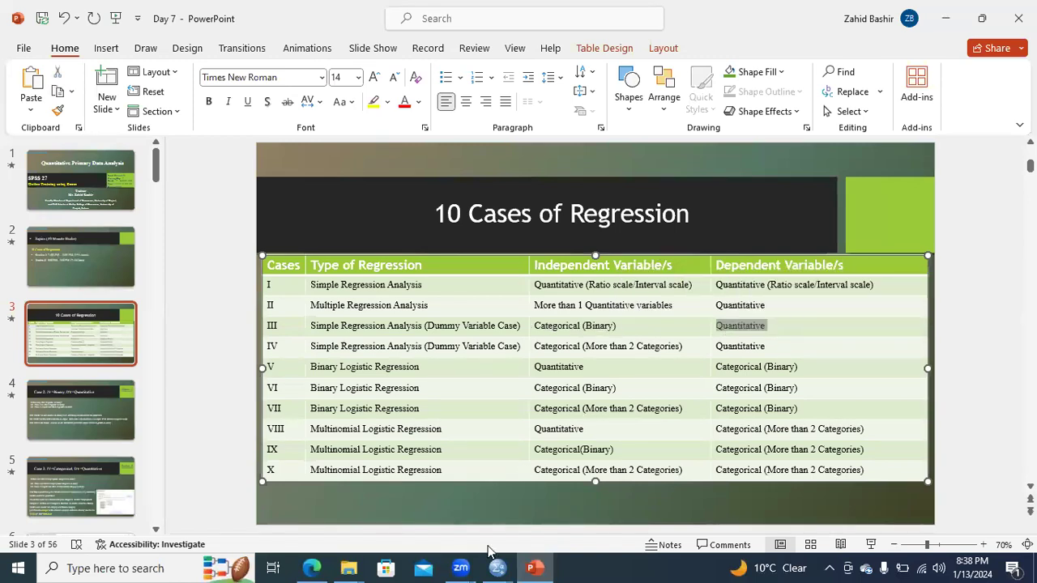
mouse_move(498, 567)
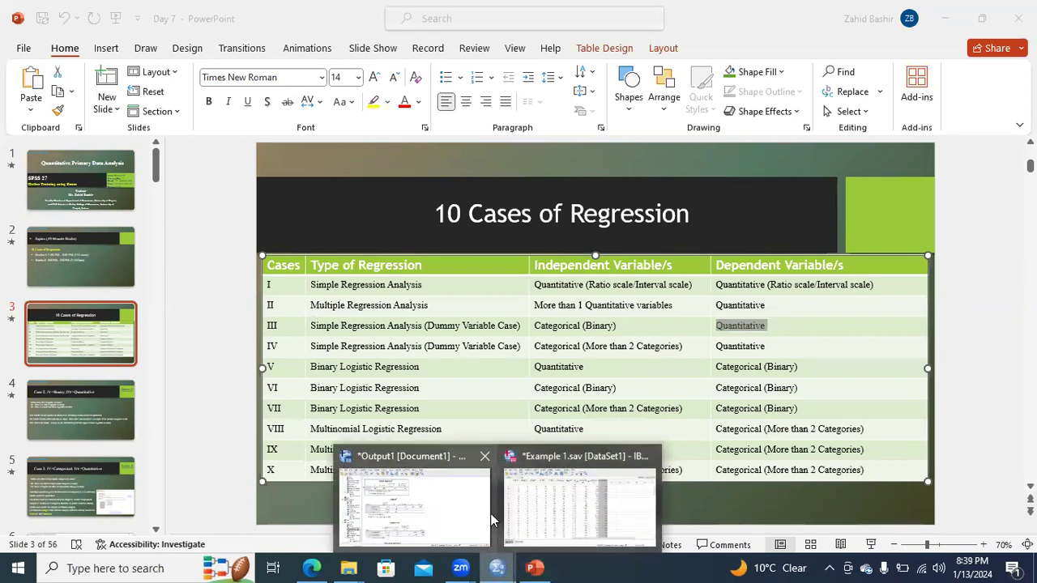
left_click(532, 517)
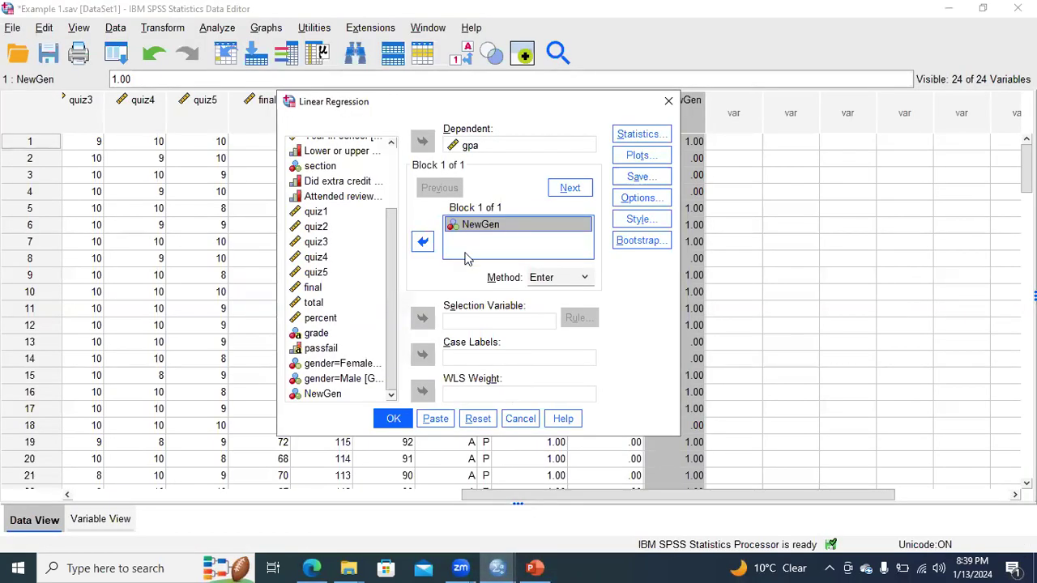
Run the linear regression of gpa on NewGen, review its output tables and switch back to the PowerPoint case list
left_click(394, 420)
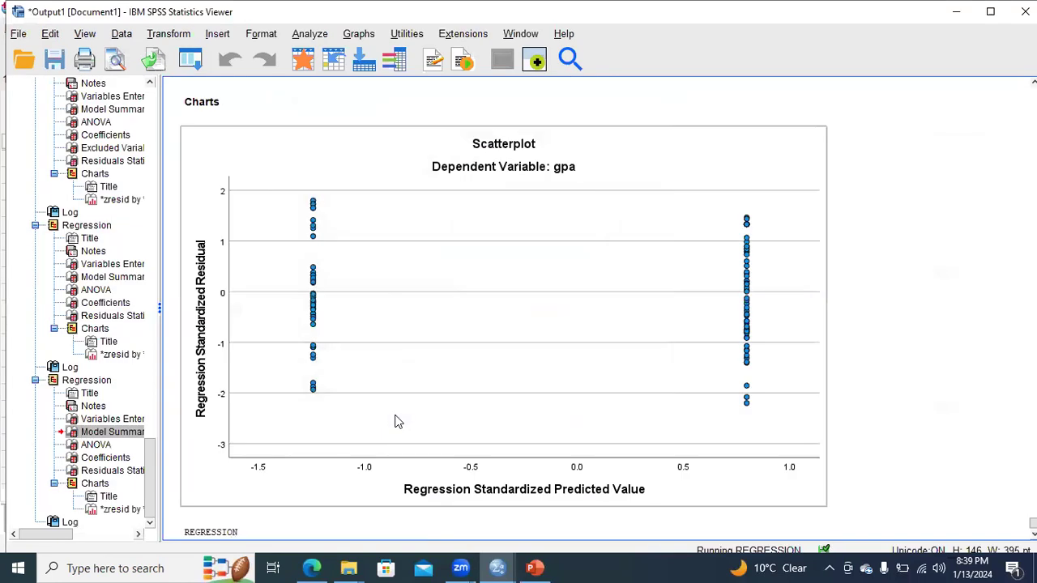
left_click(341, 299)
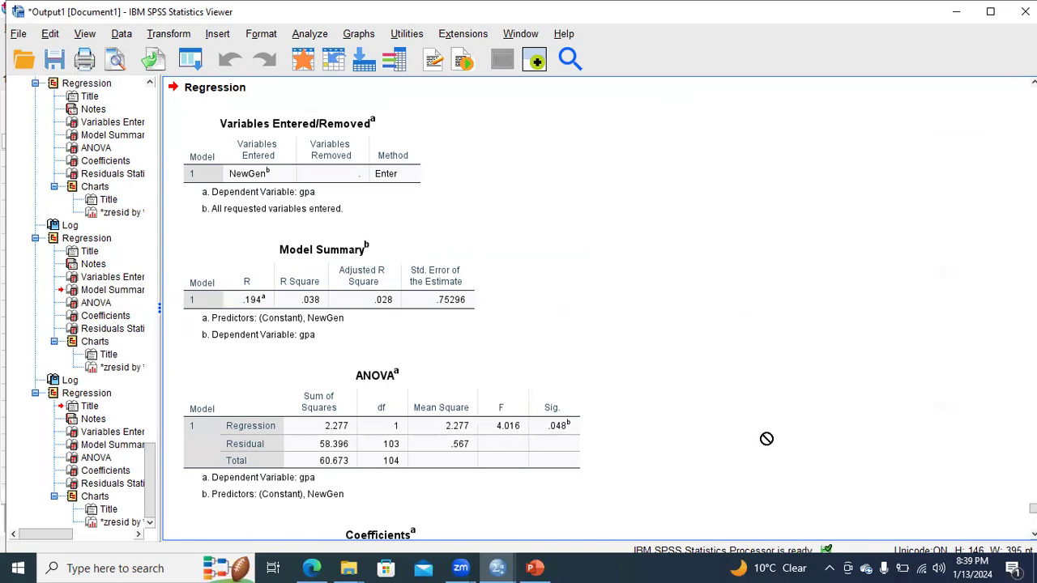
scroll(599, 311, "down", 5)
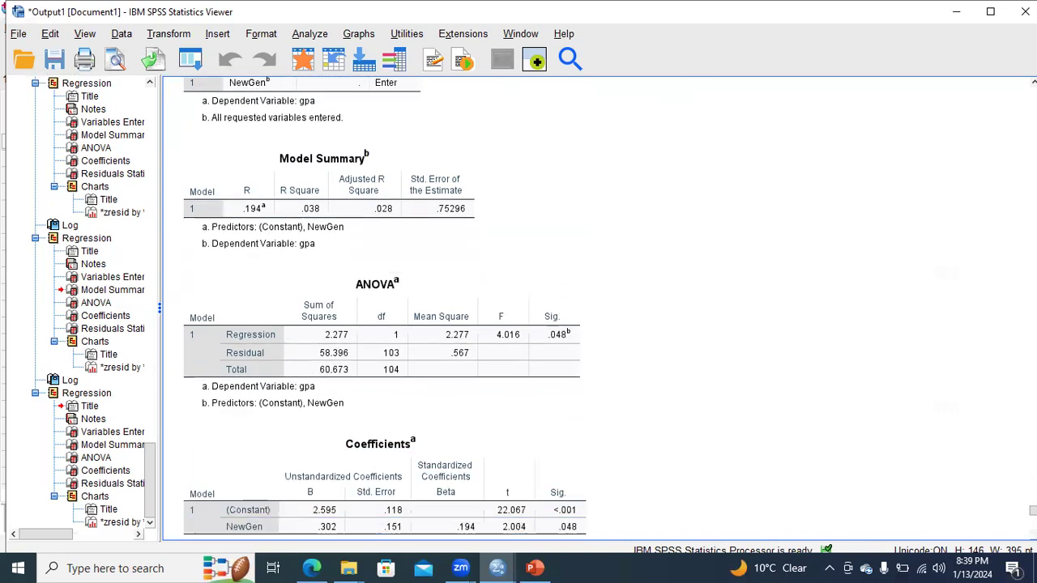
scroll(377, 311, "down", 3)
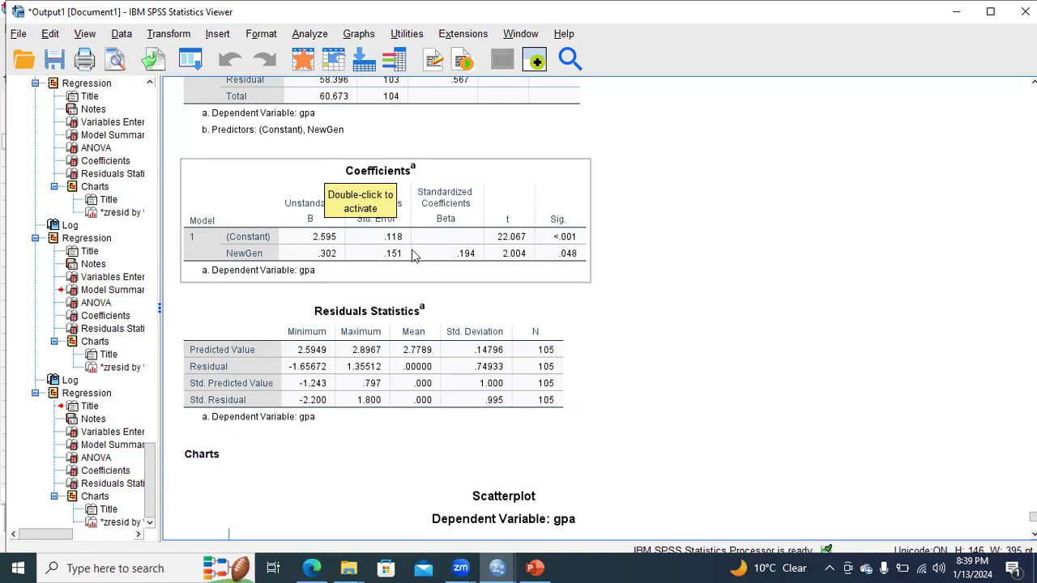
left_click(534, 567)
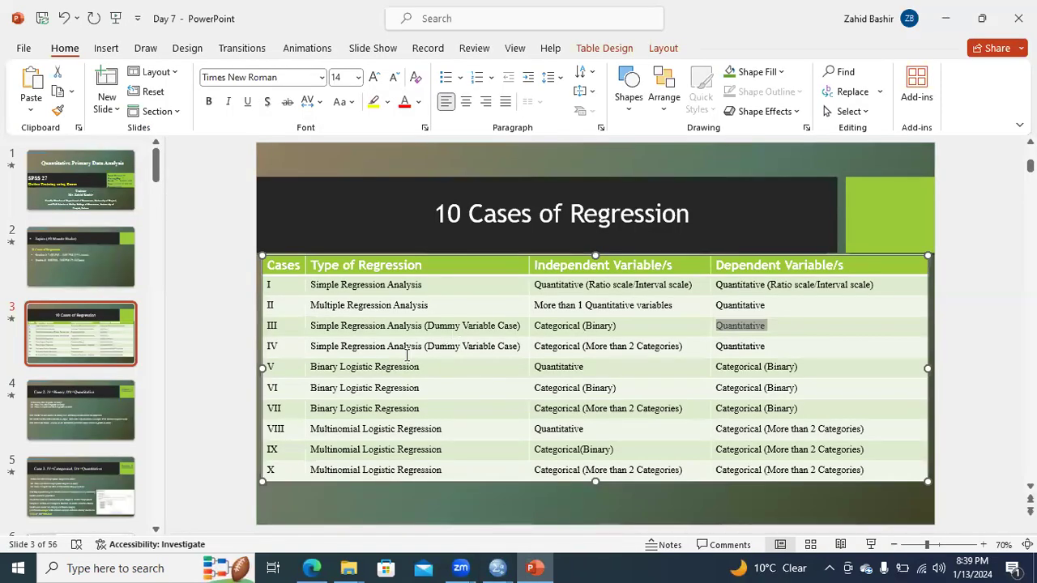
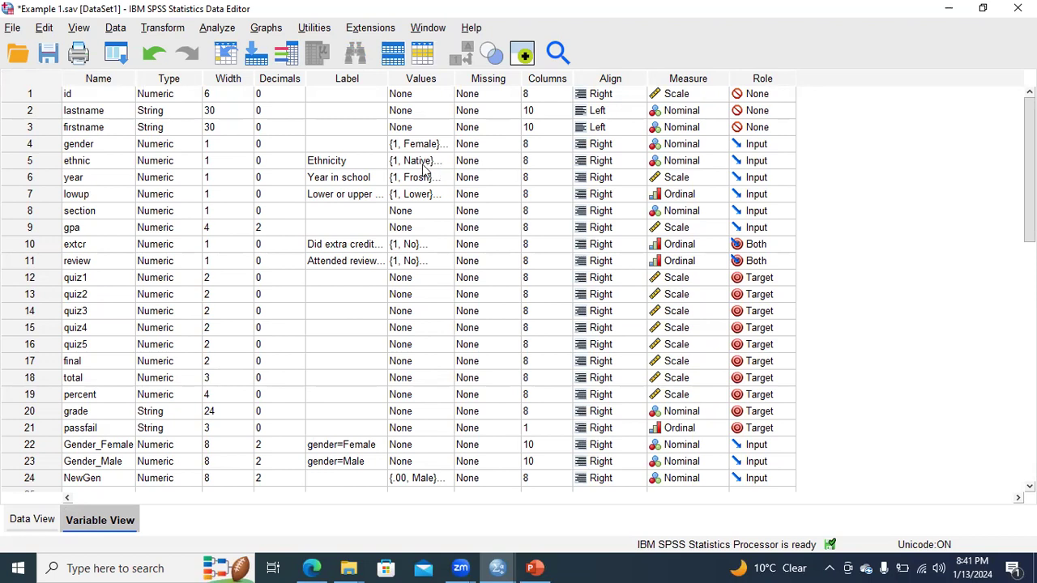
In SPSS Variable View, inspect the value labels of the ethnic and year variables without changing them
left_click(49, 168)
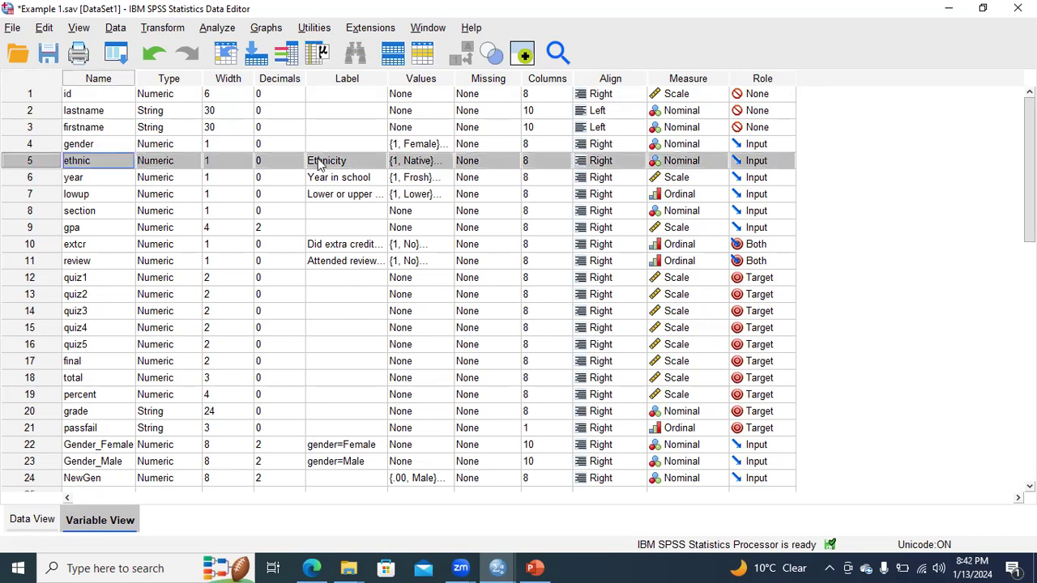
left_click(443, 162)
left_click(444, 162)
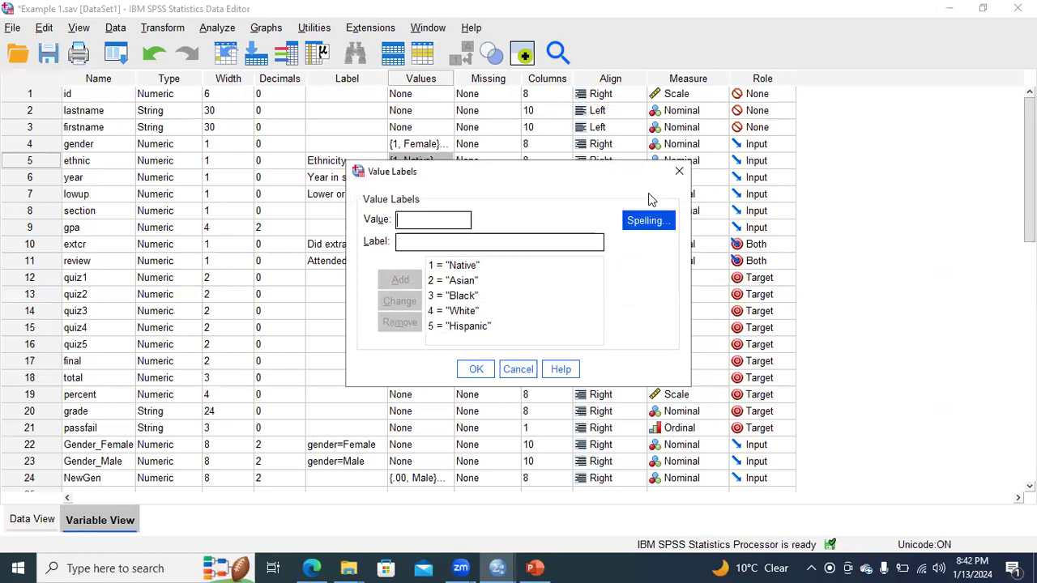
left_click(678, 171)
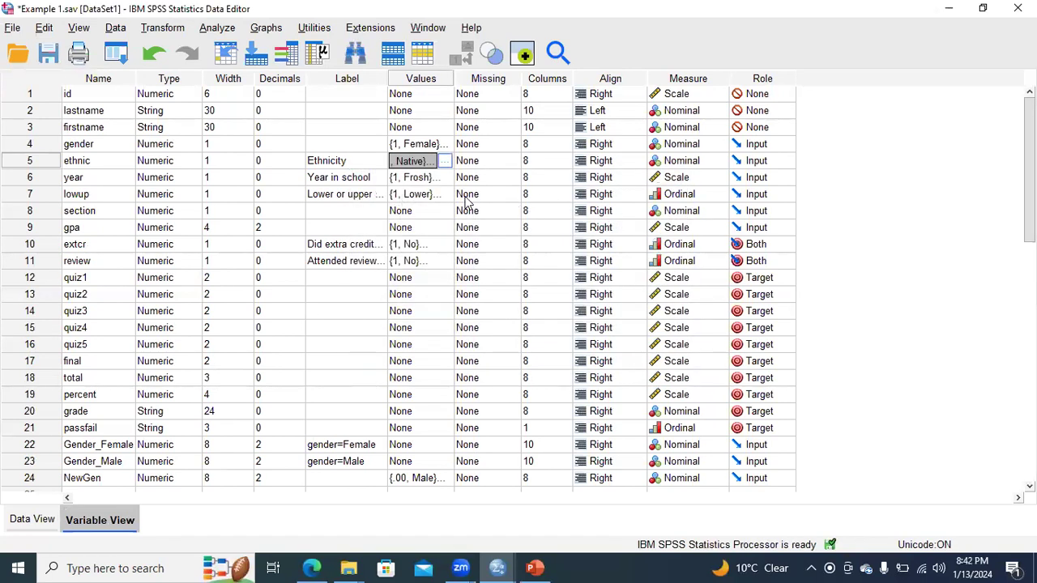
left_click(437, 177)
left_click(445, 177)
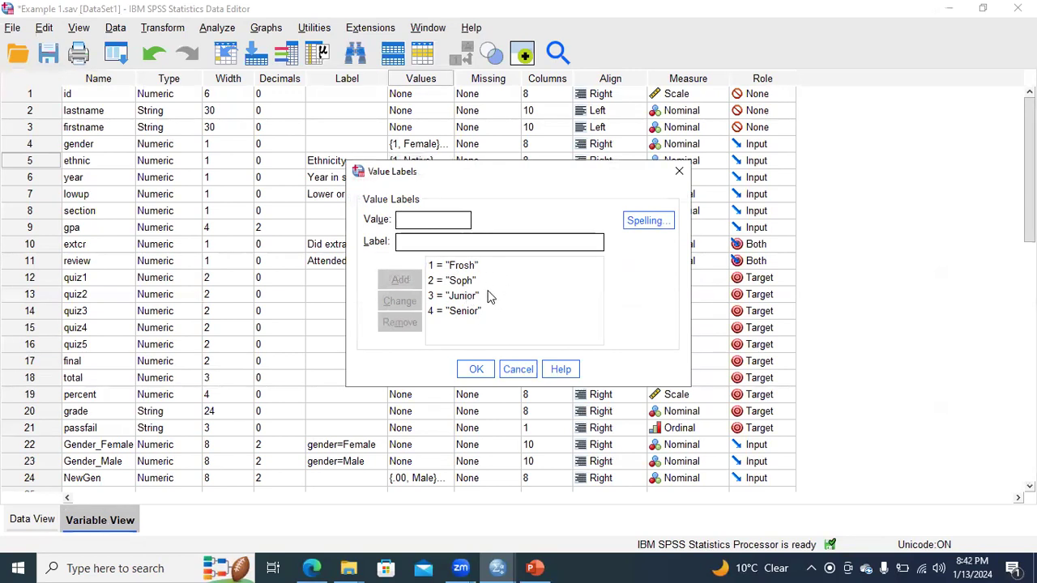
left_click(679, 171)
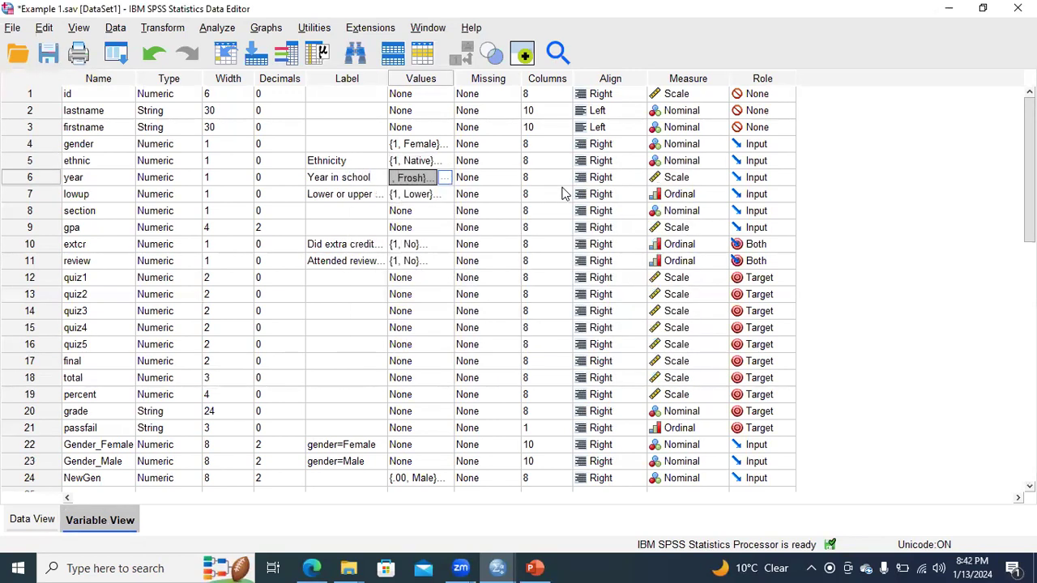
Inspect the value labels of the lowup, extcr and review variables, closing each dialog without changes
left_click(445, 195)
left_click(444, 195)
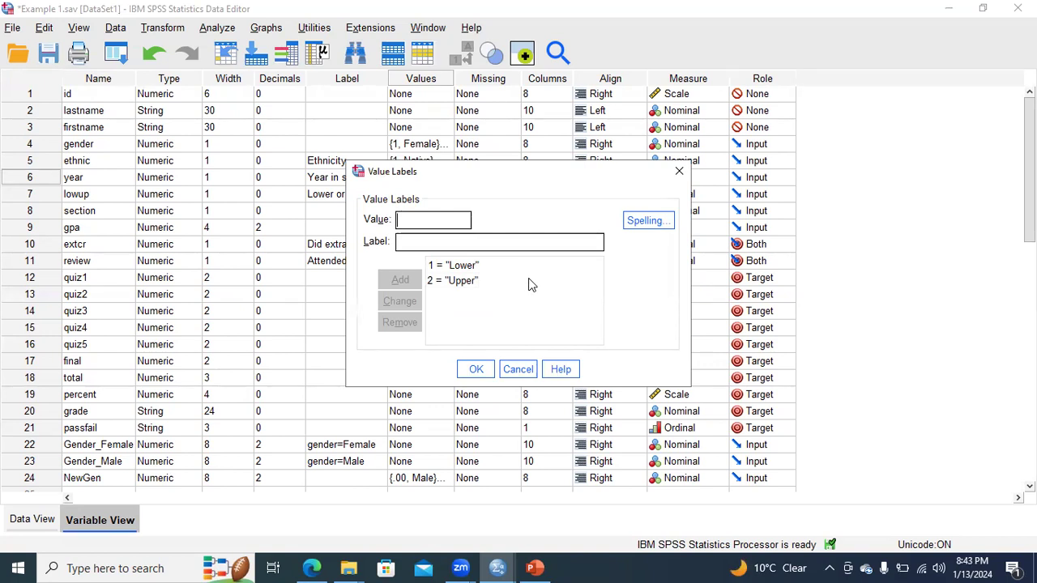
left_click(677, 173)
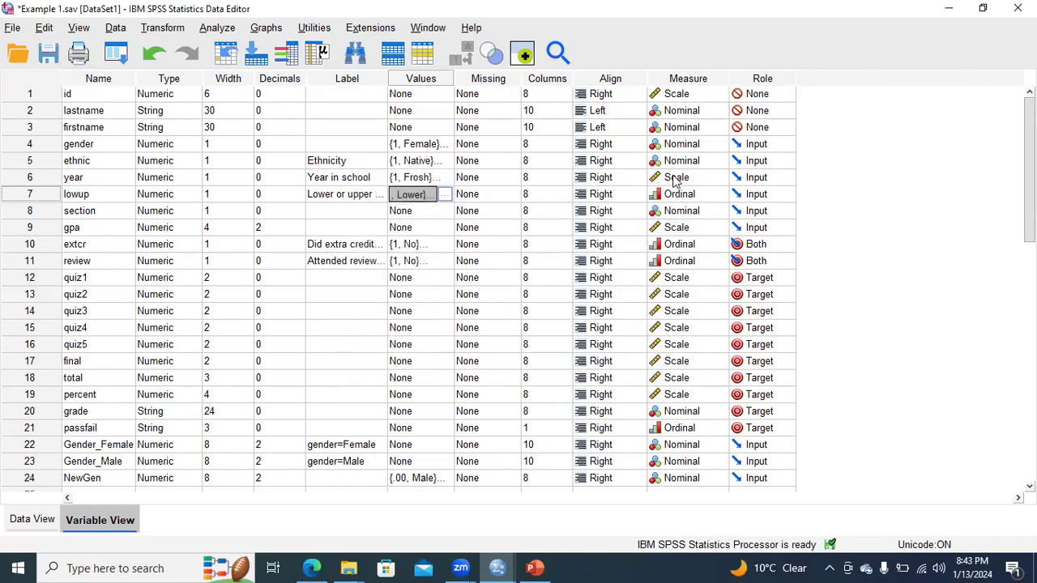
left_click(444, 250)
left_click(444, 245)
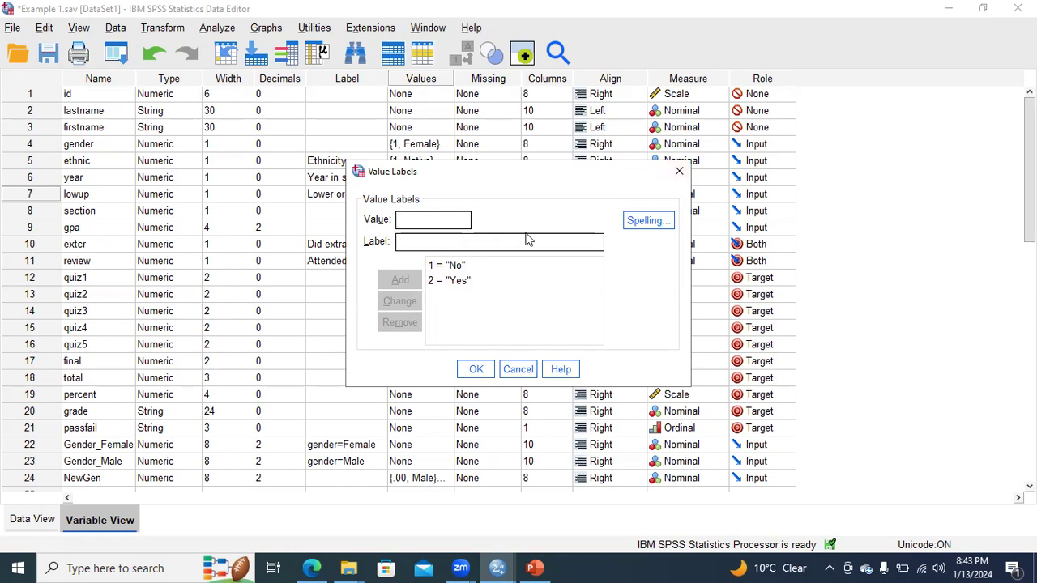
left_click(679, 170)
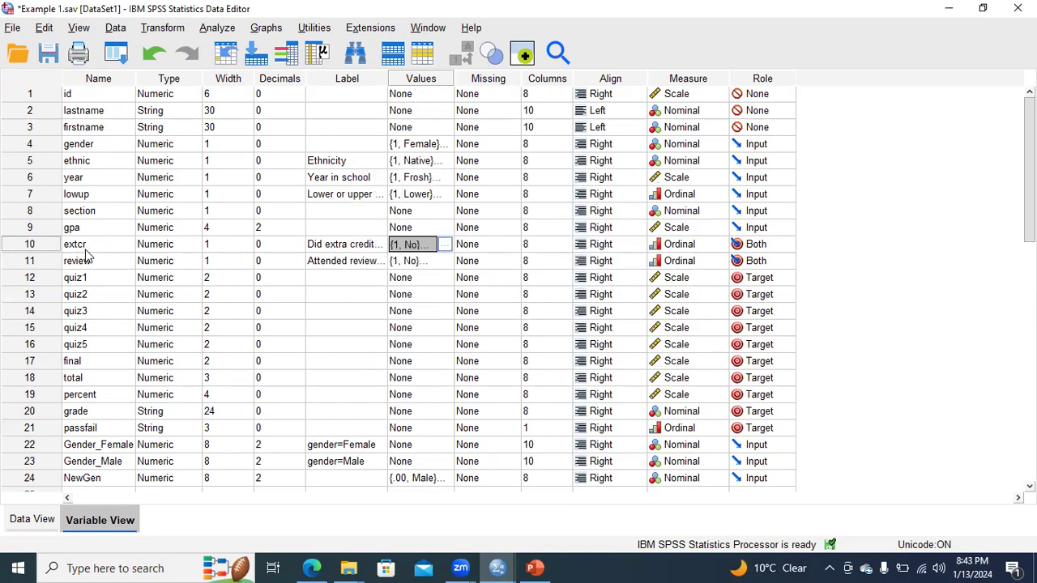
left_click(455, 264)
left_click(445, 261)
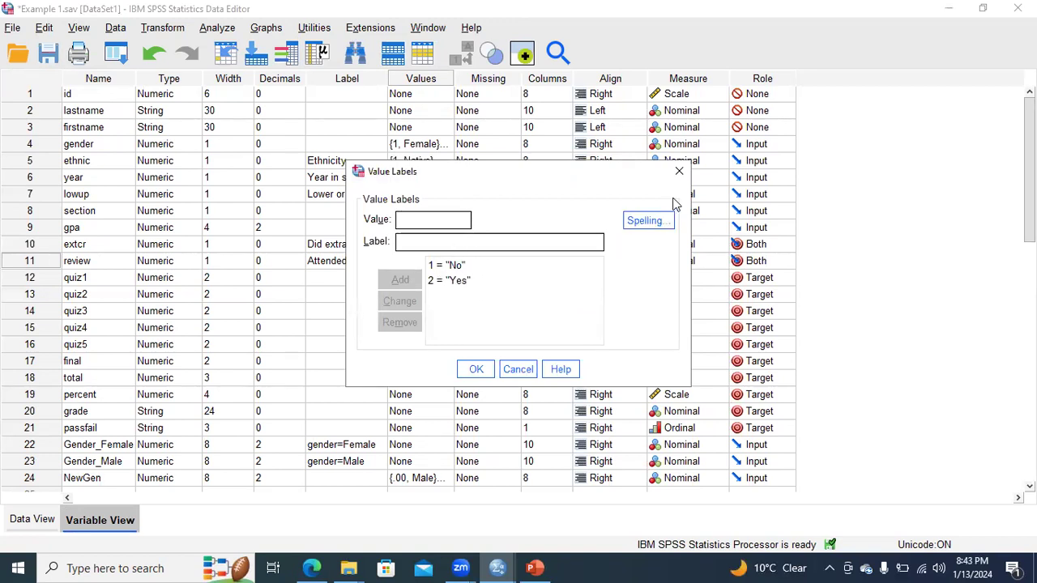
left_click(678, 171)
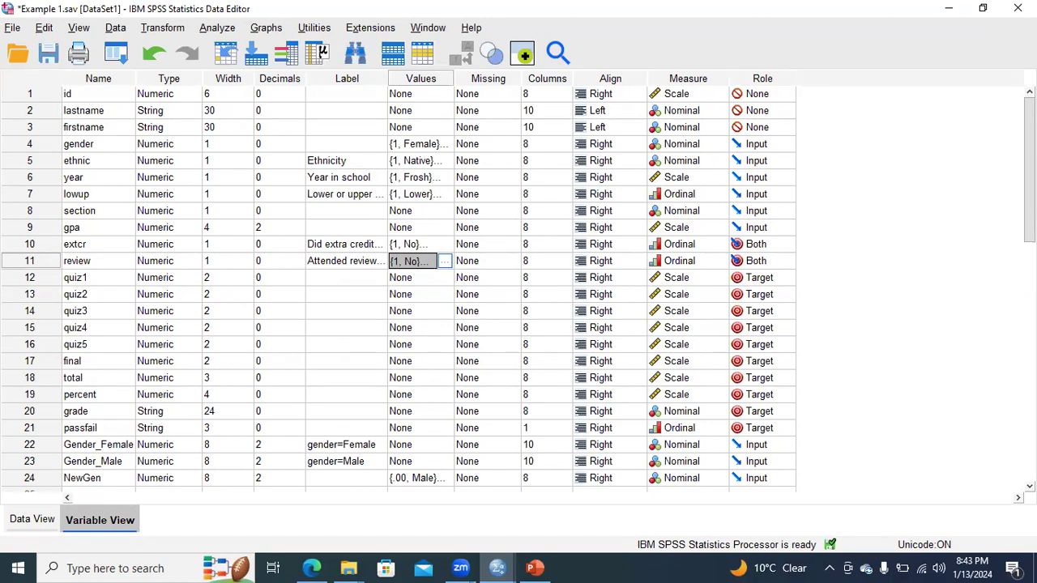
Inspect the value labels of the ethnic variable and close the dialog without changes
mouse_move(1030, 170)
left_mouse_down()
mouse_move(1029, 222)
mouse_move(1029, 168)
left_mouse_up()
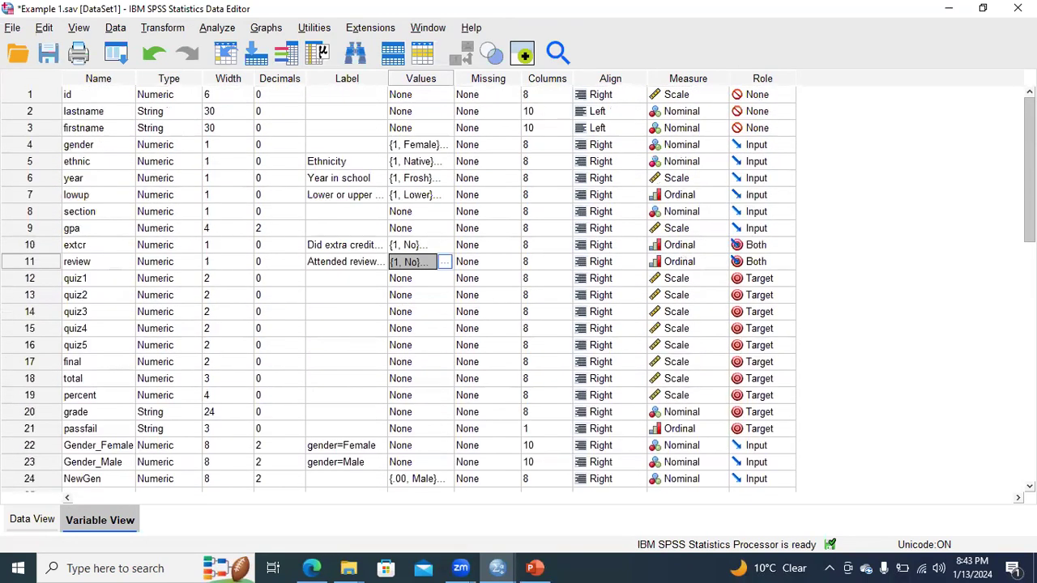
double_click(446, 162)
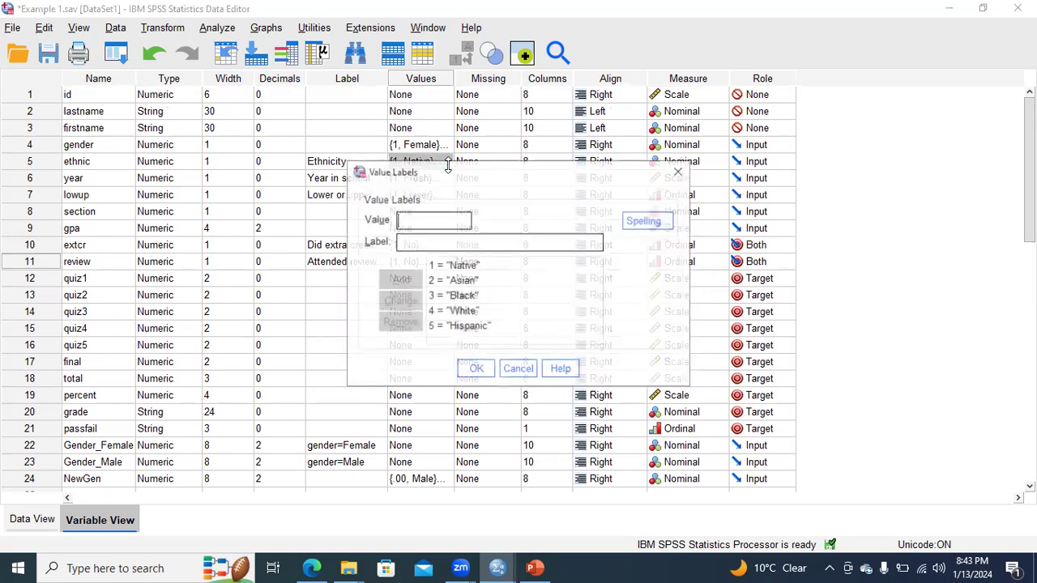
left_click(677, 171)
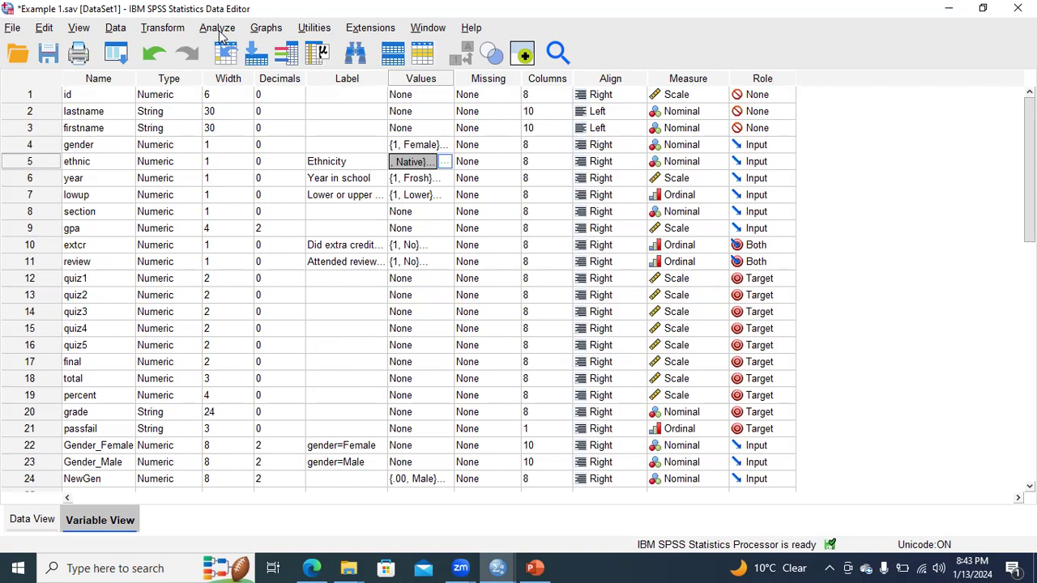
left_click(162, 29)
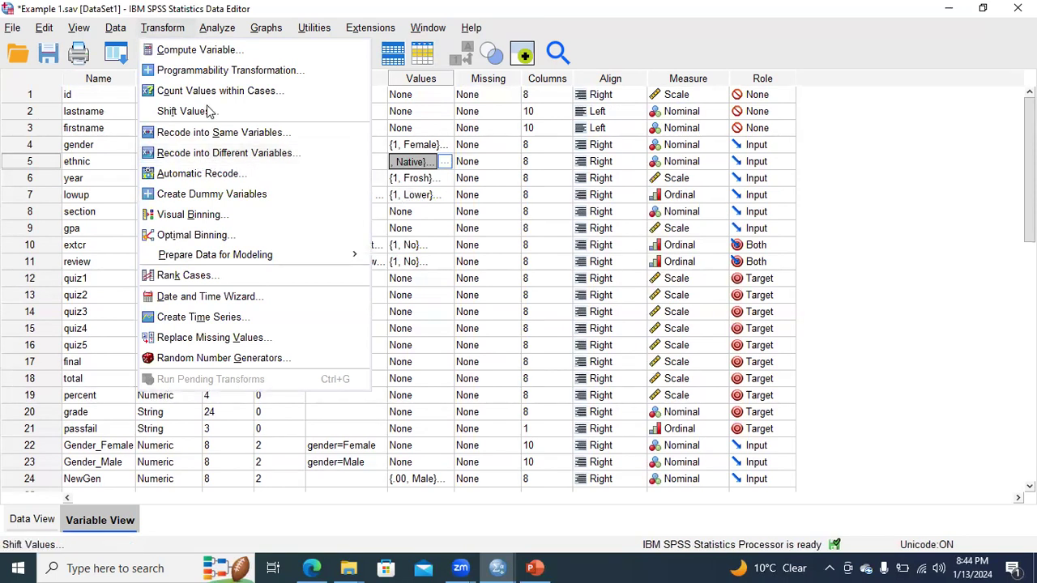
left_click(203, 156)
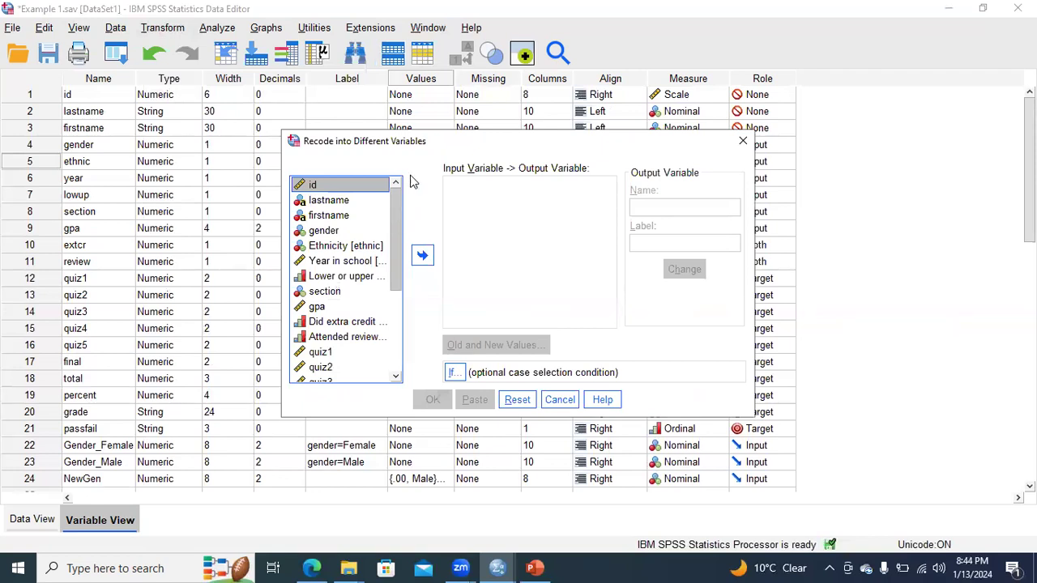
left_click_drag(433, 145, 443, 163)
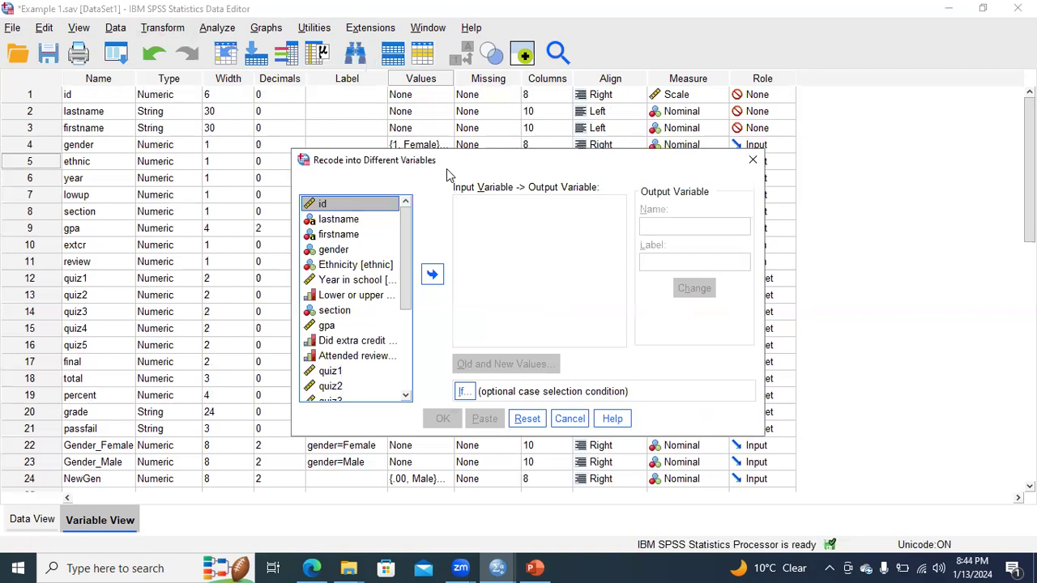
left_click_drag(444, 168, 377, 253)
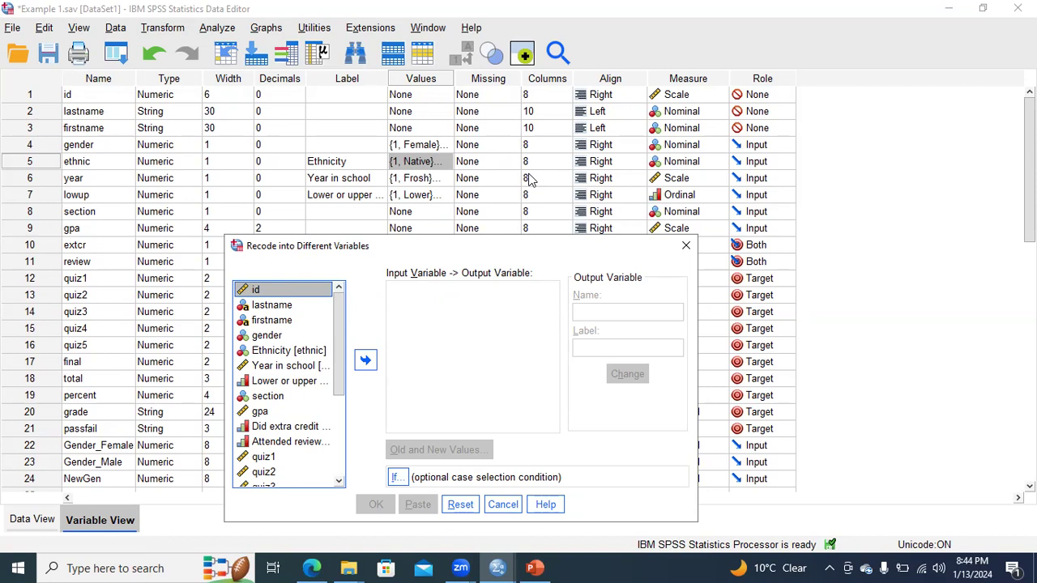
left_click(685, 246)
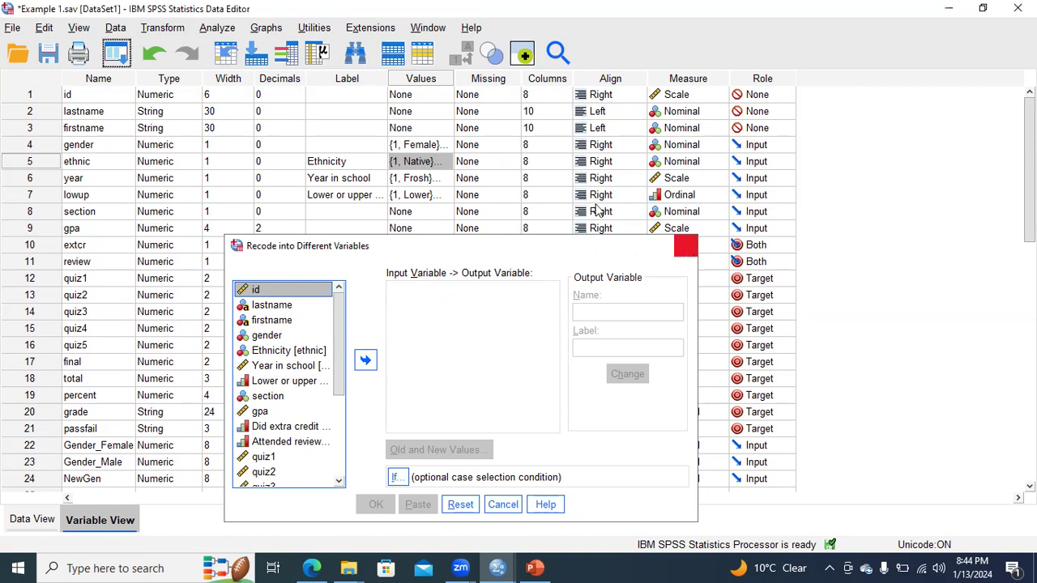
Check the ethnic value labels, and start Recode into Different Variables with the source list displaying variable names instead of labels
left_click(448, 162)
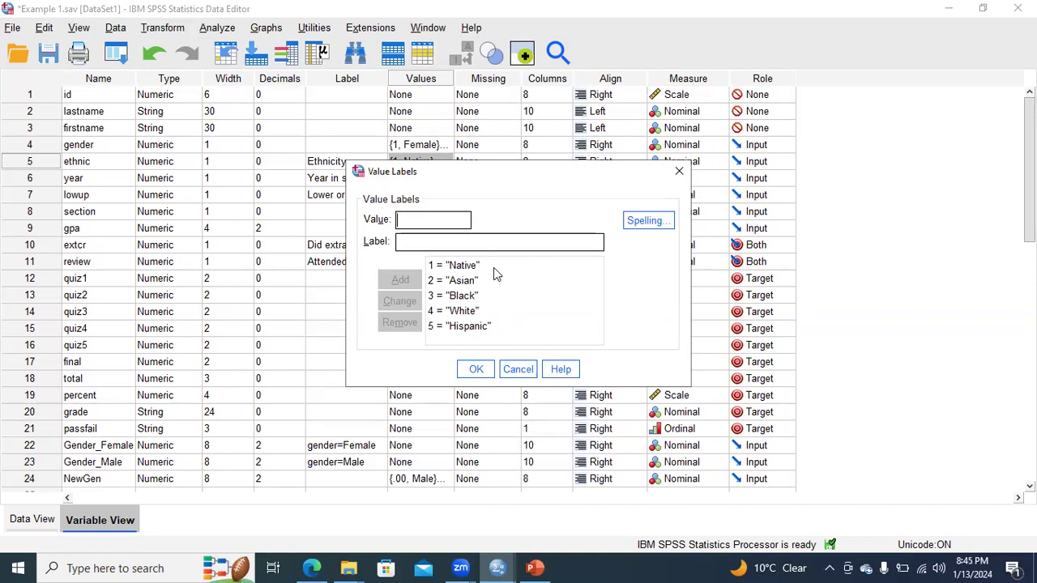
left_click(678, 171)
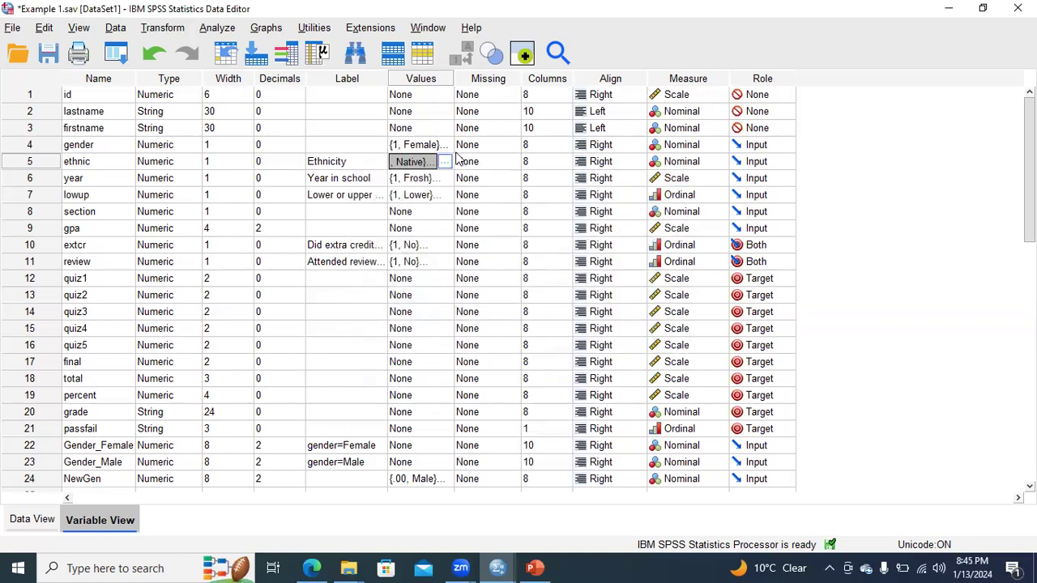
left_click(166, 30)
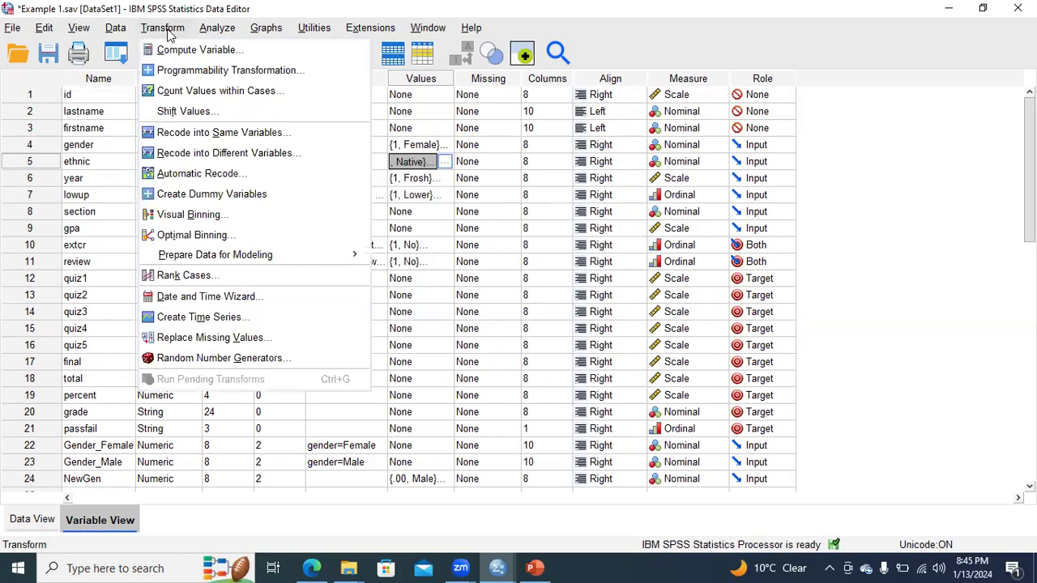
left_click(211, 154)
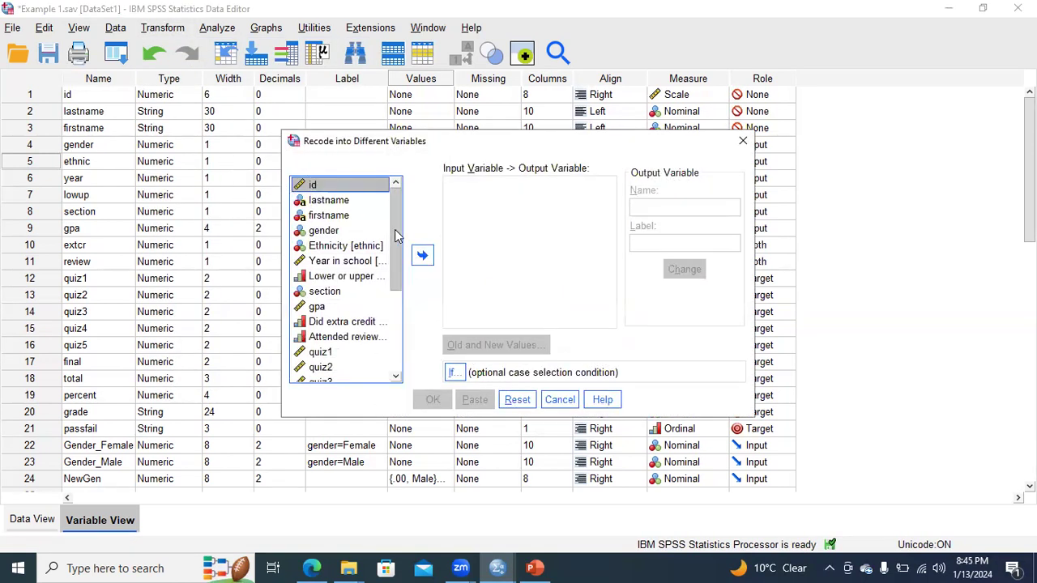
left_click(322, 200)
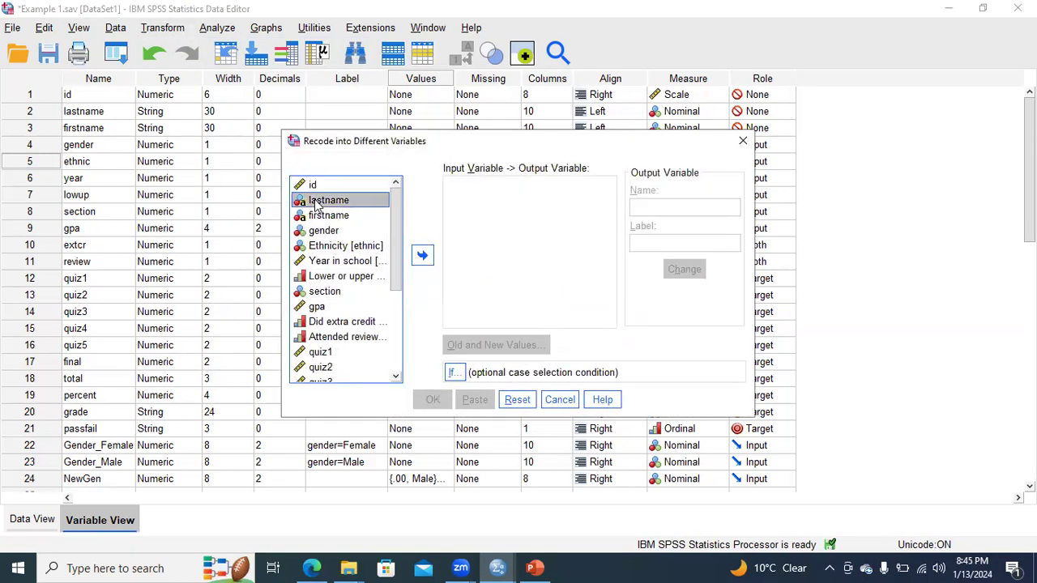
key("ctrl+a")
right_click(316, 206)
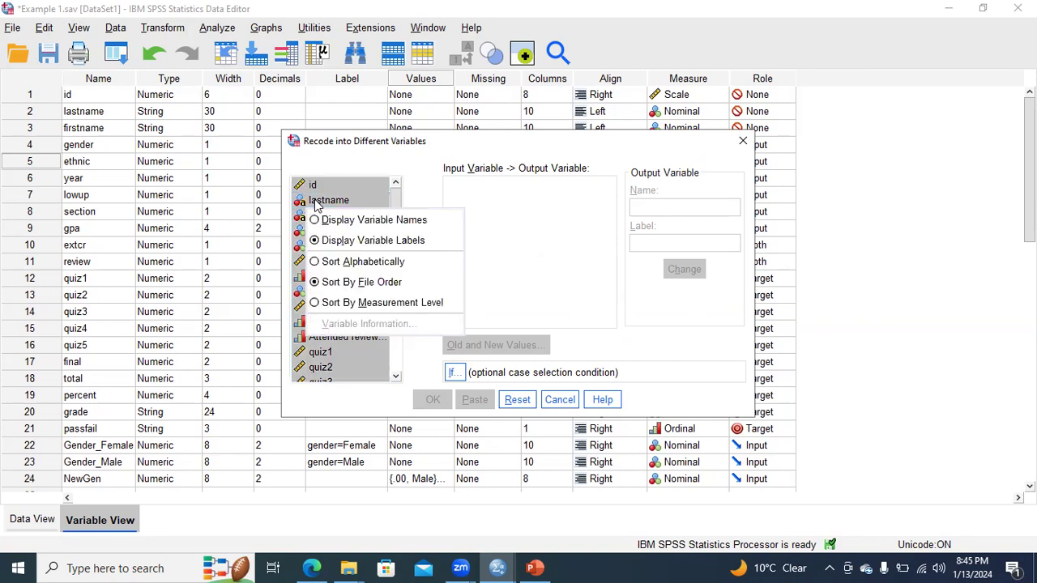
left_click(328, 220)
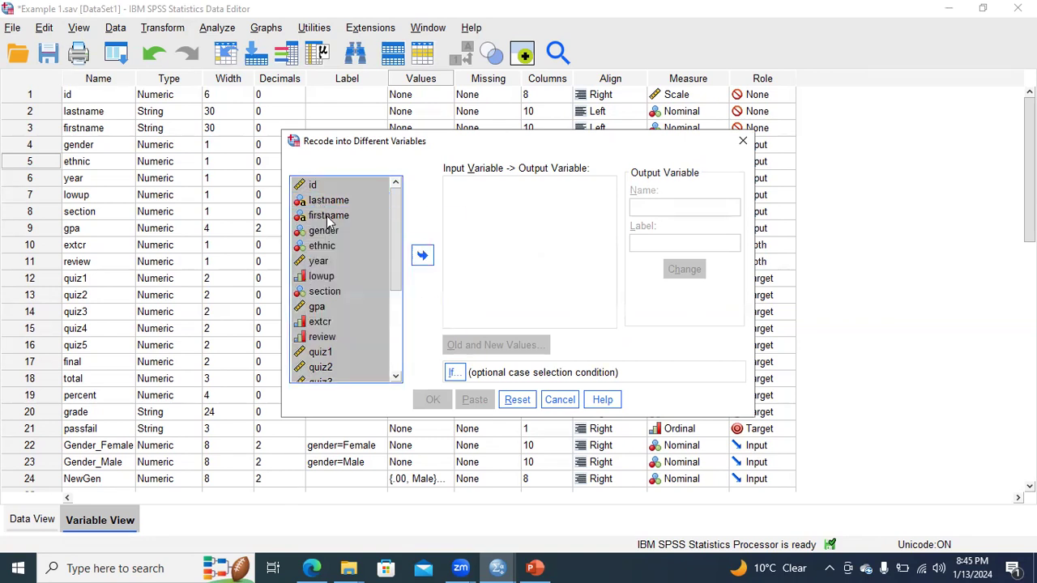
Add ethnic as the input variable of the recode and consult its value labels without changing them
left_click(370, 250)
mouse_move(394, 267)
left_mouse_down()
mouse_move(396, 293)
mouse_move(394, 270)
left_mouse_up()
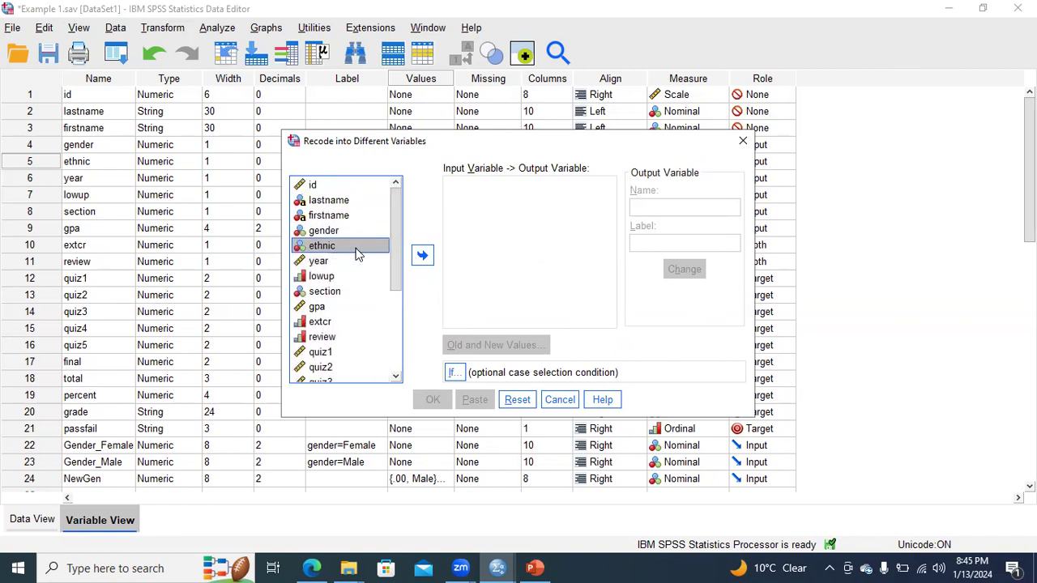
left_click(421, 256)
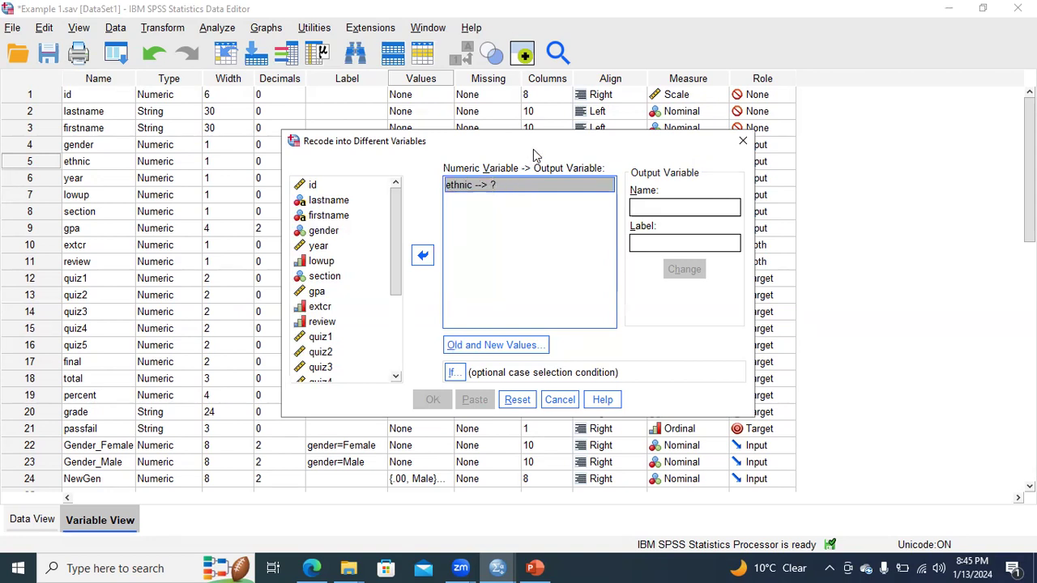
left_click_drag(536, 151, 548, 298)
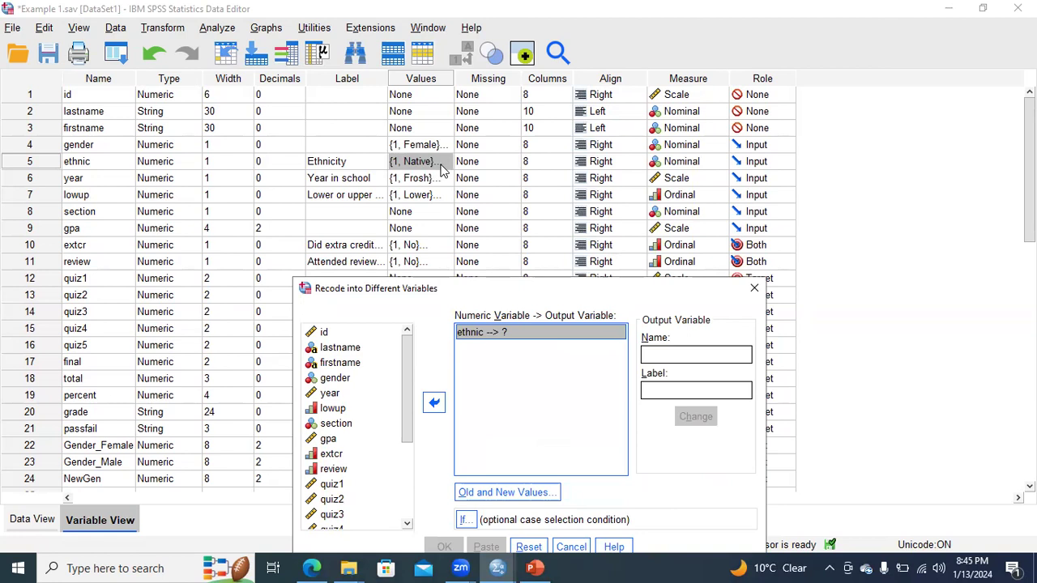
left_click(440, 166)
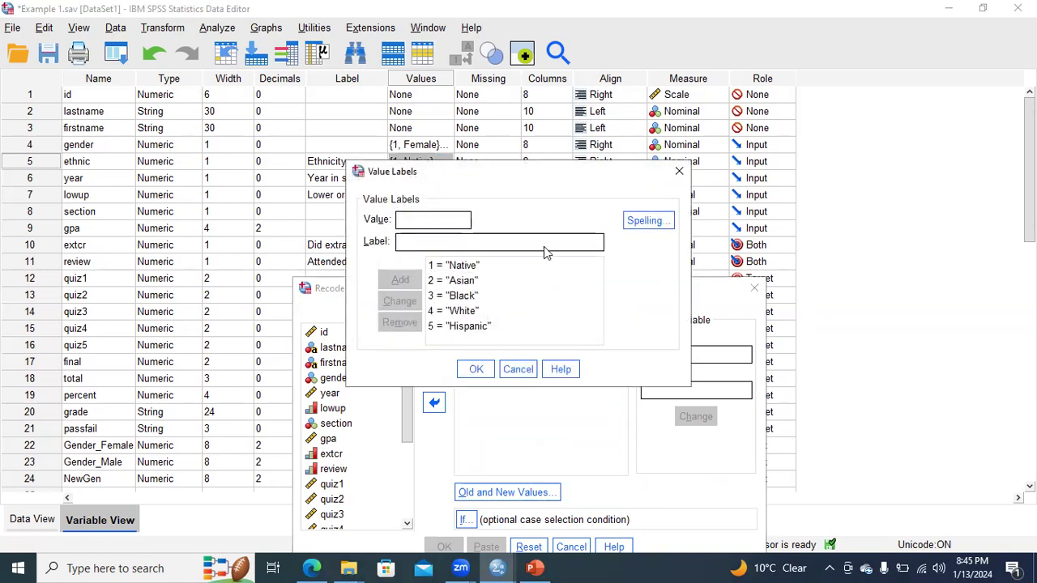
left_click(679, 170)
Name the recode's output variable Dummy_Native with the label D_NAT and assign it to ethnic
left_click(663, 349)
type("Dummy")
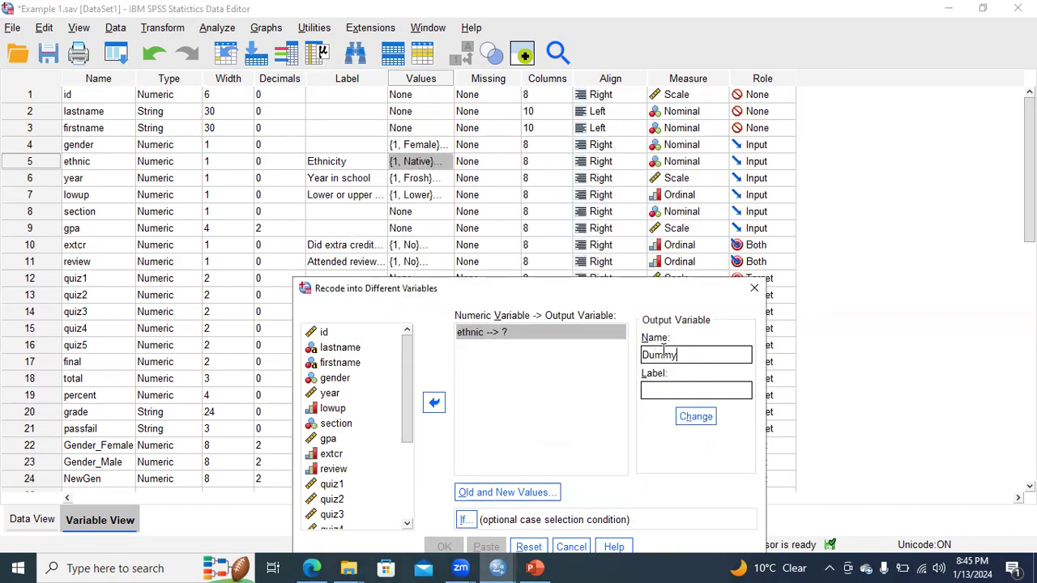
type("_")
type("Na")
type("D")
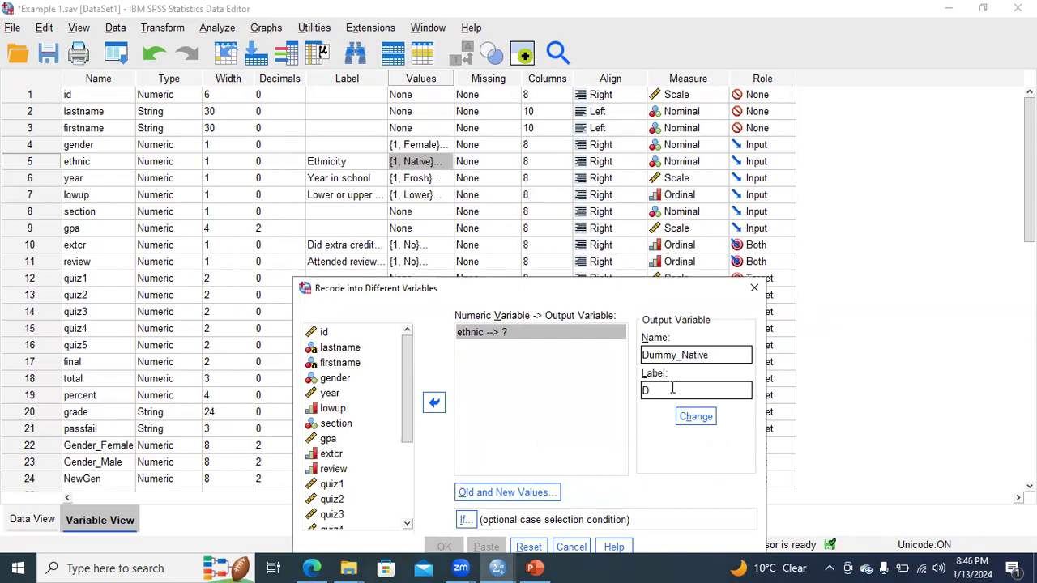
type("_NAT")
left_click_drag(1029, 194, 1029, 214)
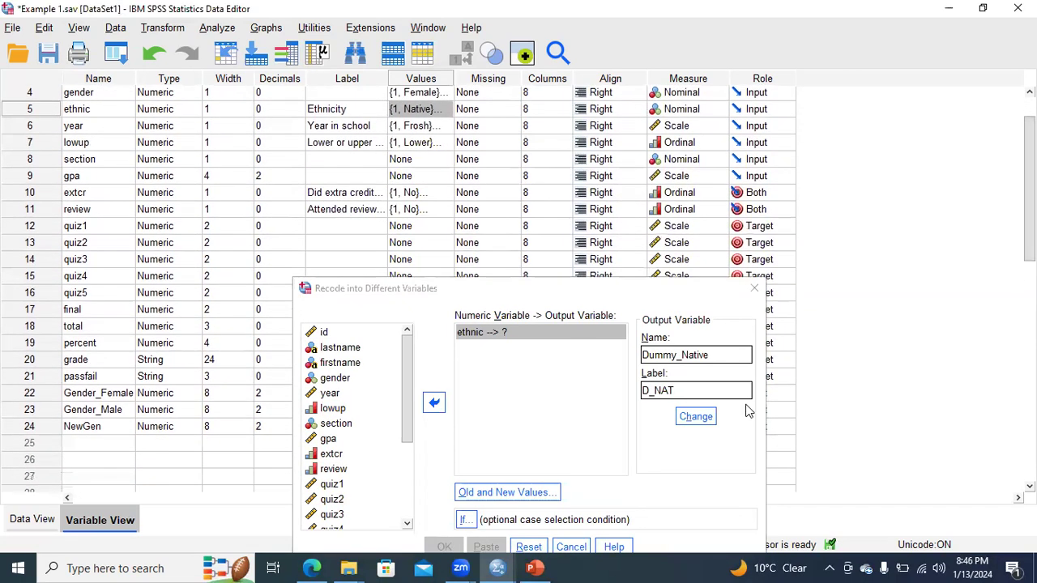
left_click(696, 420)
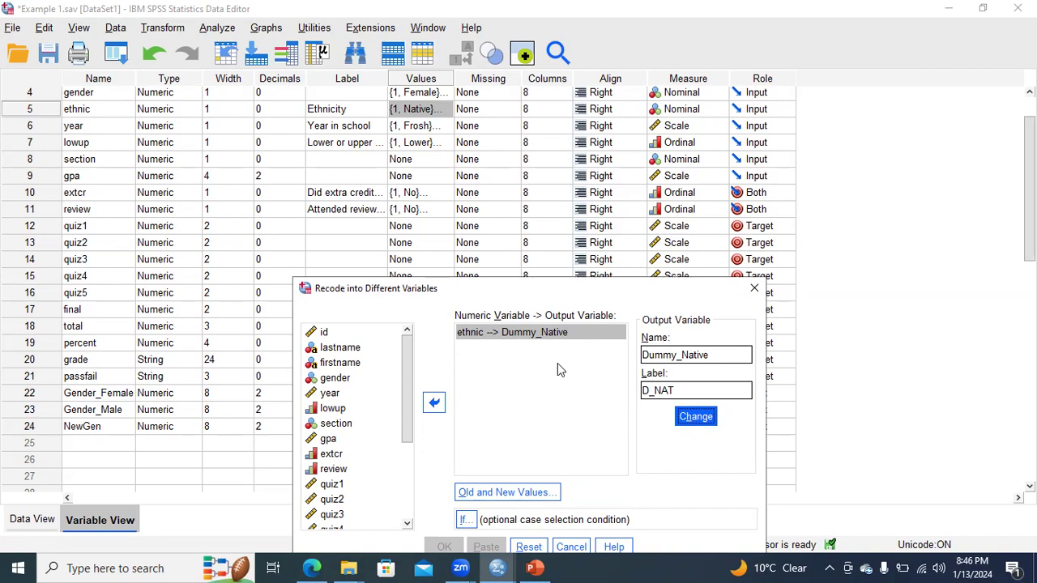
In the old and new values of the Dummy_Native recode, map old value 1 to new value 1
left_click(505, 494)
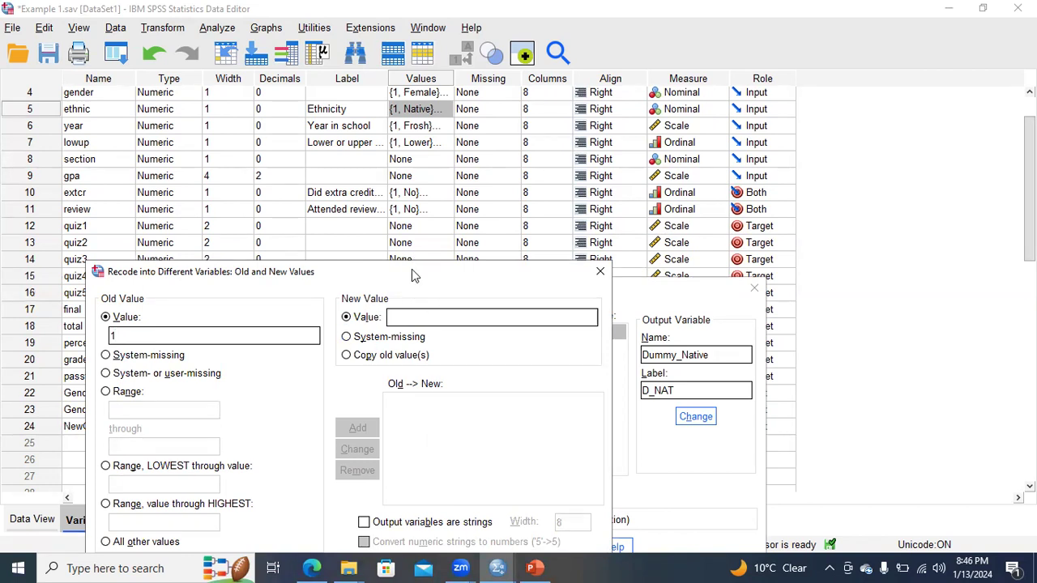
left_click_drag(411, 269, 408, 207)
type("1")
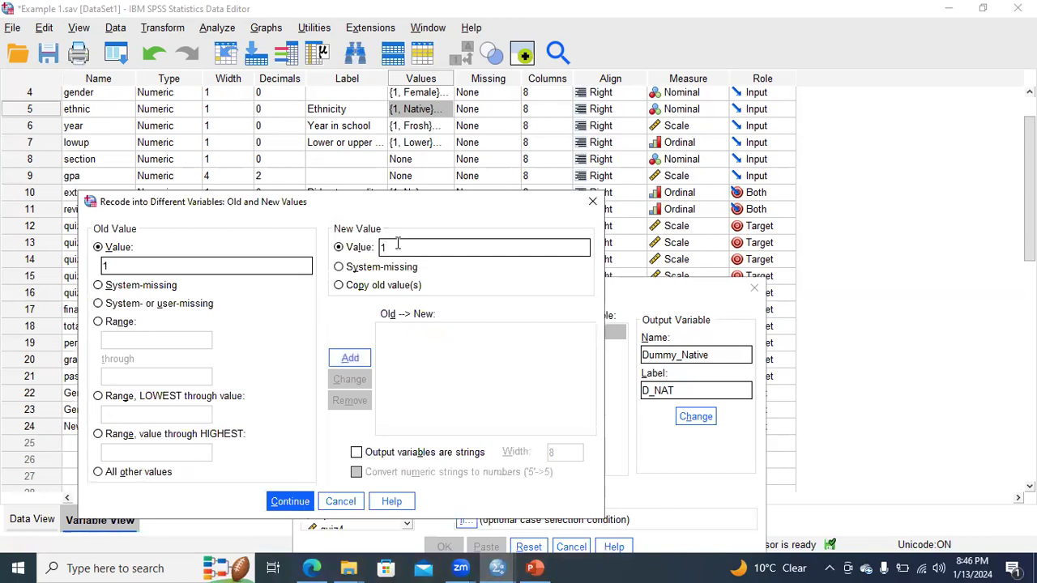